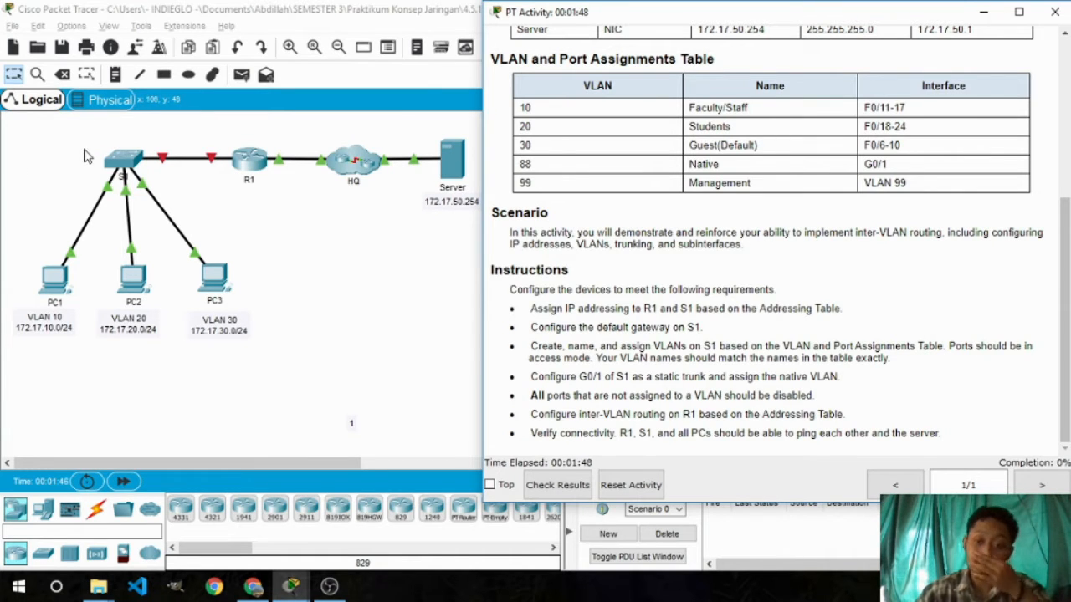
Open router R1's command line next to the activity's addressing table and start its console session.
scroll(640, 219, up, 3)
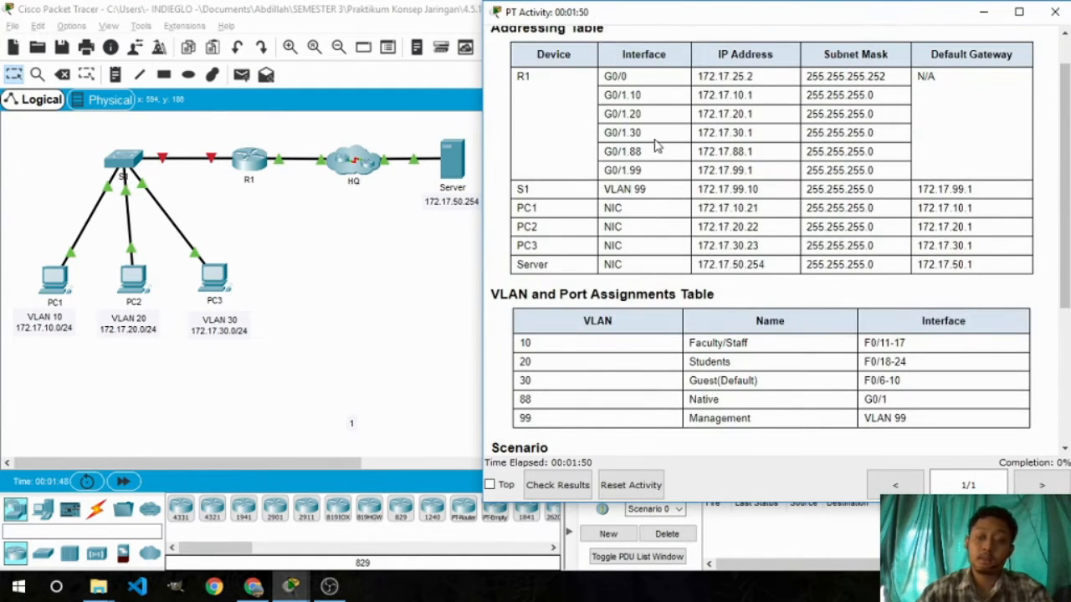
click(255, 165)
click(255, 165)
drag(599, 75, 305, 74)
mouse_move(291, 586)
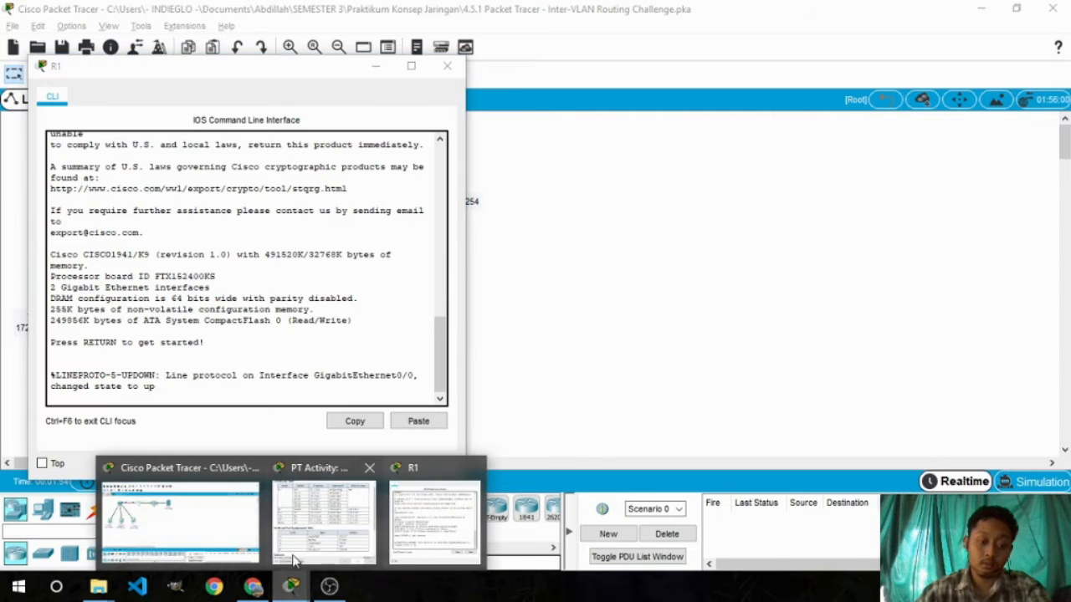
click(341, 504)
scroll(747, 200, up, 1)
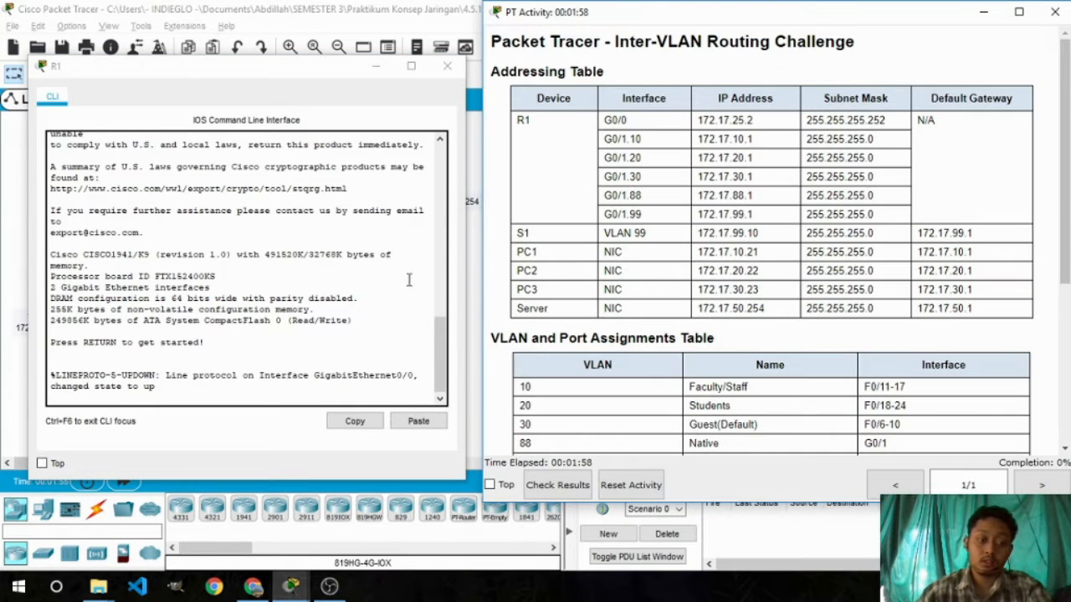
click(283, 389)
key(Return)
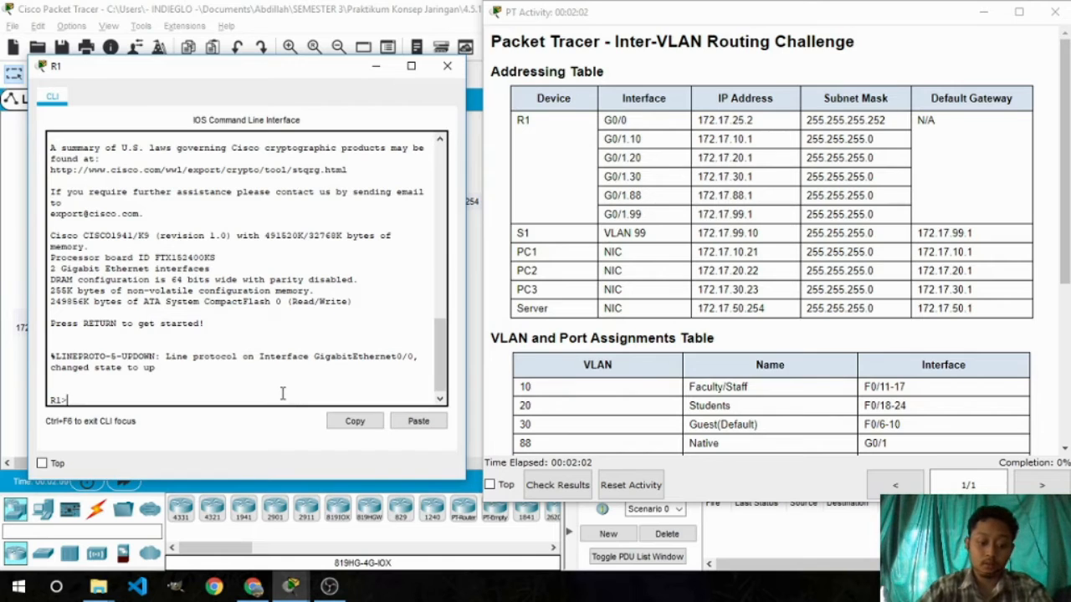
Enter privileged mode and global configuration mode on R1 with enable and conf t.
text(enable)
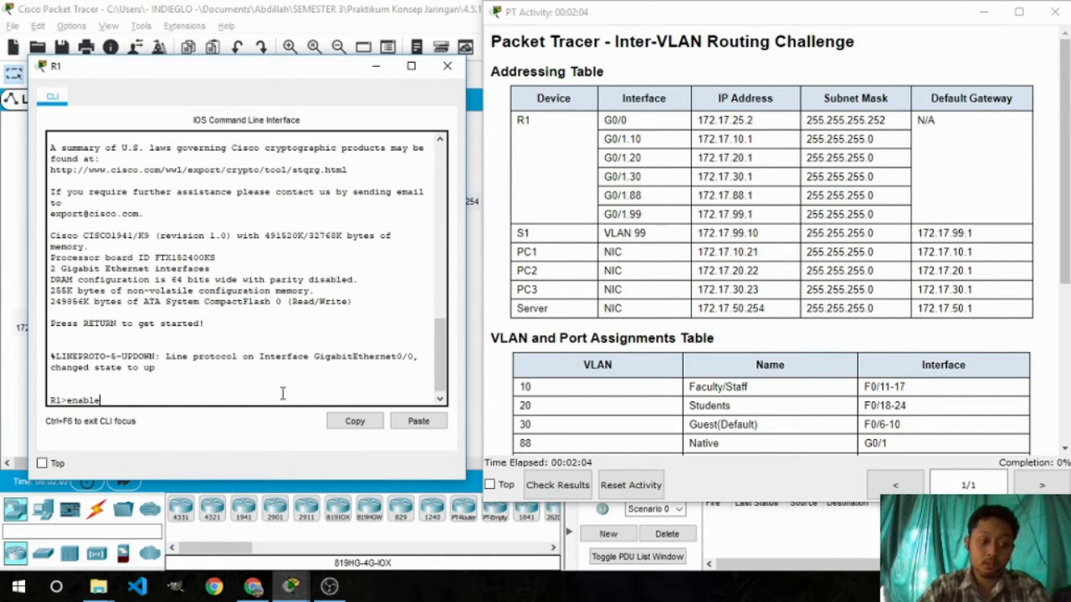
key(Return)
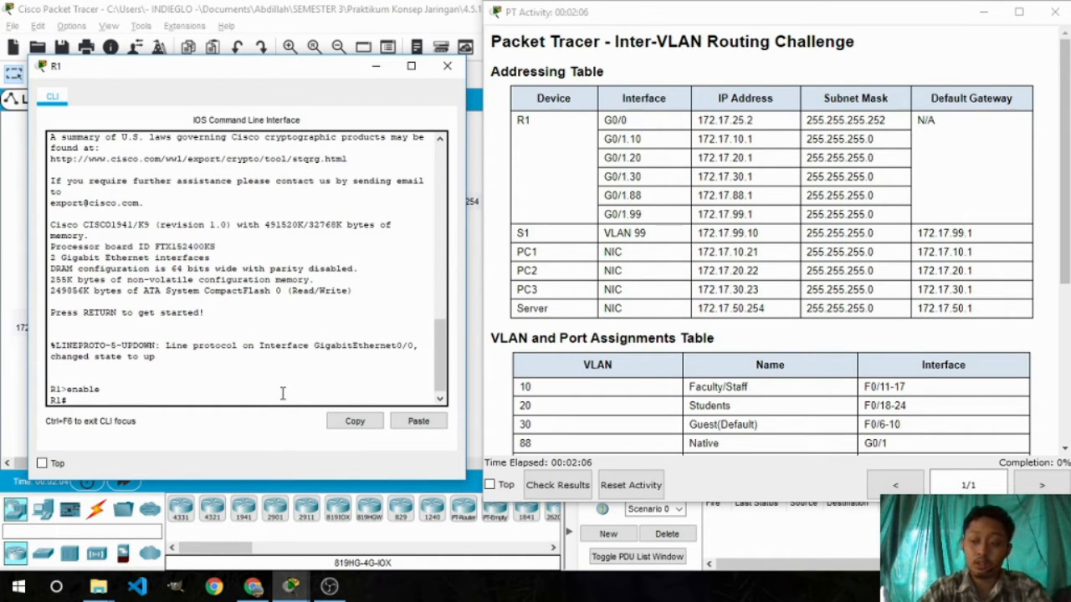
text(conf t)
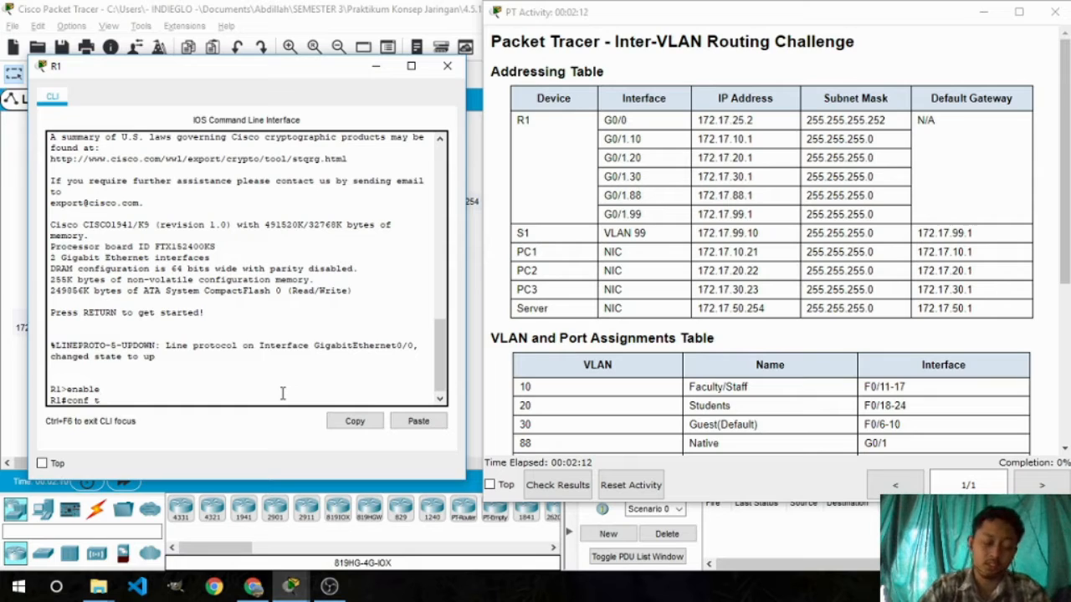
key(Return)
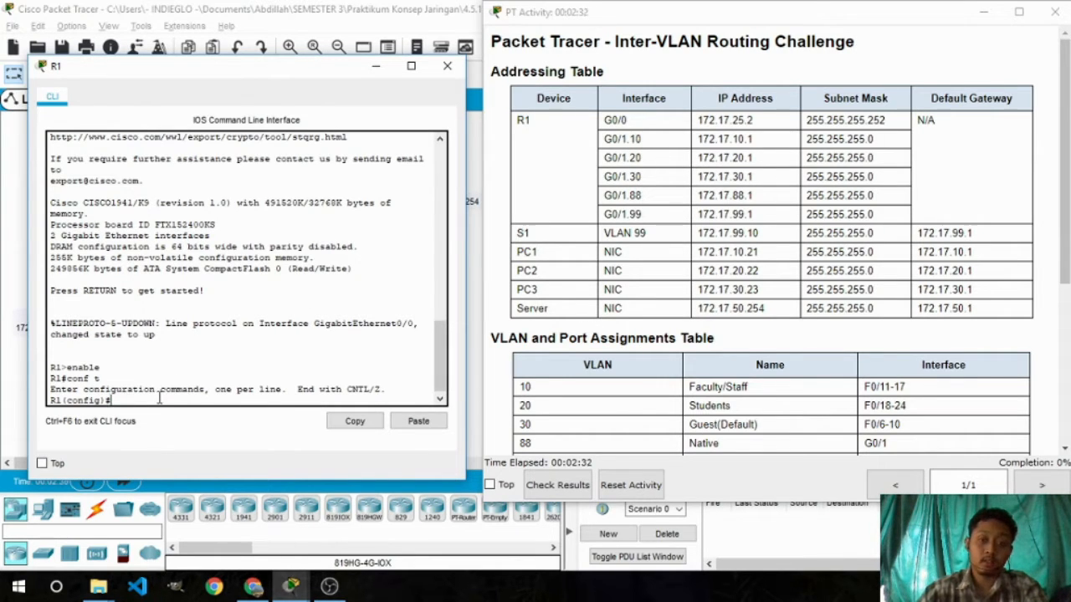
Create subinterface g 0/1.10 on R1 and enter its configuration mode.
text(interface)
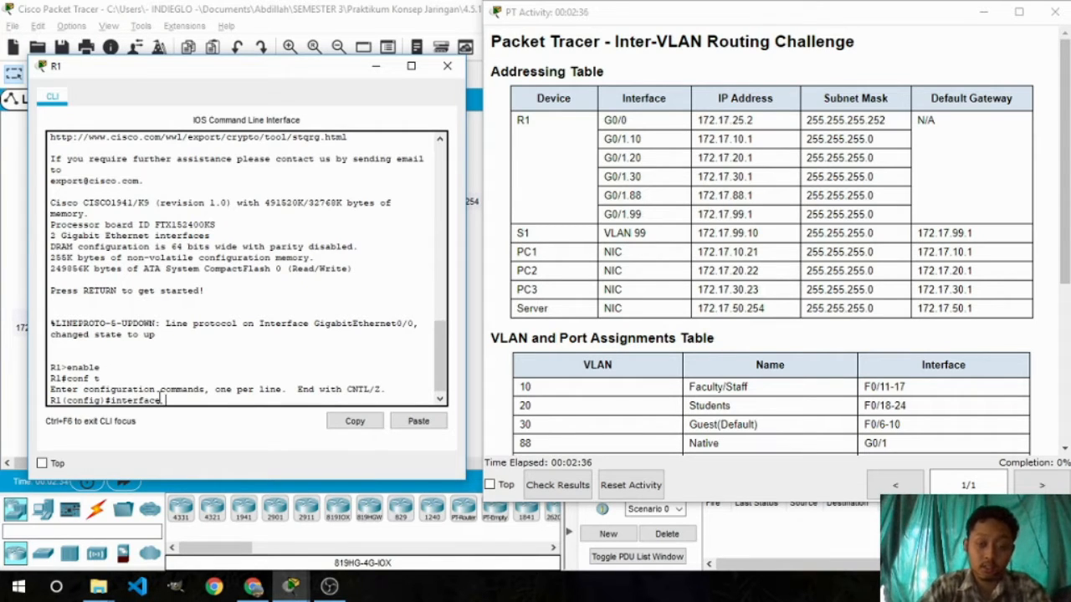
text( g 0/1/)
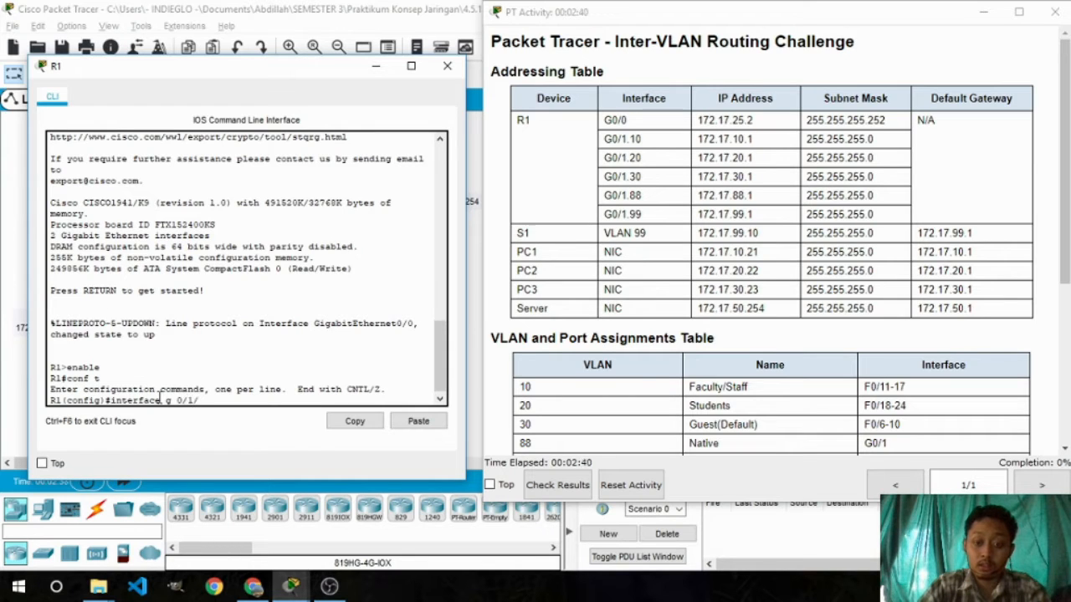
text(1)
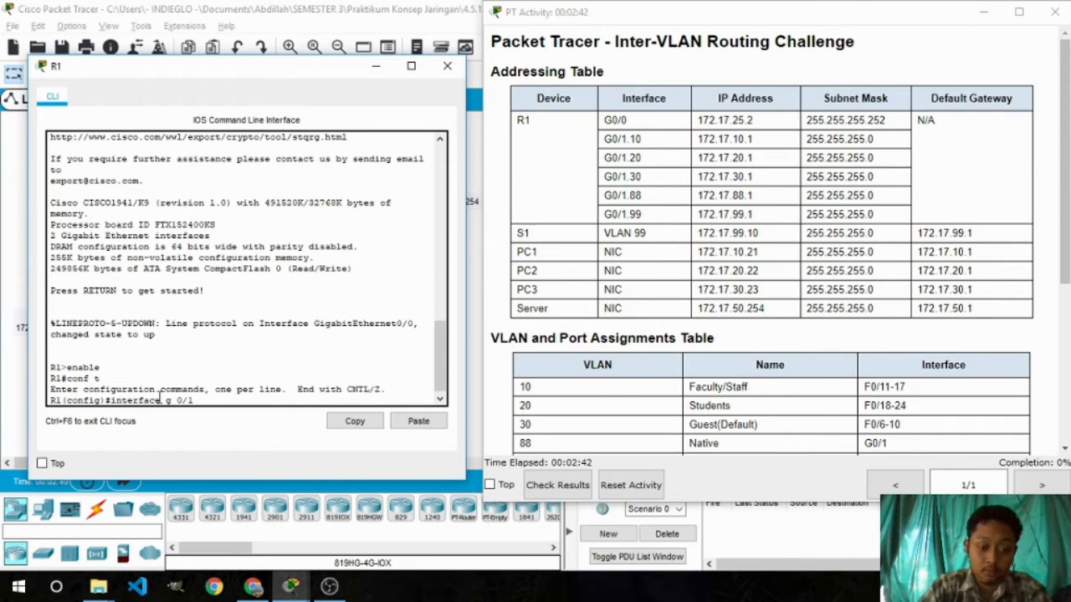
text(.10)
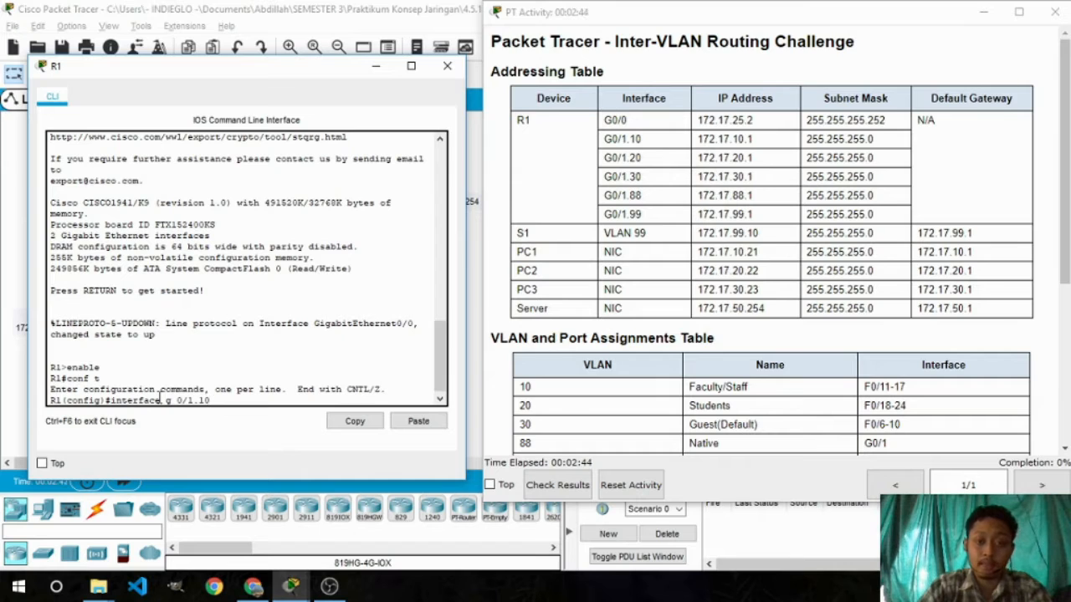
key(Return)
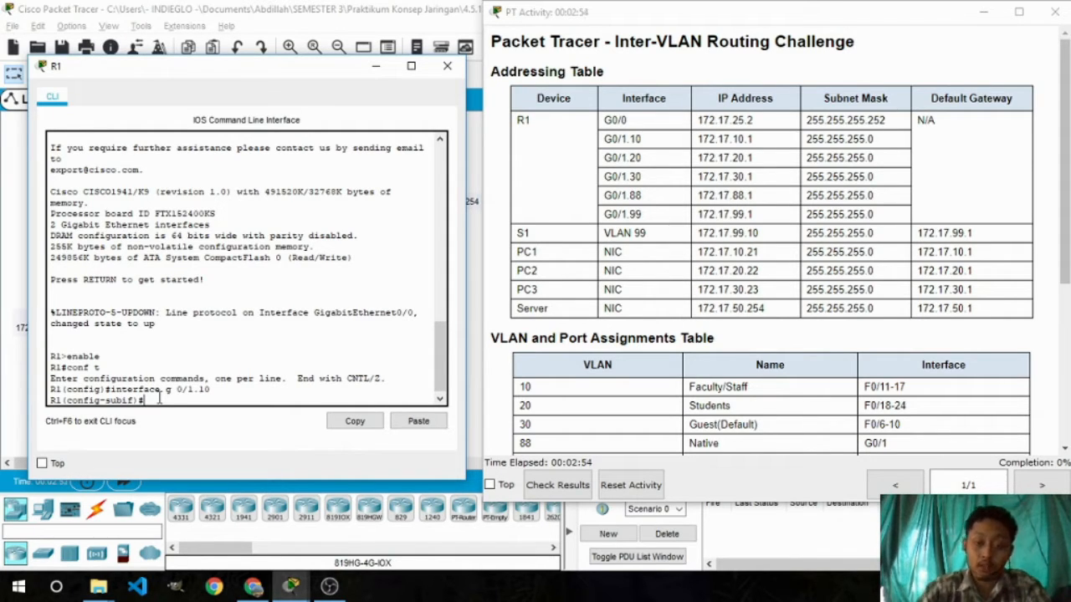
Set 802.1Q encapsulation for VLAN 10 on subinterface g 0/1.10 with encapsulation dot1q 10.
scroll(524, 373, down, 3)
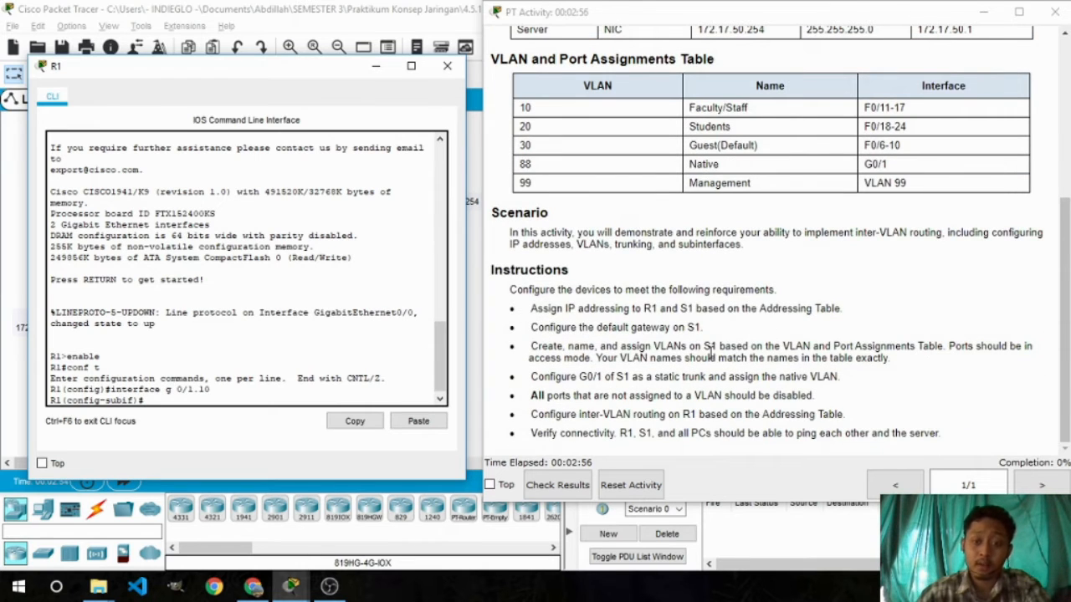
scroll(702, 303, up, 3)
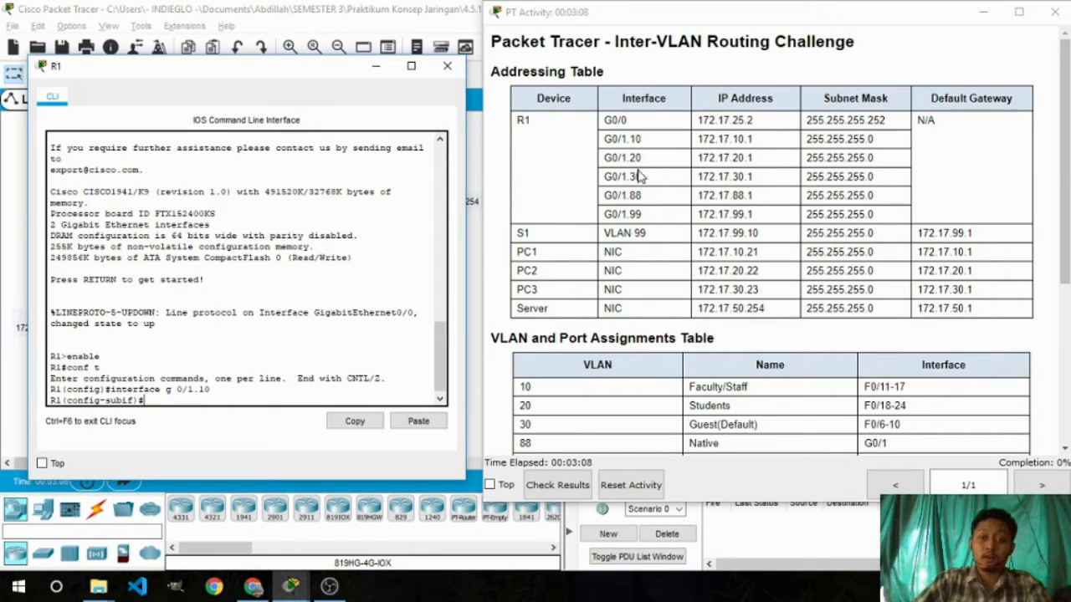
text(nca)
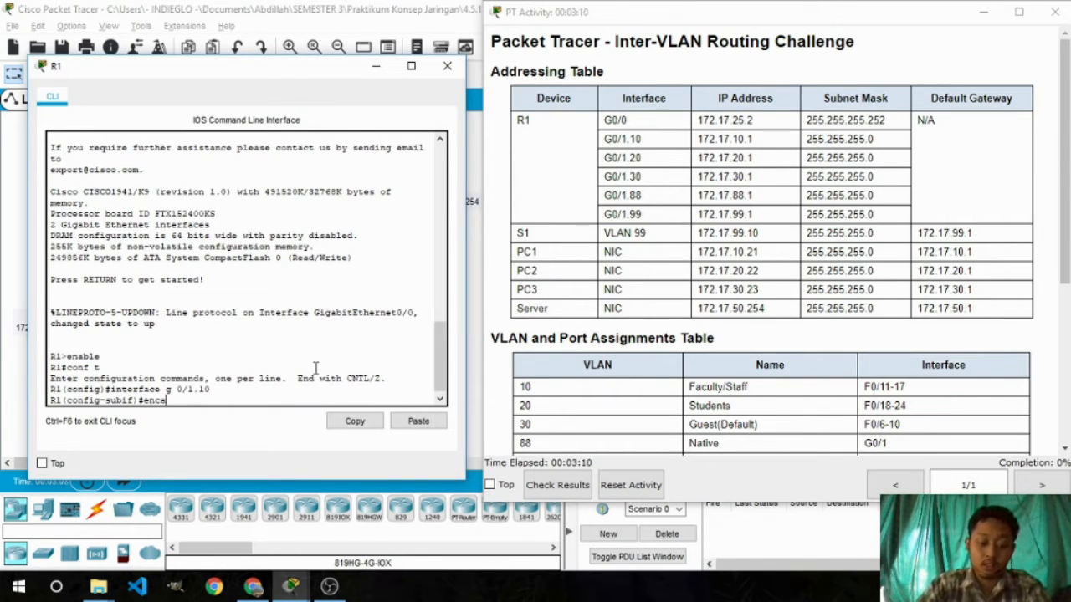
text(p)
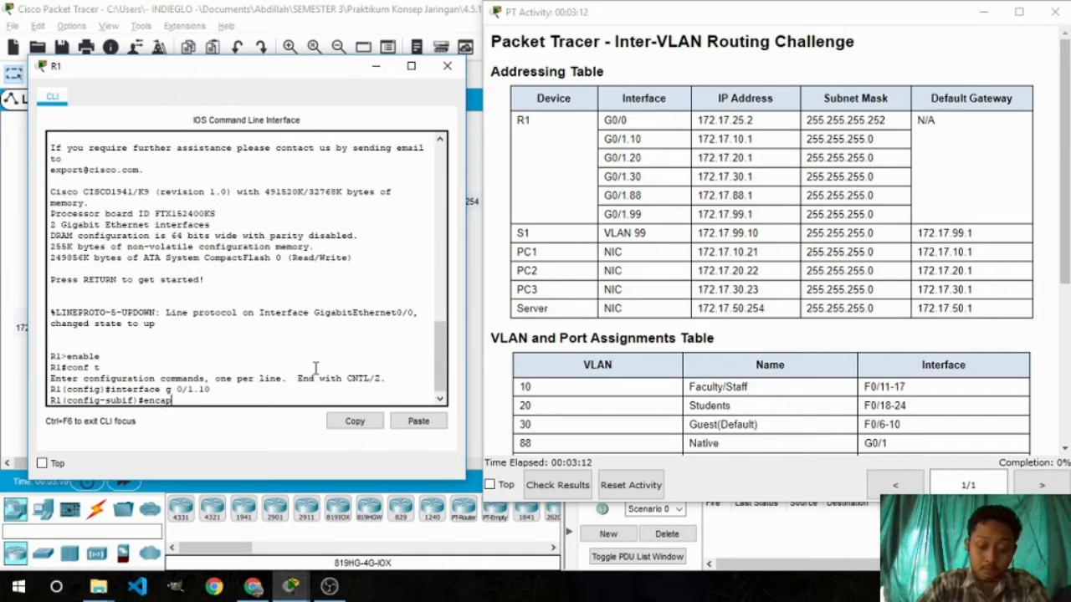
text(sulation)
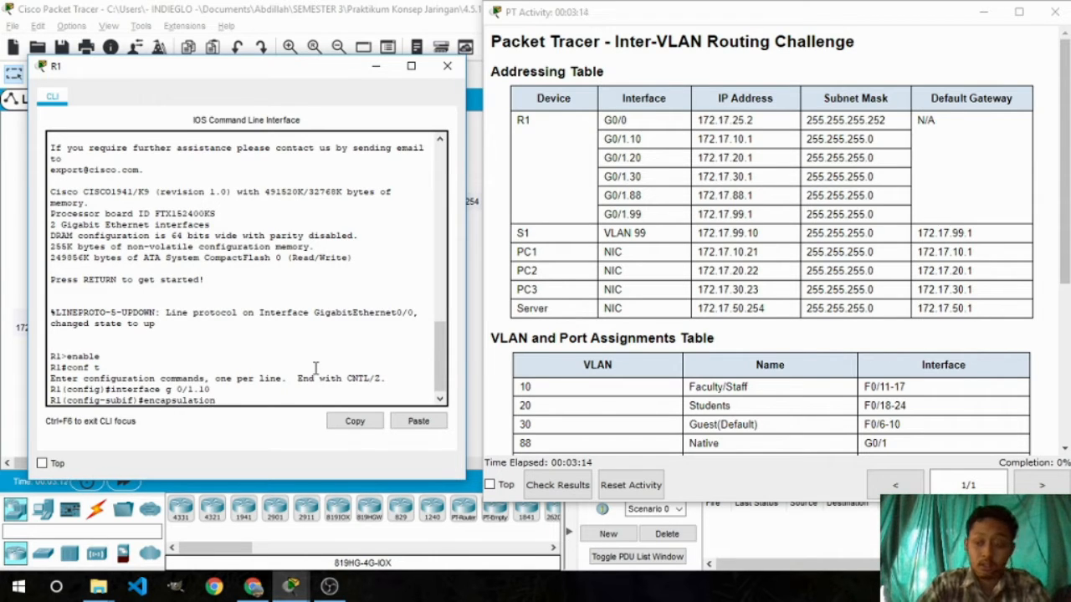
text( dot1q)
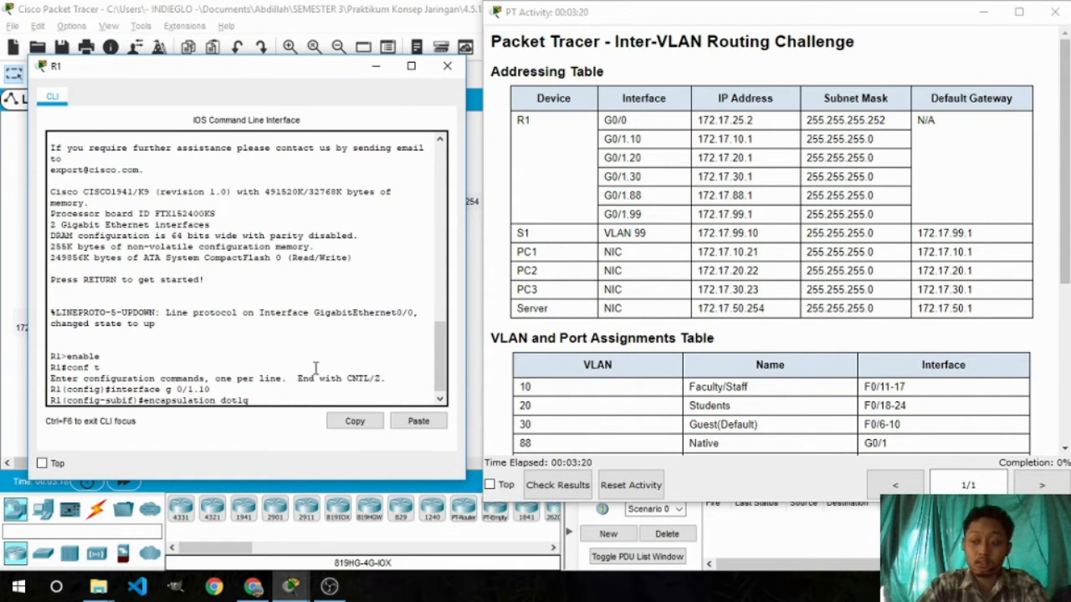
text( 10)
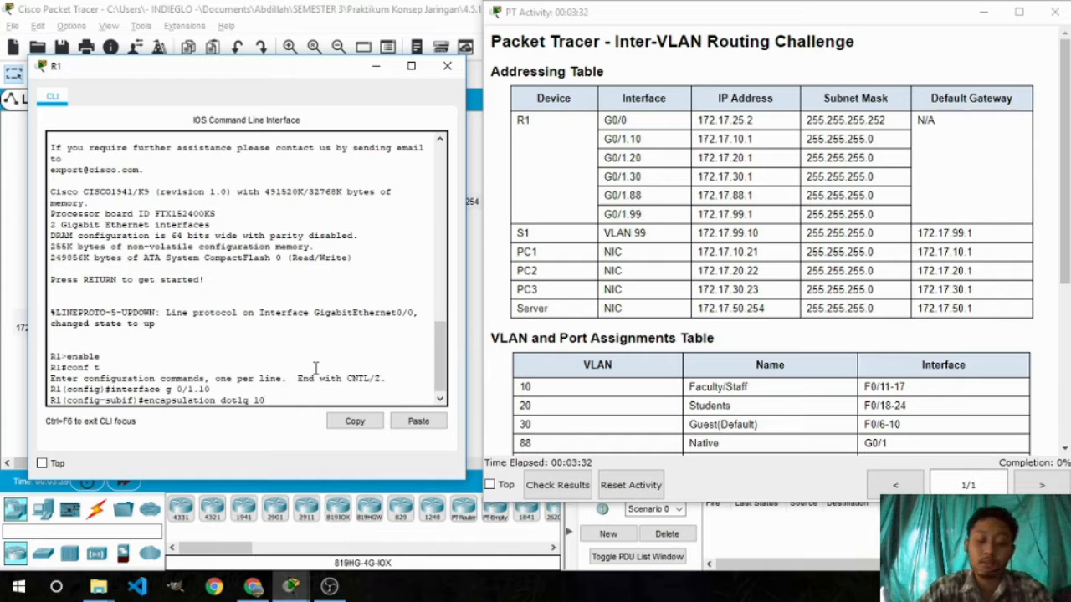
drag(164, 70, 192, 59)
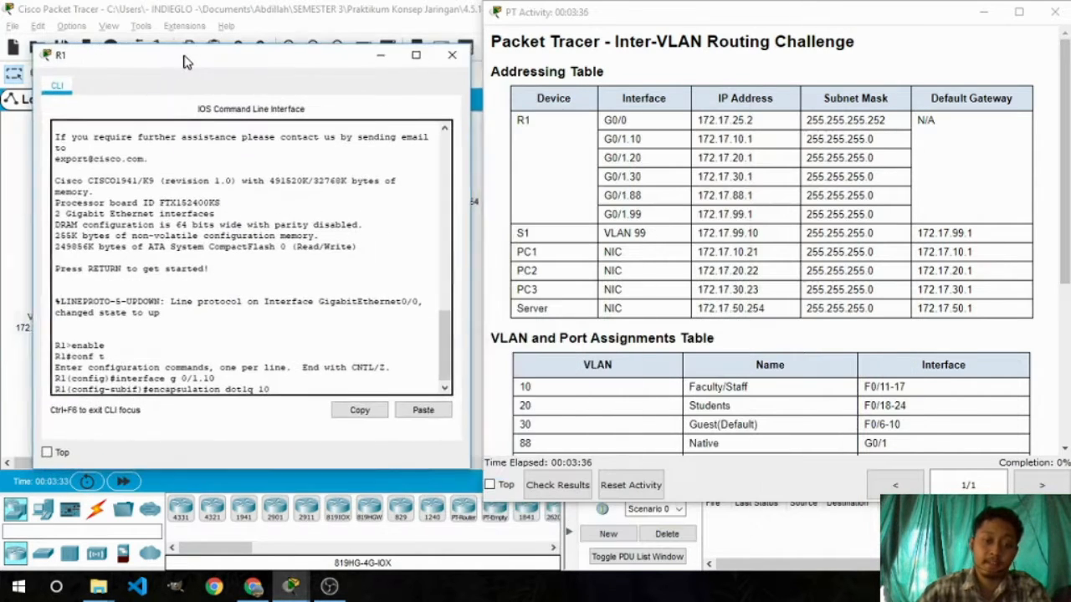
key(Return)
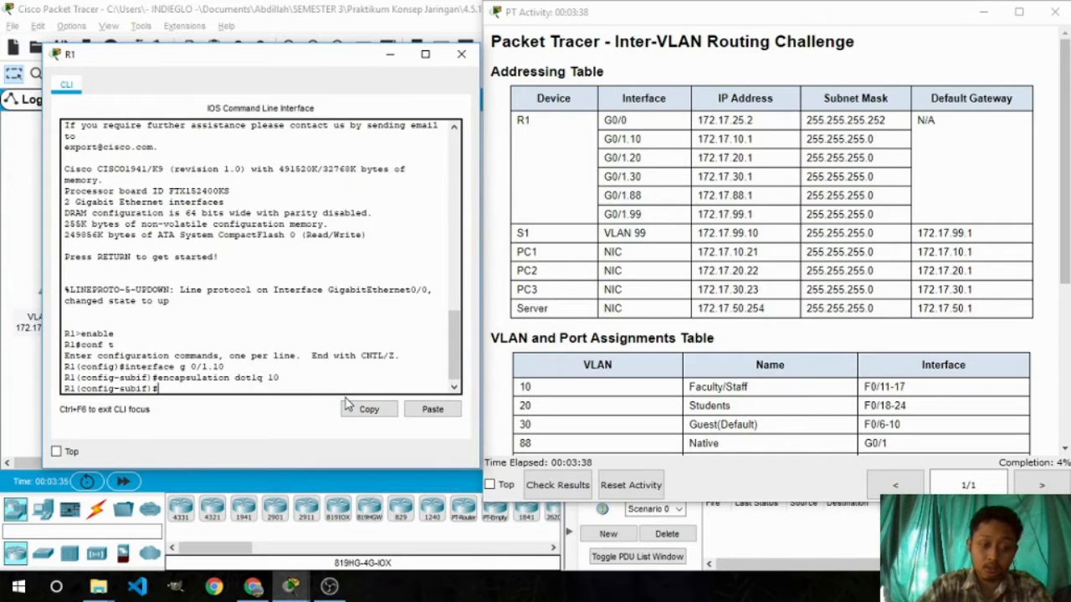
Assign IP address 172.17.10.1 with mask 255.255.255.0 to subinterface g 0/1.10 and exit to global configuration mode.
text(ip ad)
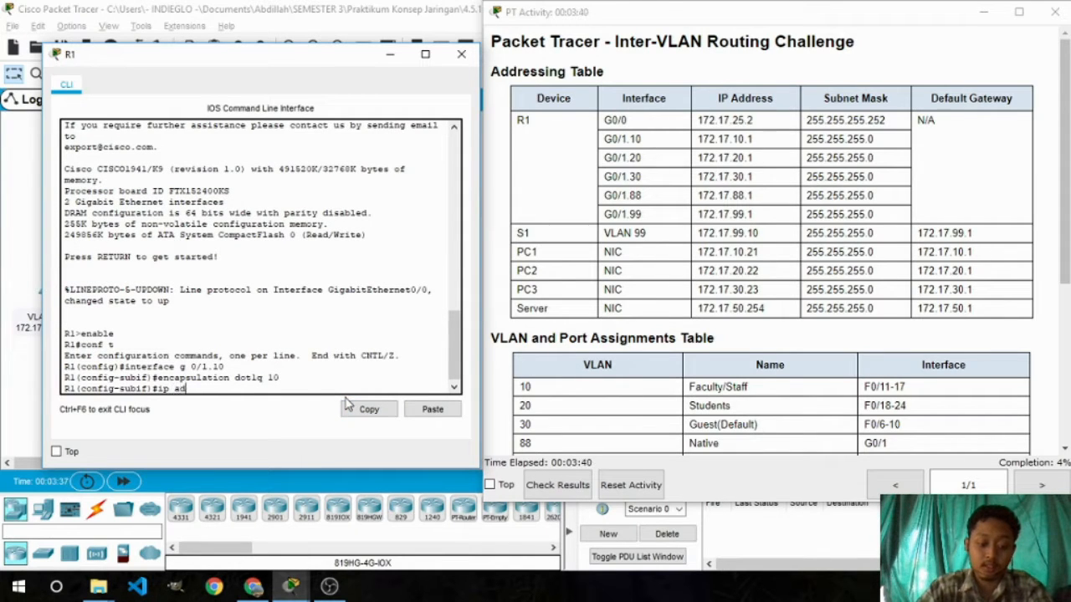
text(dress)
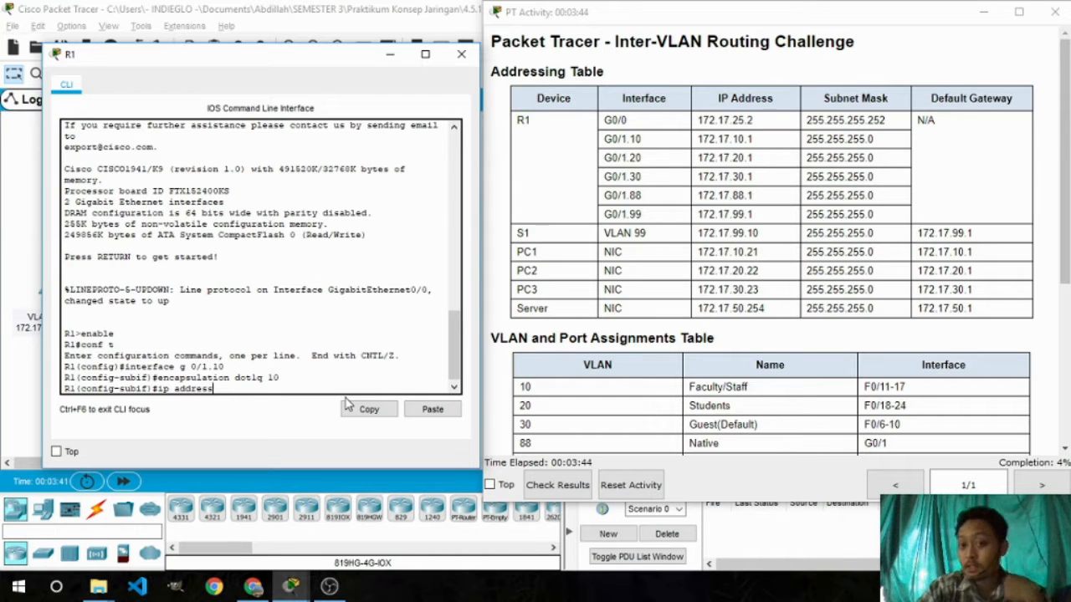
text( 172)
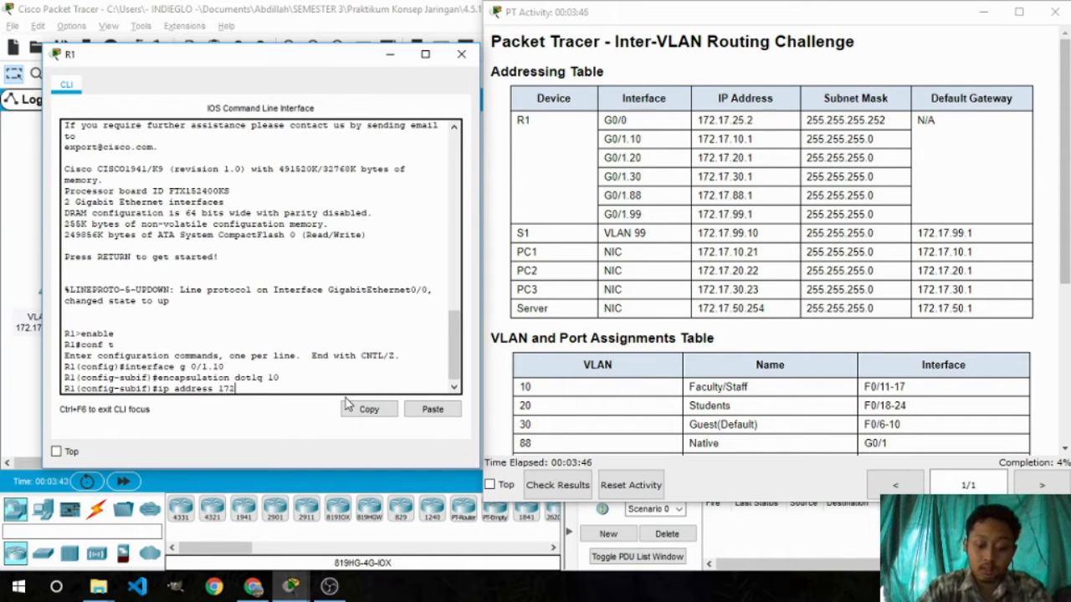
text(.17.)
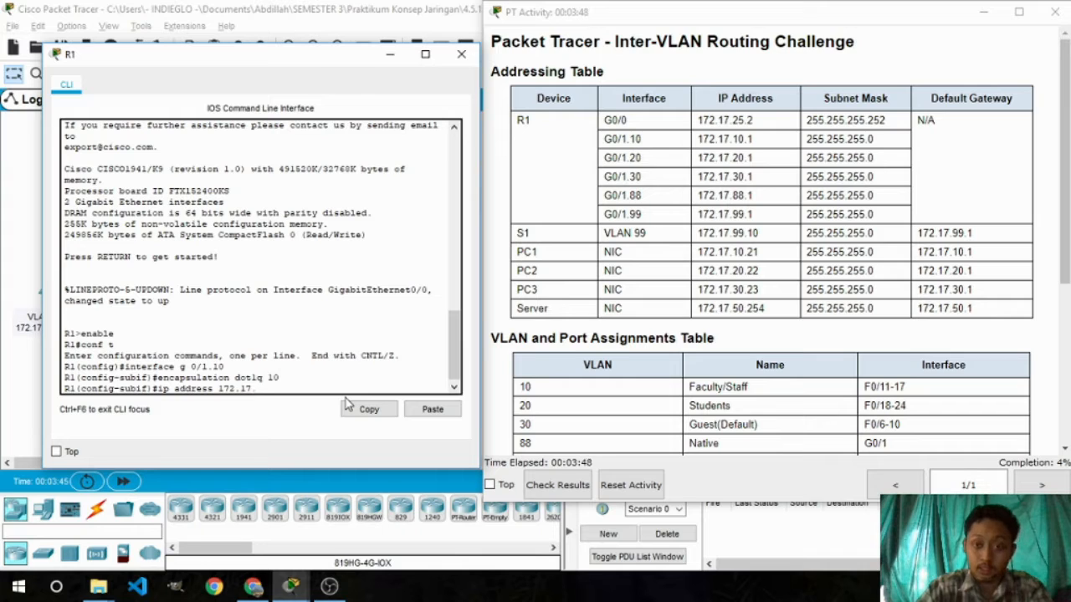
text(10.)
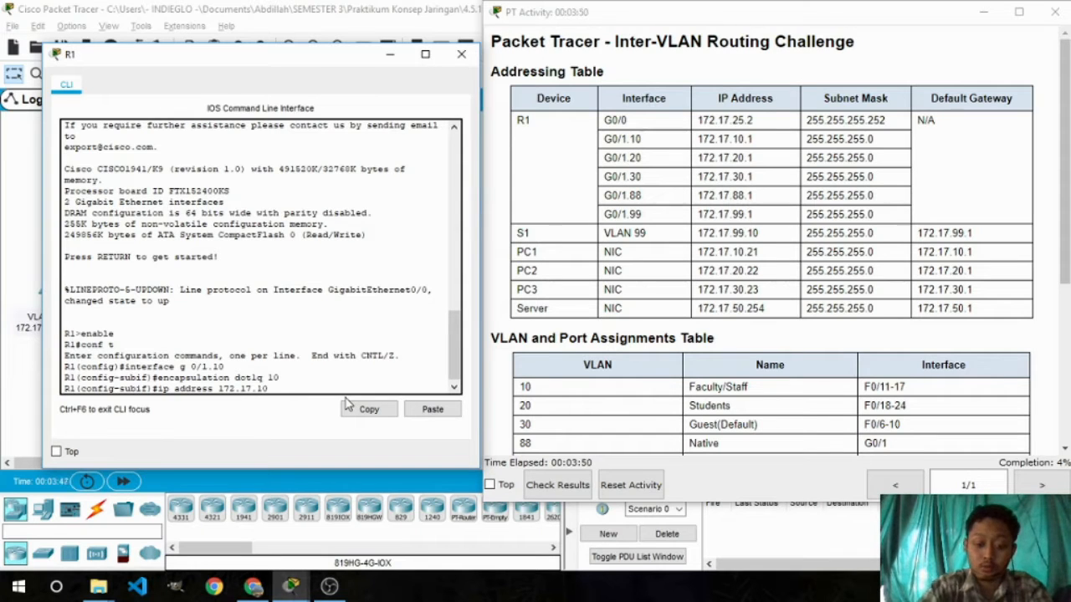
text(1)
key(Return)
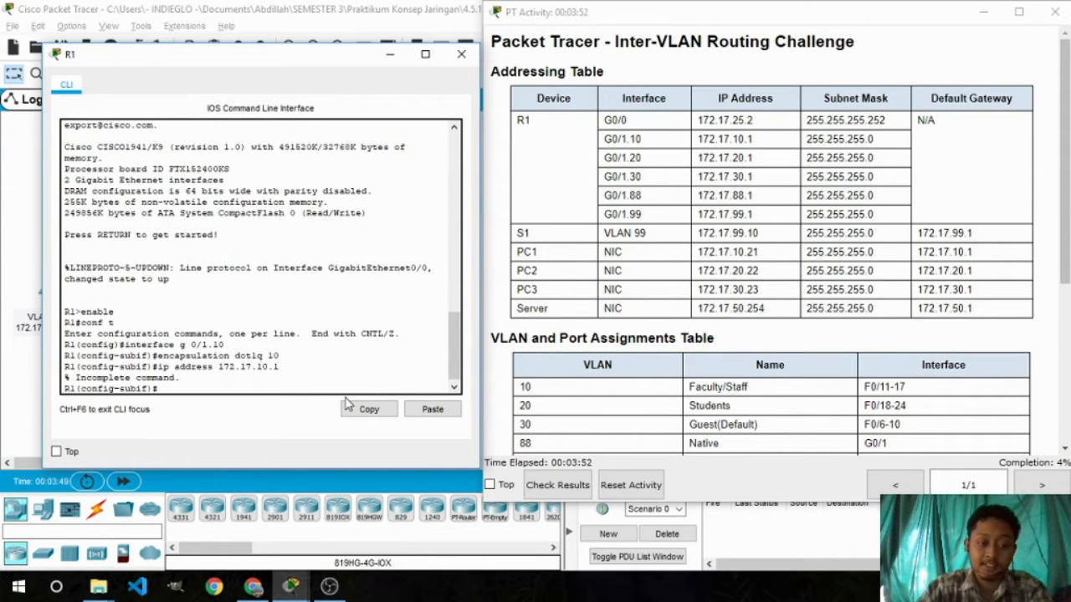
key(Up)
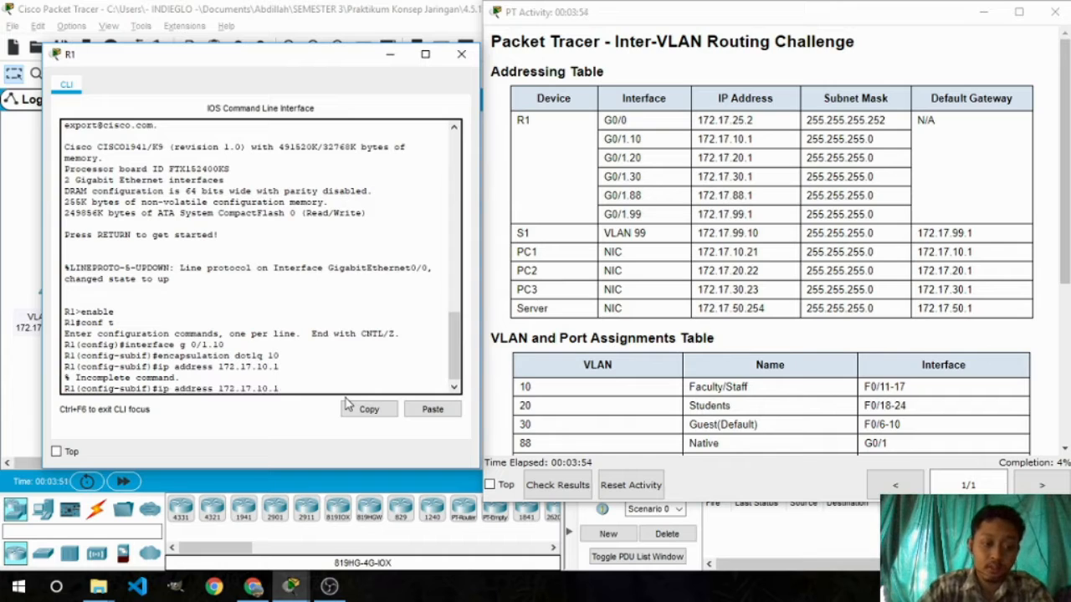
text(255.25)
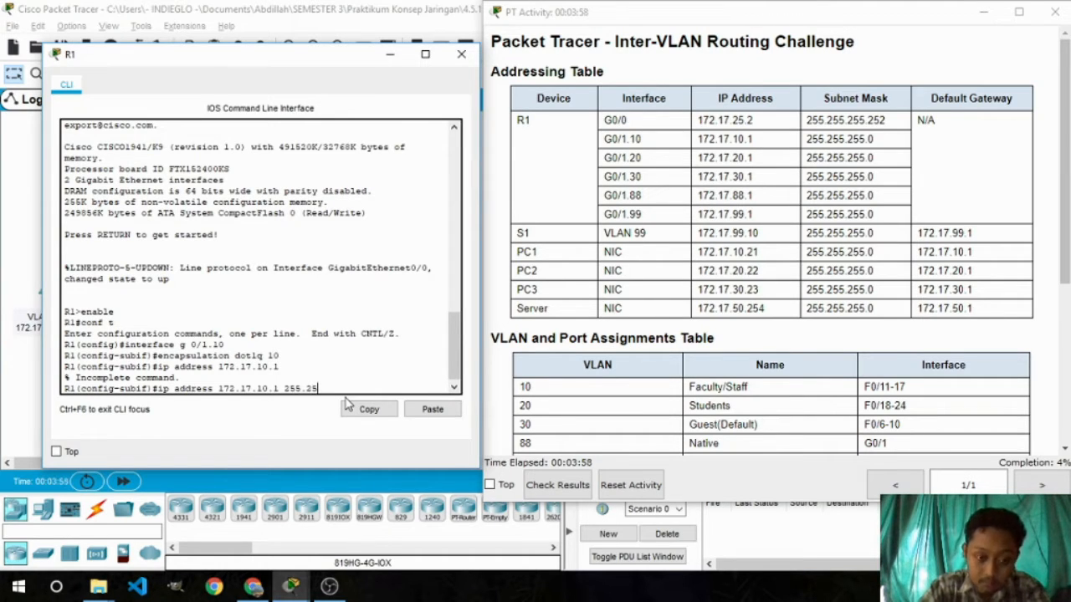
text(5.255.0)
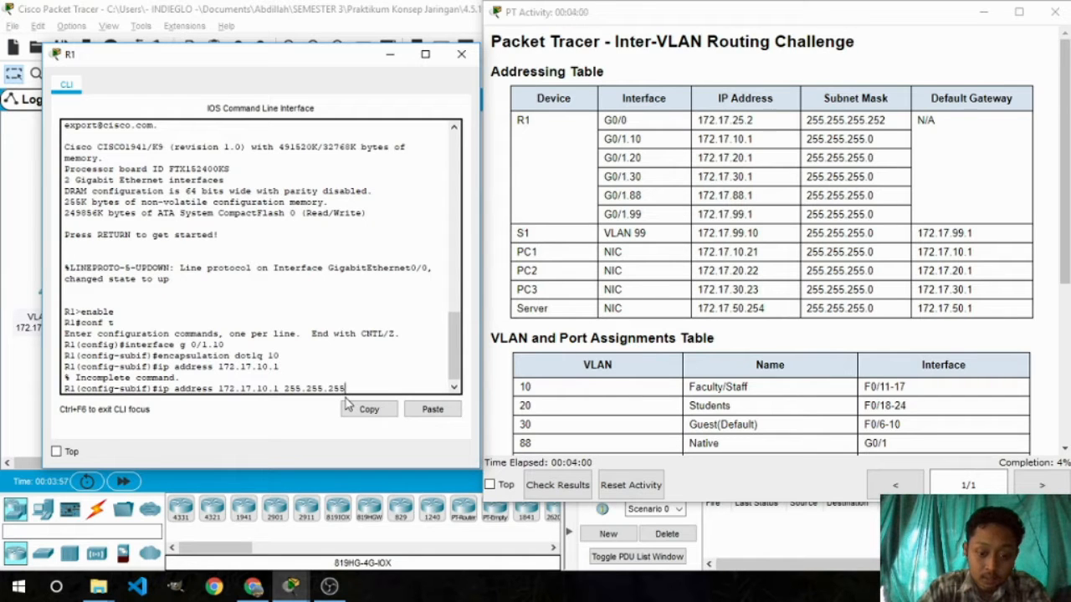
key(Return)
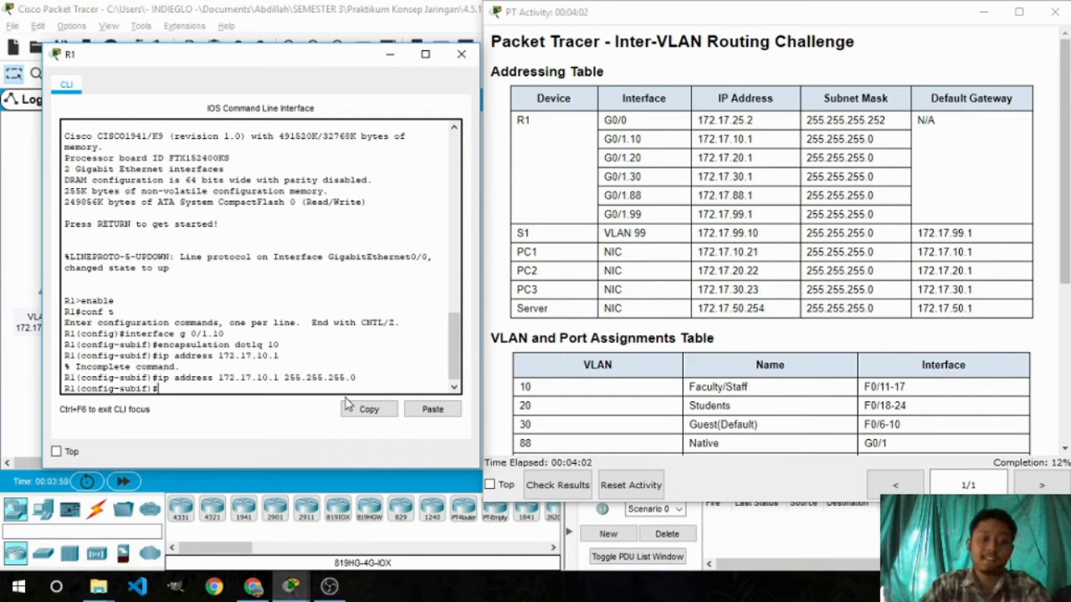
text(exit)
key(Return)
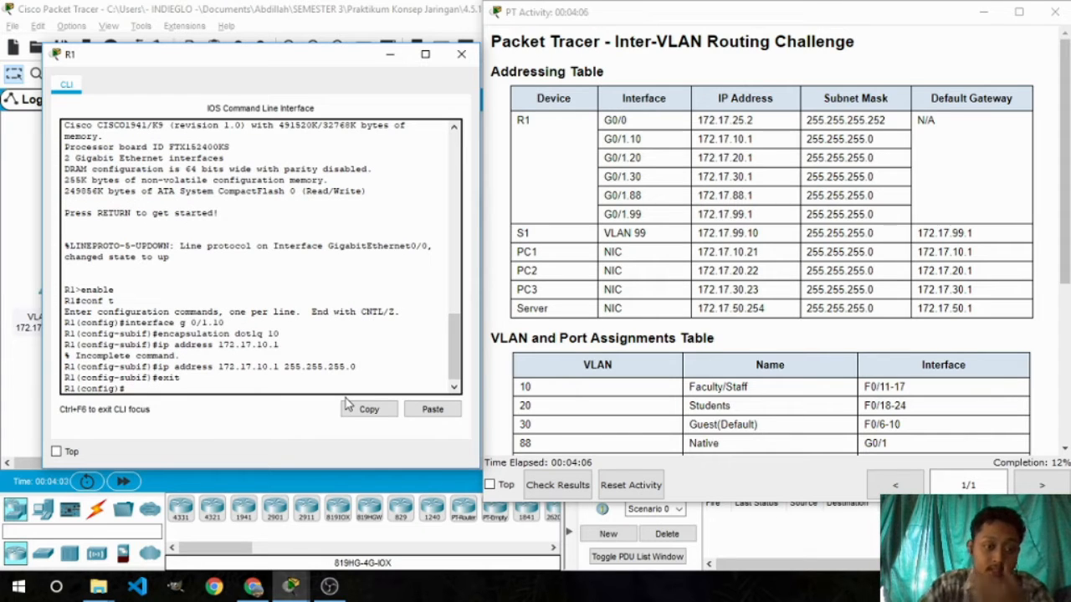
Create subinterface g 0/1.20 on R1 and enter its configuration mode.
key(Up)
key(Up)
key(Up)
key(Up)
key(Up)
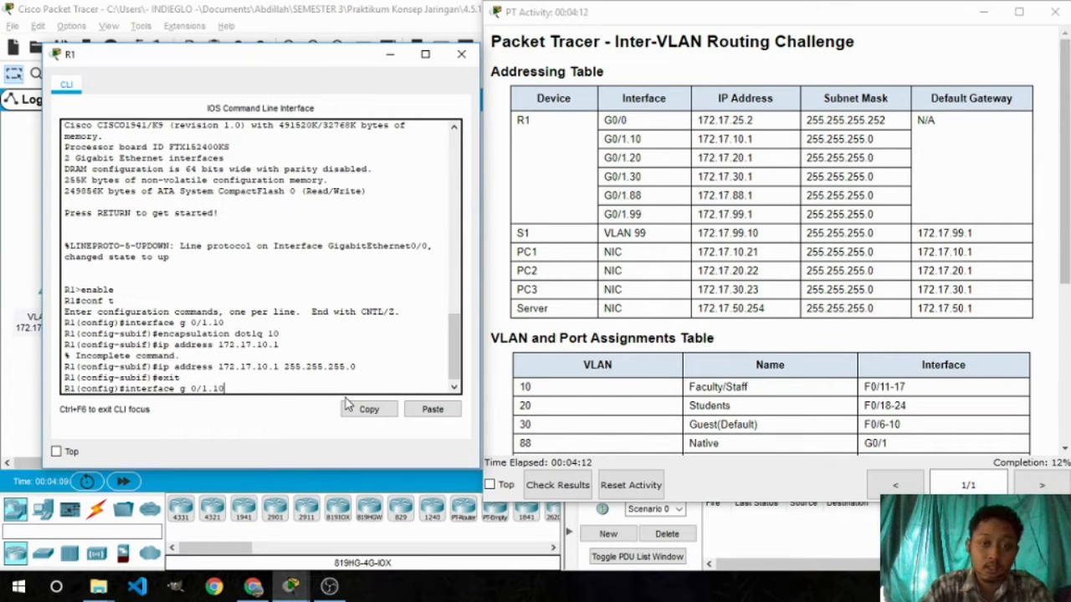
key(BackSpace)
key(BackSpace)
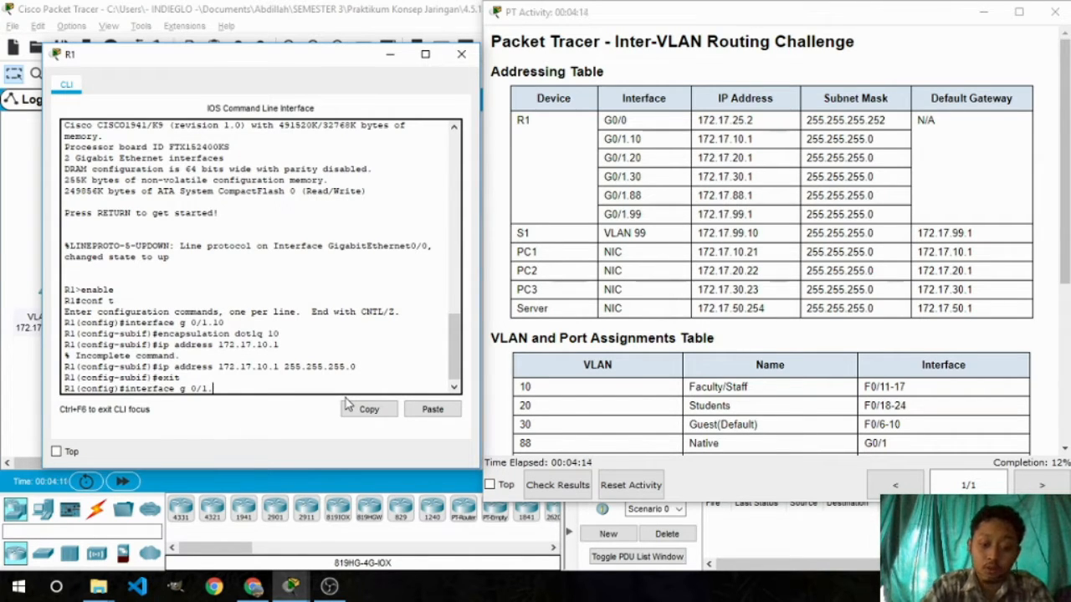
text(20)
key(Return)
Set 802.1Q encapsulation for VLAN 20 on subinterface g 0/1.20 with encapsulation dot1q 20.
text(exit)
key(Up)
key(Up)
key(Up)
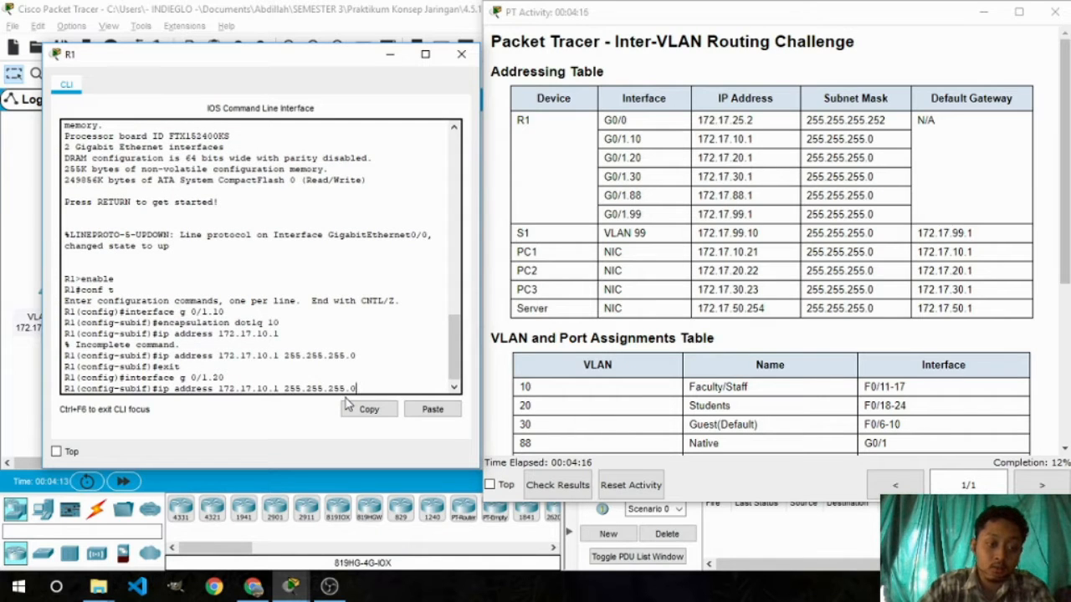
key(BackSpace)
key(BackSpace)
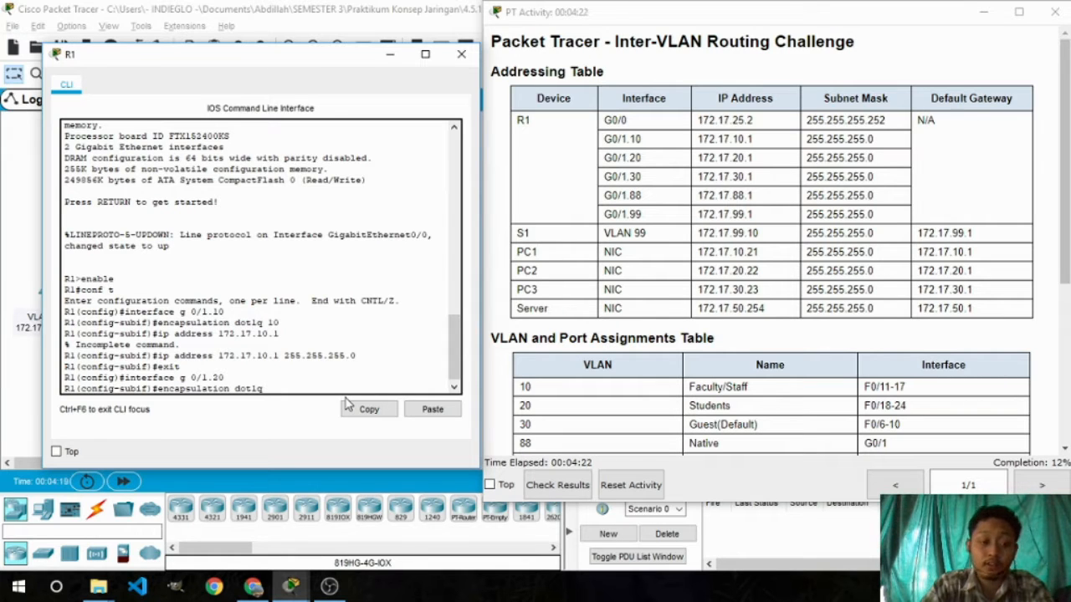
text(20)
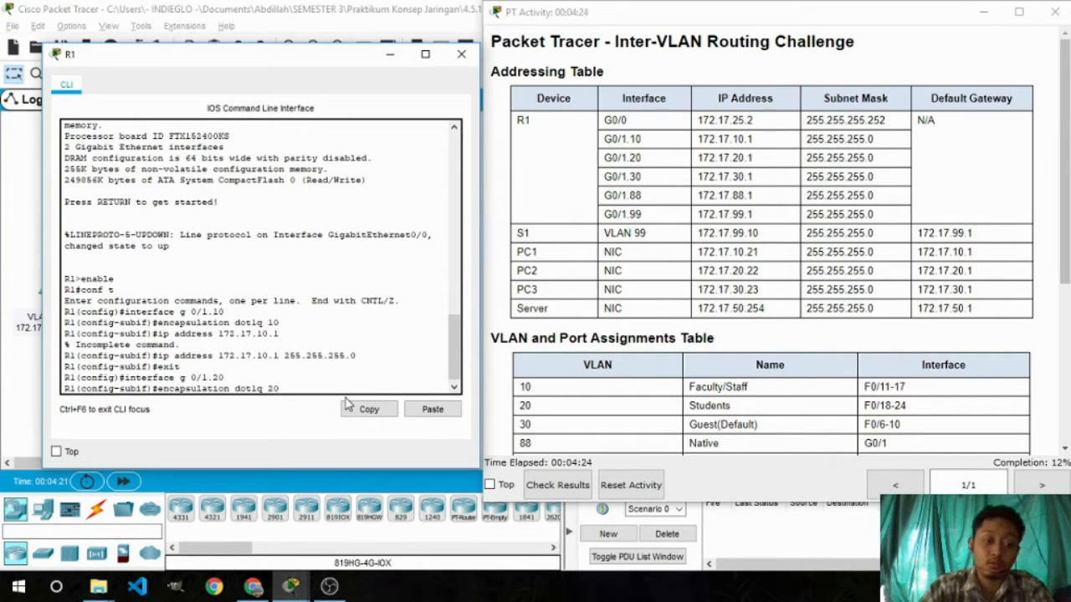
key(Return)
Assign IP address 172.17.20.1 with mask 255.255.255.0 to subinterface g 0/1.20 and exit to global configuration mode.
key(Up)
key(Up)
key(Up)
key(Up)
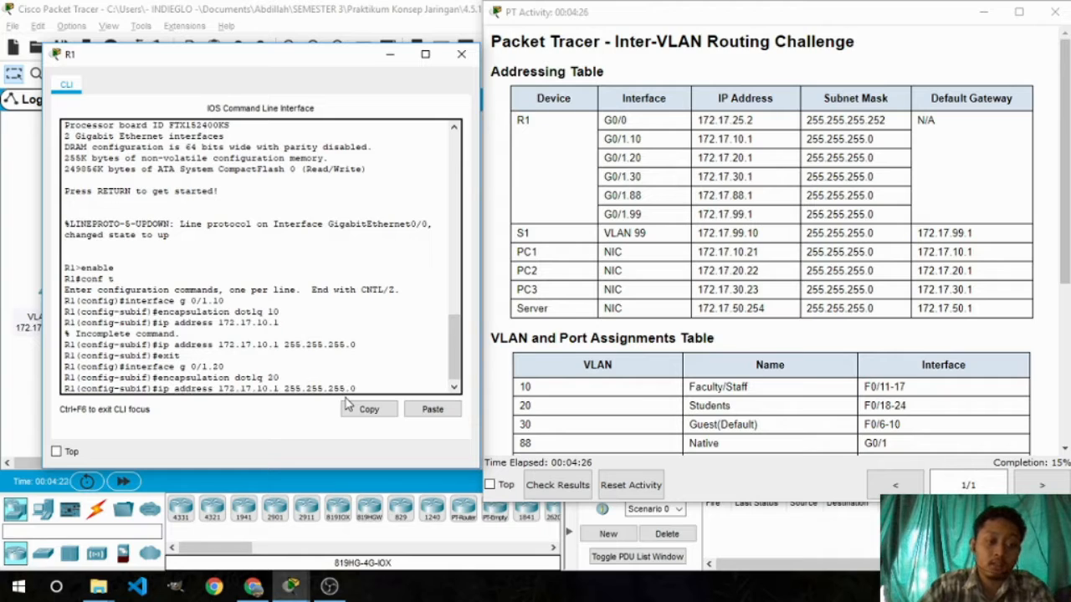
key(Left)
key(Left)
key(Left)
key(Left)
key(Left)
key(Left)
key(Left)
key(Left)
key(Left)
key(Left)
key(Left)
key(Left)
key(Left)
key(Left)
key(Left)
key(Left)
key(BackSpace)
key(BackSpace)
text(20)
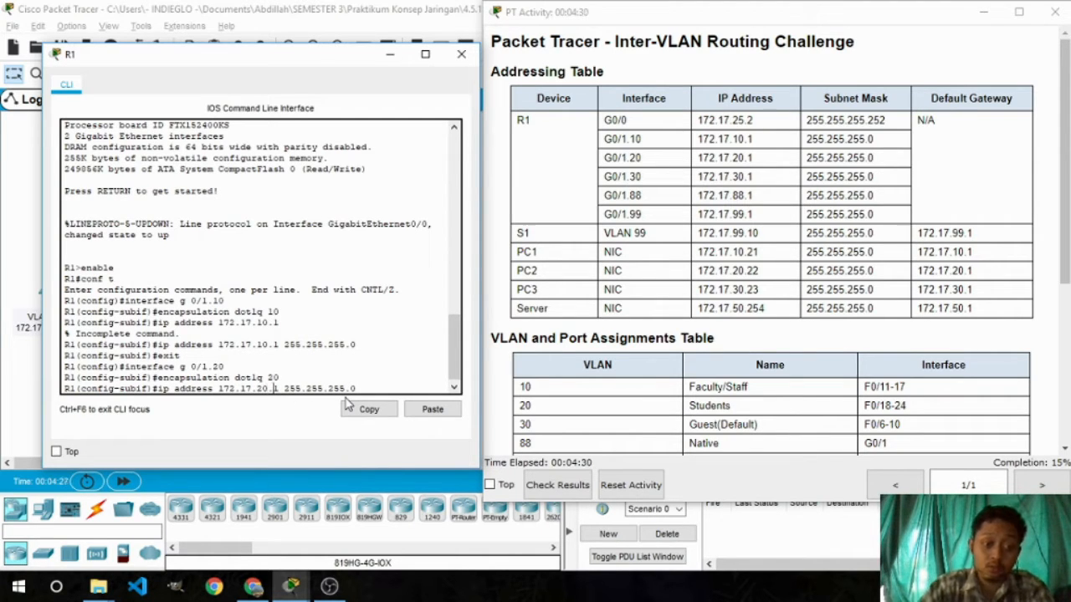
key(Return)
key(Up)
key(Up)
key(Up)
key(Up)
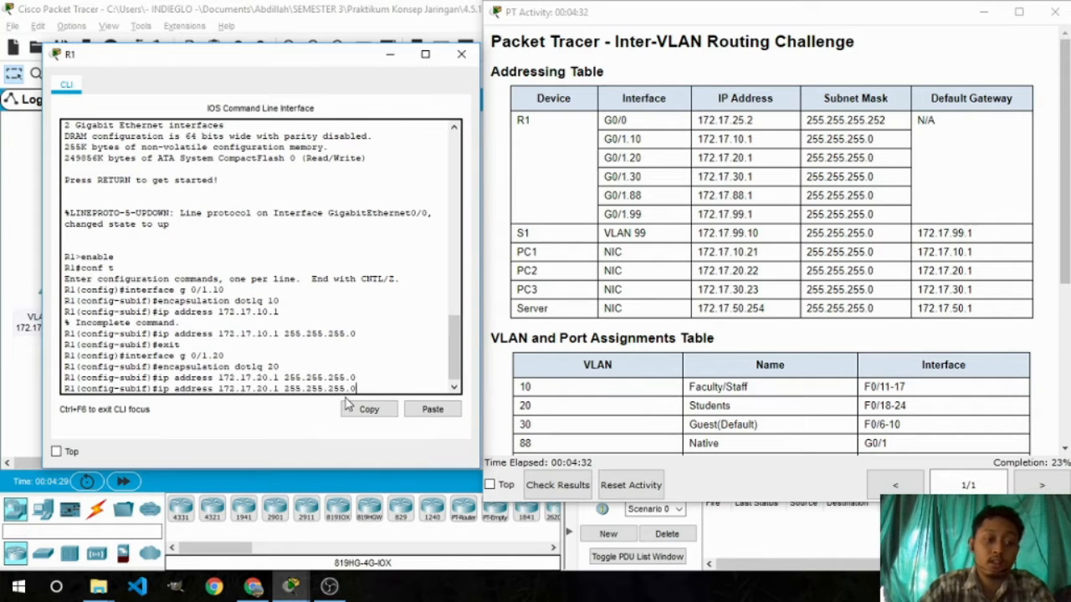
key(Return)
Create subinterface g 0/1.30 on R1 and enter its configuration mode.
key(Up)
key(Up)
key(Up)
key(Up)
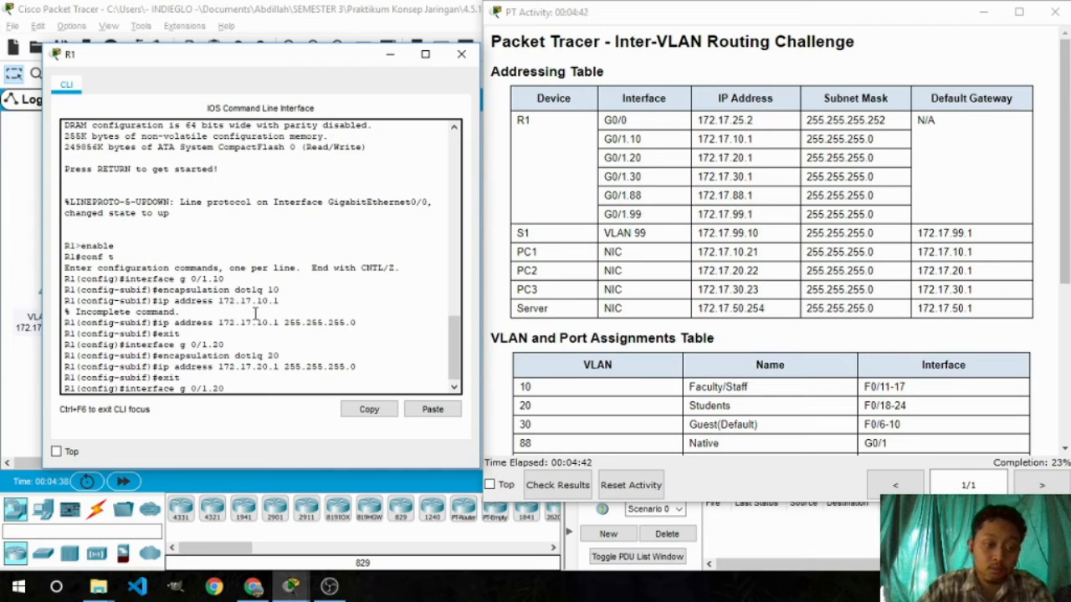
key(BackSpace)
key(BackSpace)
text(30)
key(Return)
Set 802.1Q encapsulation for VLAN 30 on subinterface g 0/1.30 with encapsulation dot1q 30.
key(Up)
key(Up)
key(Up)
key(Up)
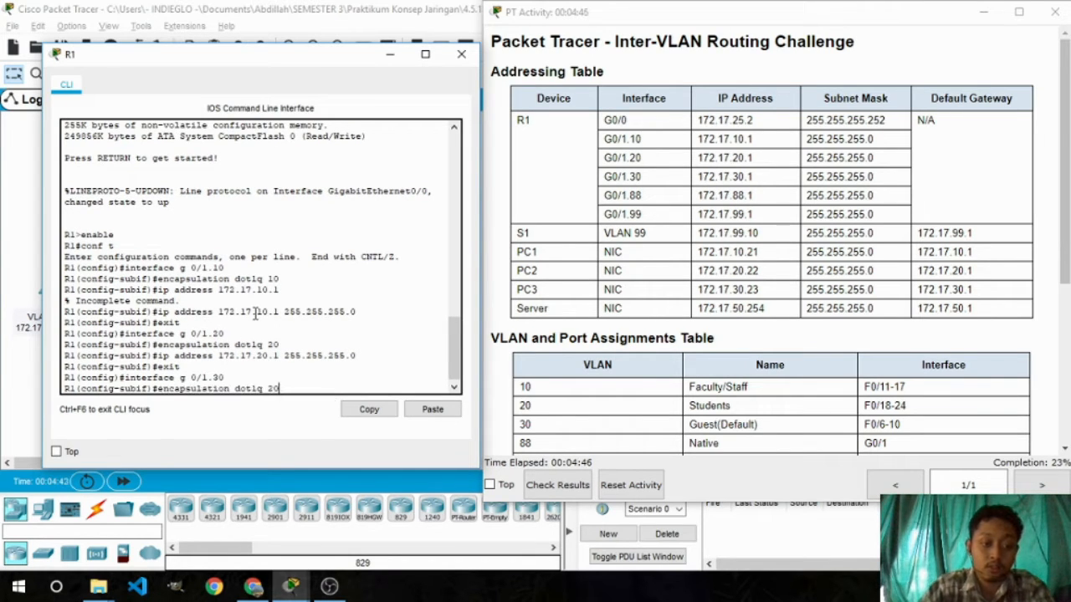
key(BackSpace)
key(BackSpace)
text(30)
key(Return)
Assign IP address 172.17.30.1 with mask 255.255.255.0 to subinterface g 0/1.30 and exit to global configuration mode.
key(Up)
key(Up)
key(Up)
key(Up)
key(Left)
key(Left)
key(Left)
key(Left)
key(Left)
key(Left)
key(Left)
key(Left)
key(Left)
key(Left)
key(Left)
key(Left)
key(Left)
key(Left)
key(Left)
key(Left)
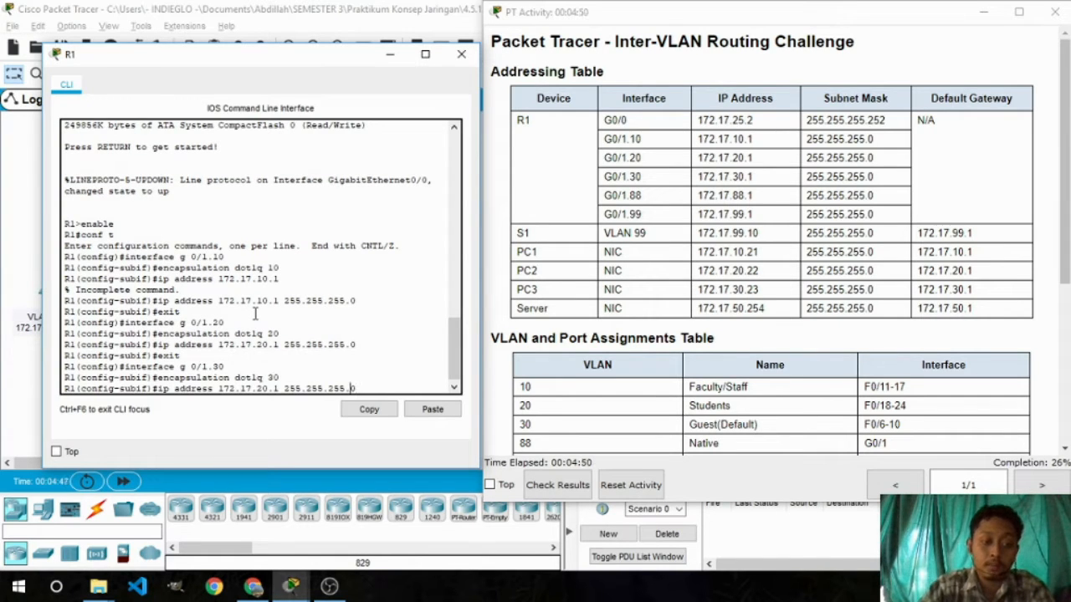
key(BackSpace)
key(BackSpace)
text(30)
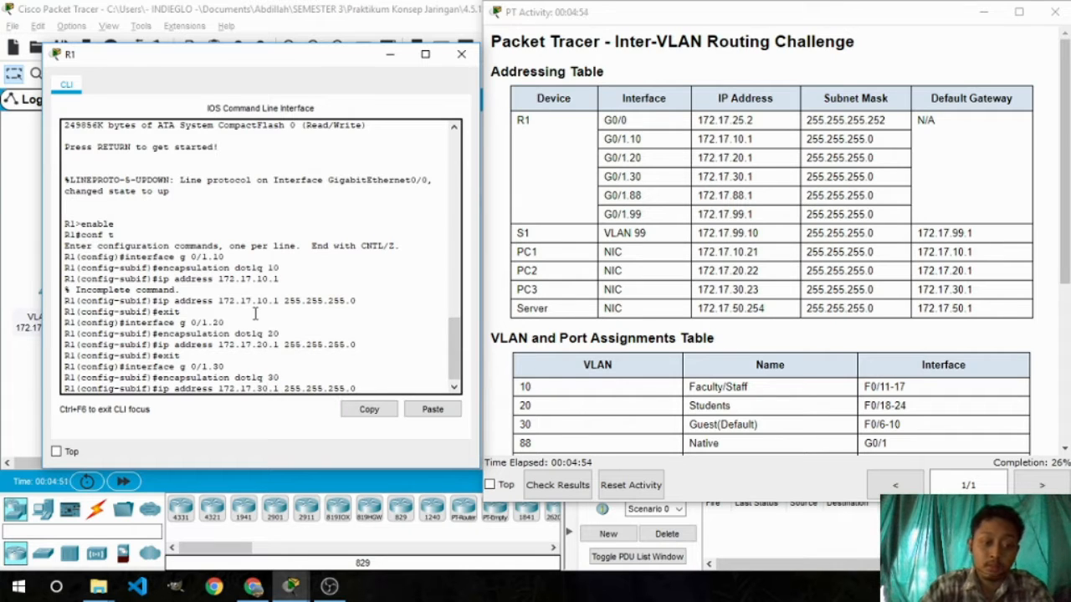
key(Return)
key(Up)
key(Up)
key(Up)
key(Up)
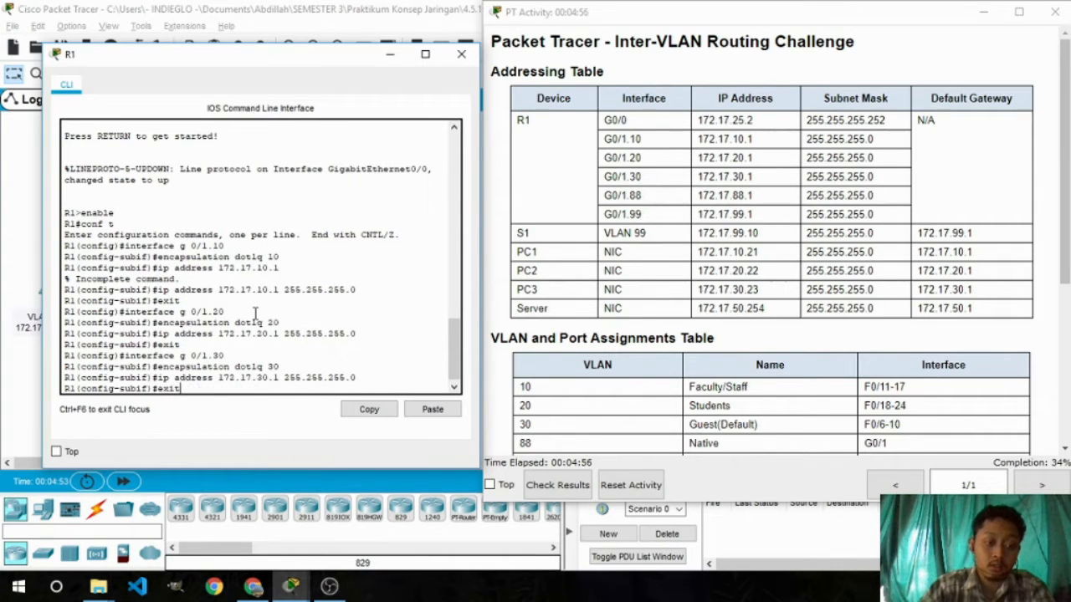
key(Return)
Create subinterface g 0/1.88 on R1 and enter its configuration mode.
key(Up)
key(Up)
key(Up)
key(Up)
key(Down)
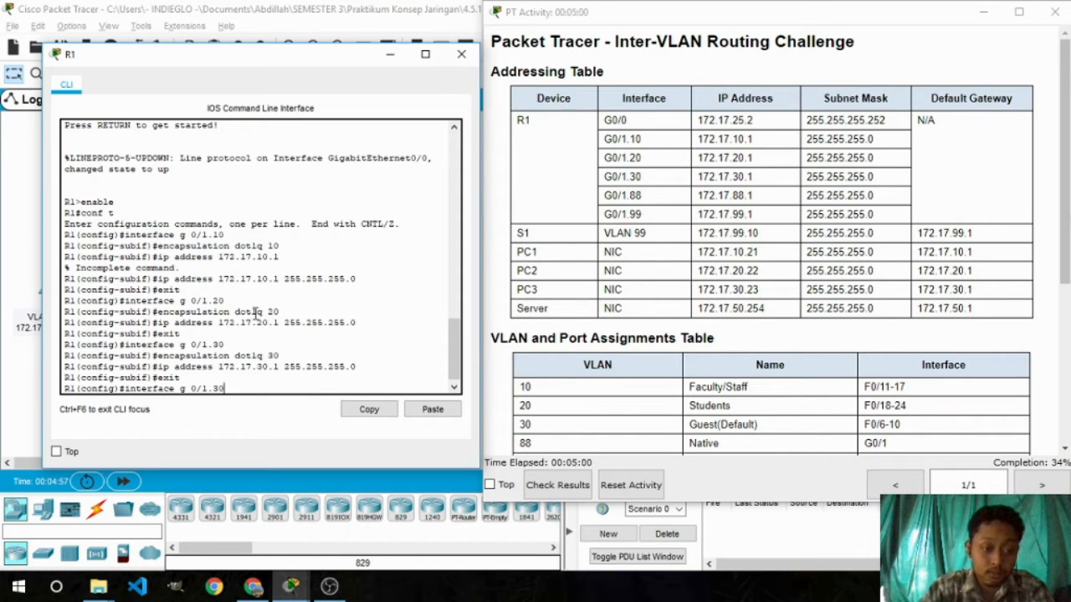
key(BackSpace)
key(BackSpace)
text(88)
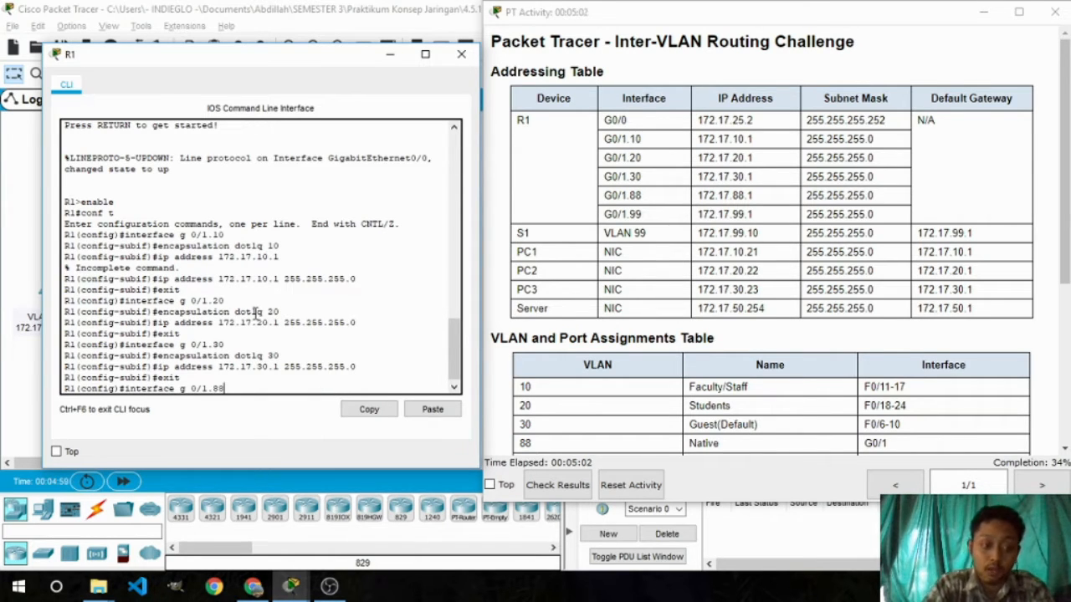
key(Return)
Set 802.1Q encapsulation for VLAN 88 on subinterface g 0/1.88 with encapsulation dot1q 88.
key(Up)
key(Up)
key(Up)
key(Up)
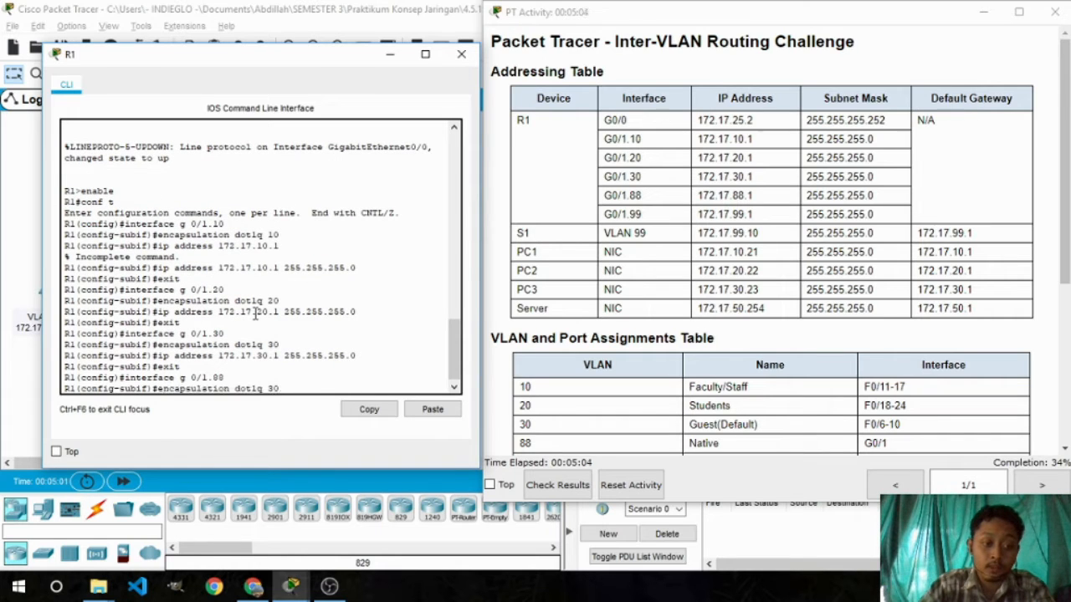
key(BackSpace)
key(BackSpace)
text(88)
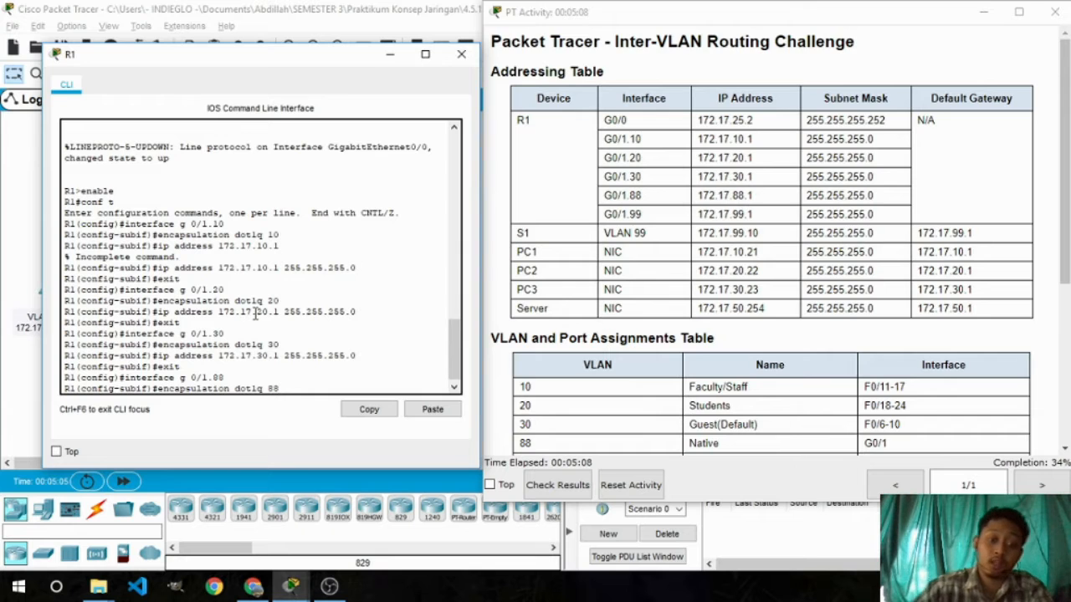
scroll(531, 380, down, 2)
scroll(390, 327, up, 3)
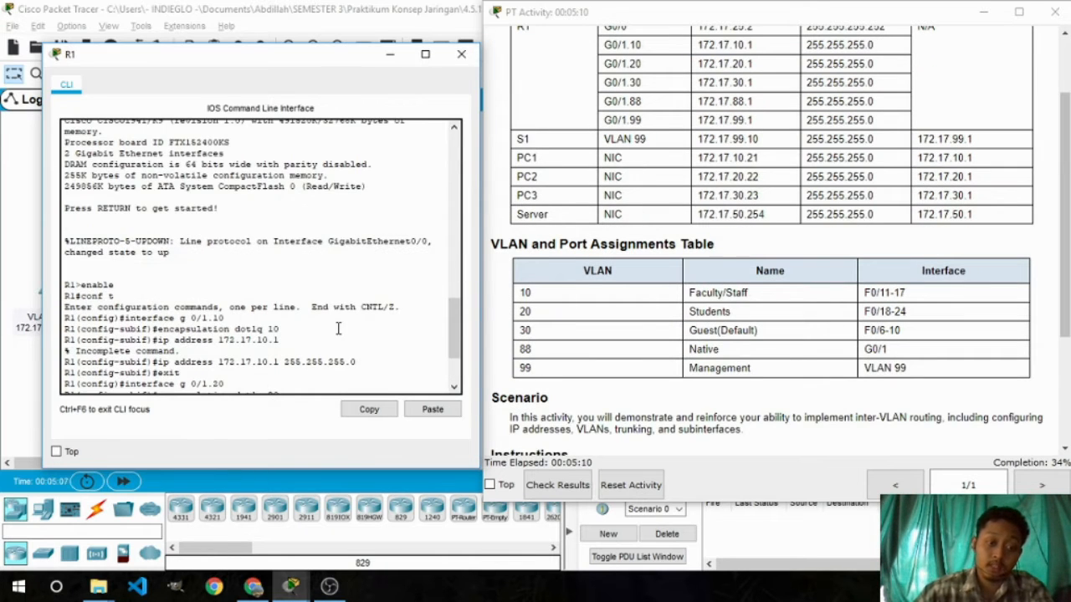
scroll(404, 309, down, 3)
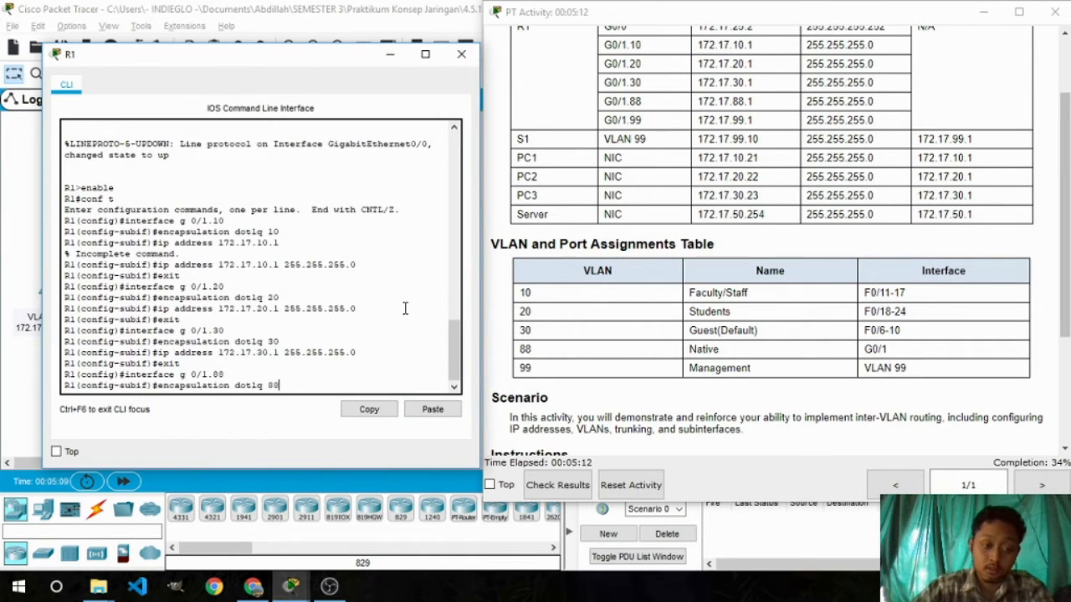
key(Return)
Assign IP address 172.17.88.1 with mask 255.255.255.0 to subinterface g 0/1.88 and exit to global configuration mode.
key(Up)
key(Up)
key(Up)
key(Up)
key(Left)
key(Left)
key(Left)
key(Left)
key(Left)
key(Left)
key(Left)
key(Left)
key(BackSpace)
key(BackSpace)
text(88)
key(Return)
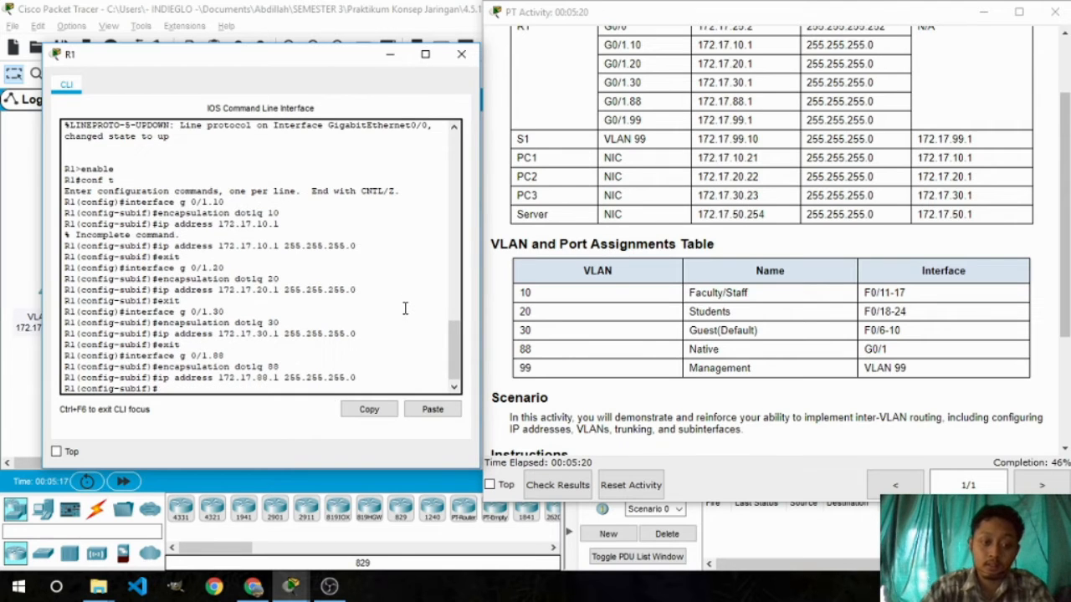
key(Up)
key(Up)
key(Up)
key(Up)
key(Return)
Create subinterface g 0/1.99 on R1 and enter its configuration mode.
key(Up)
key(Up)
key(Up)
key(Down)
key(Up)
key(Up)
key(BackSpace)
key(BackSpace)
text(99)
key(Return)
Set 802.1Q encapsulation for VLAN 99 on subinterface g 0/1.99 with encapsulation dot1q 99.
key(Up)
key(Up)
key(Up)
key(Up)
key(BackSpace)
key(BackSpace)
text(99)
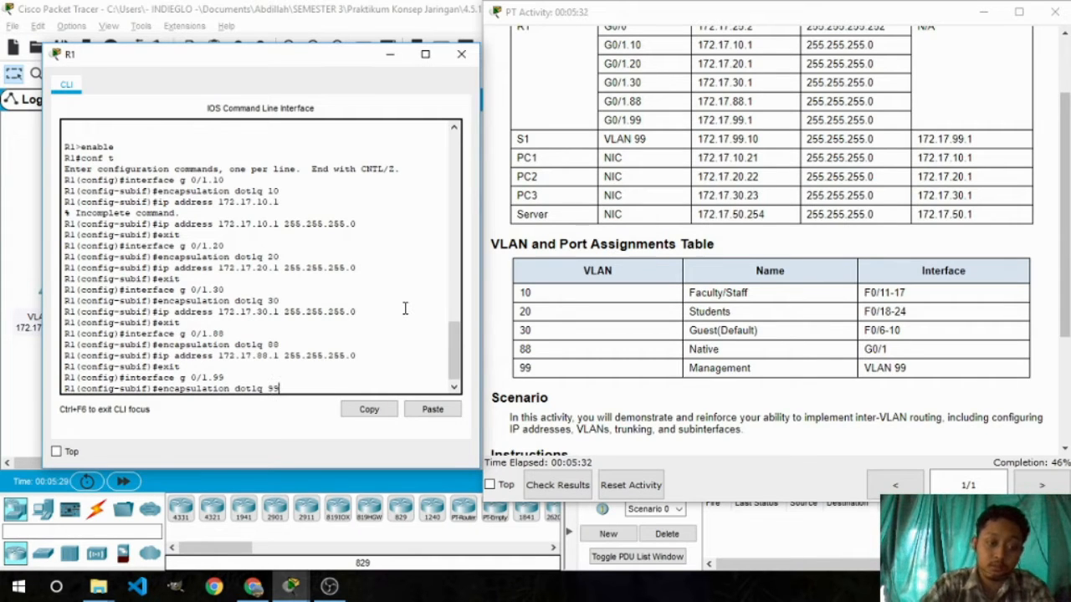
key(Return)
Assign IP address 172.17.99.1 with mask 255.255.255.0 to subinterface g 0/1.99 and exit to global configuration mode.
key(Up)
key(Up)
key(Up)
key(Up)
key(Left)
key(Left)
key(Left)
key(Left)
key(Left)
key(Left)
key(Left)
key(Left)
key(Left)
key(Left)
key(Left)
key(Left)
key(Left)
key(Left)
key(Left)
key(Left)
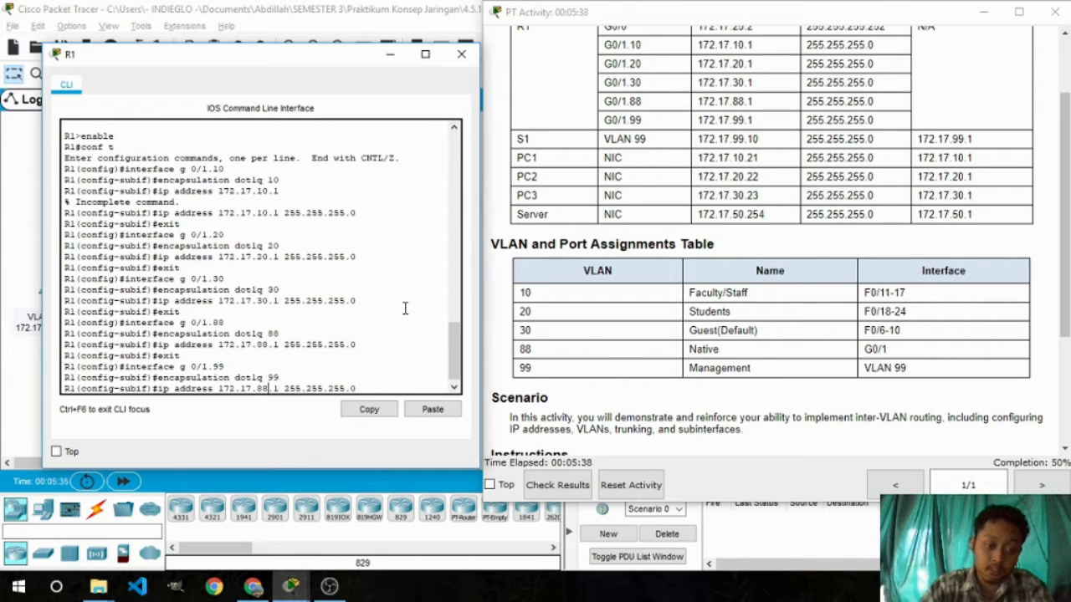
key(BackSpace)
key(BackSpace)
text(99)
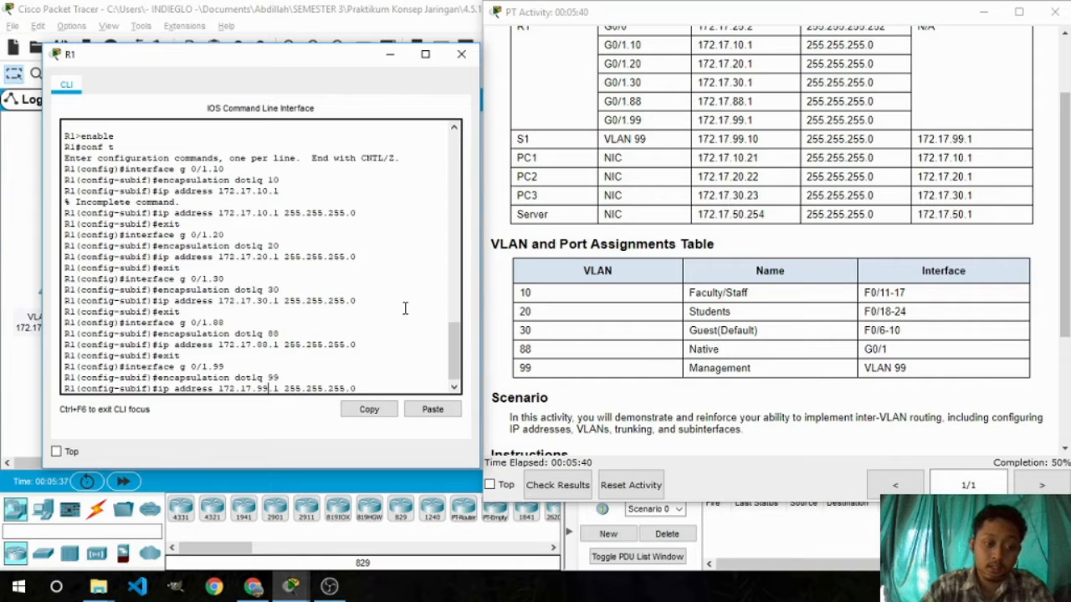
key(Return)
key(Up)
key(Up)
key(Up)
key(Up)
key(Return)
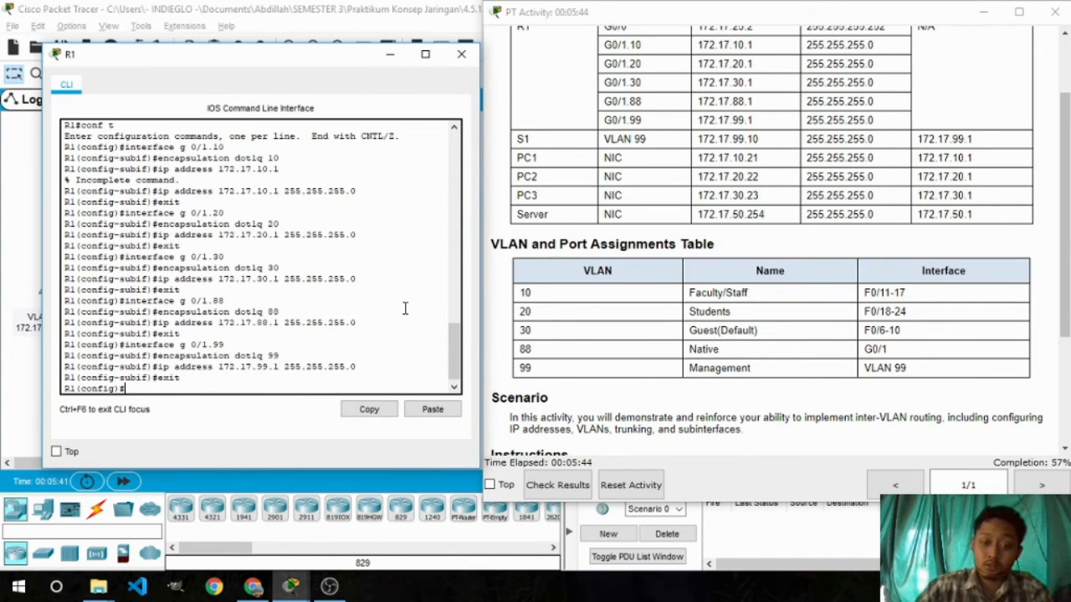
Enable R1's physical interface g 0/1 with no shutdown.
scroll(657, 249, down, 5)
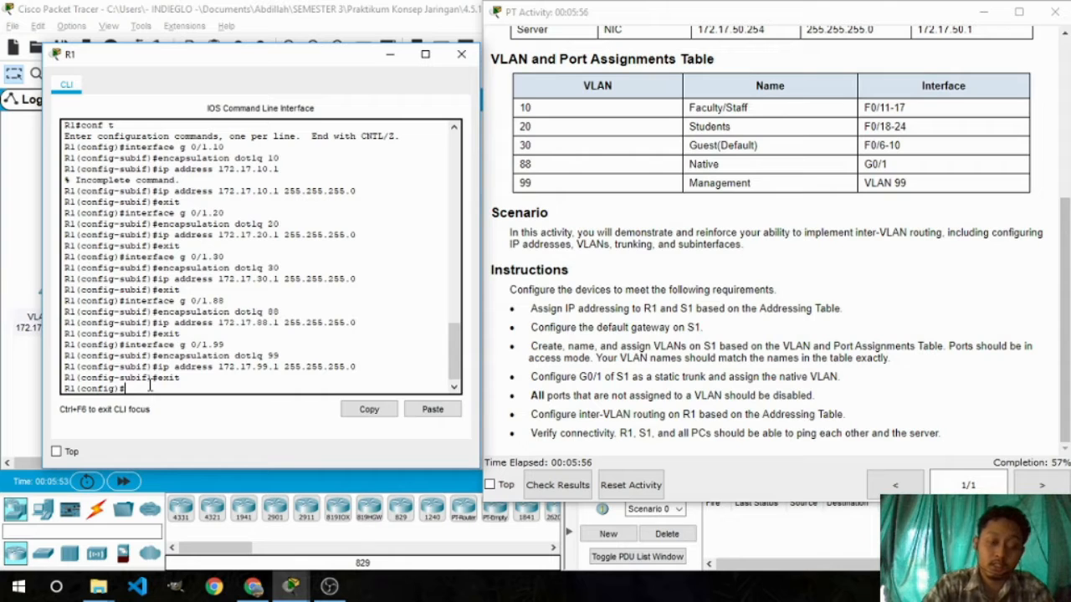
text(inter)
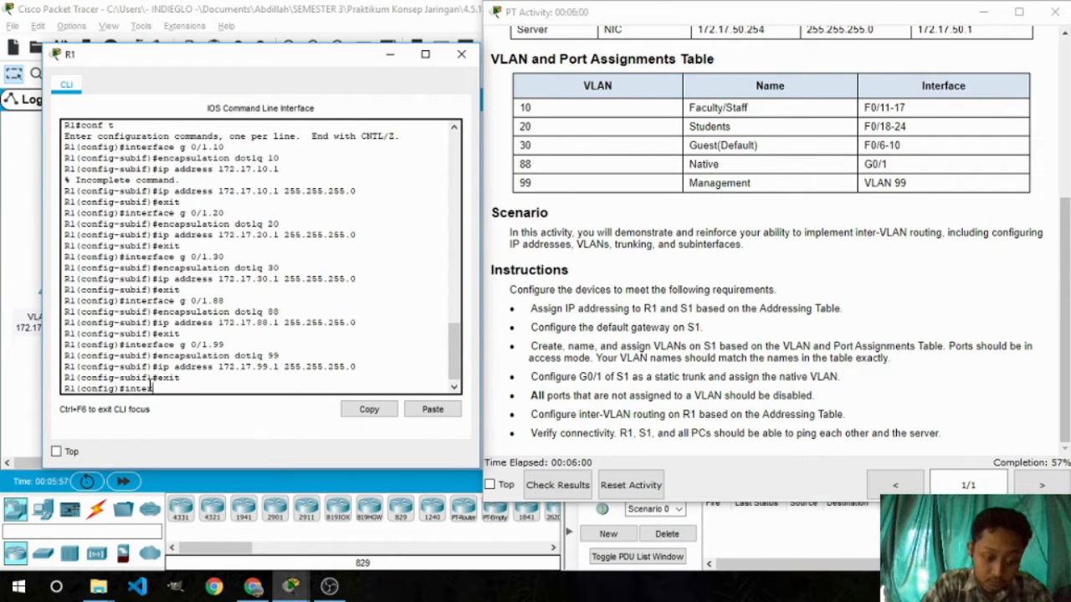
text(face)
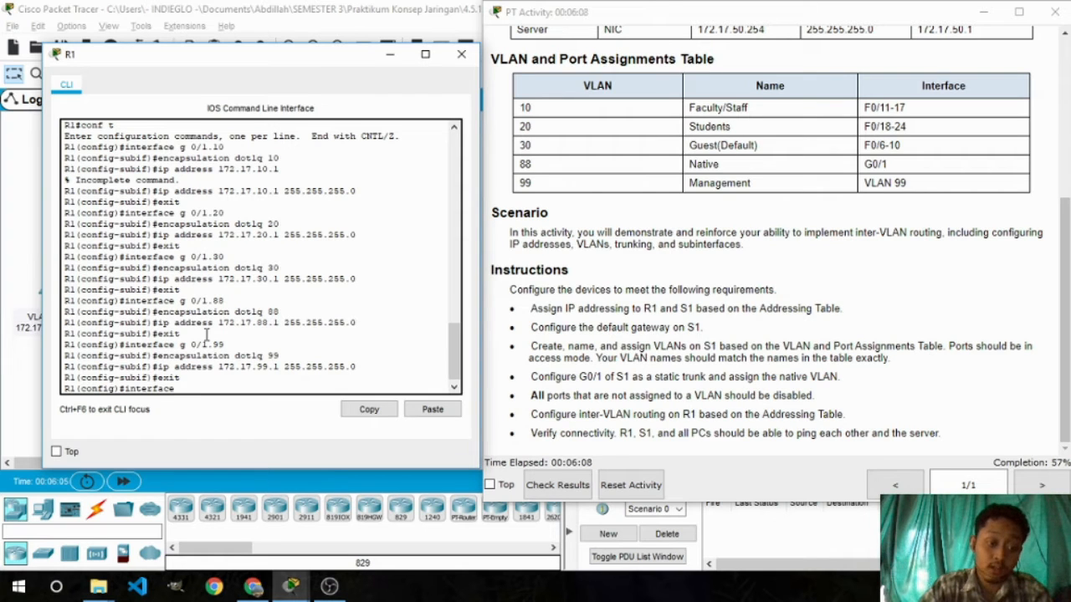
text(g 0/1)
key(Return)
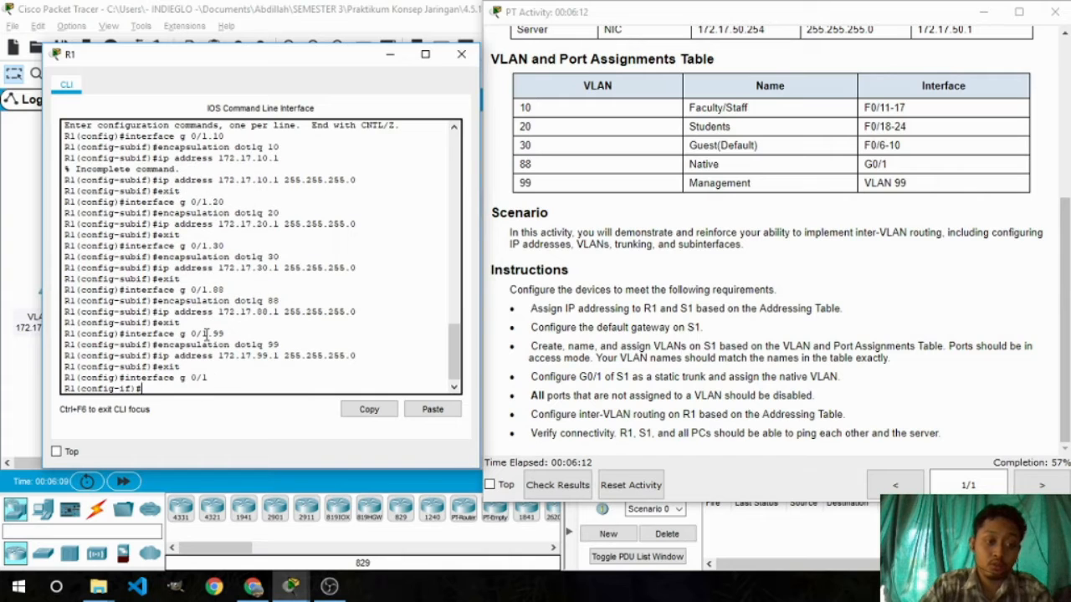
text(no )
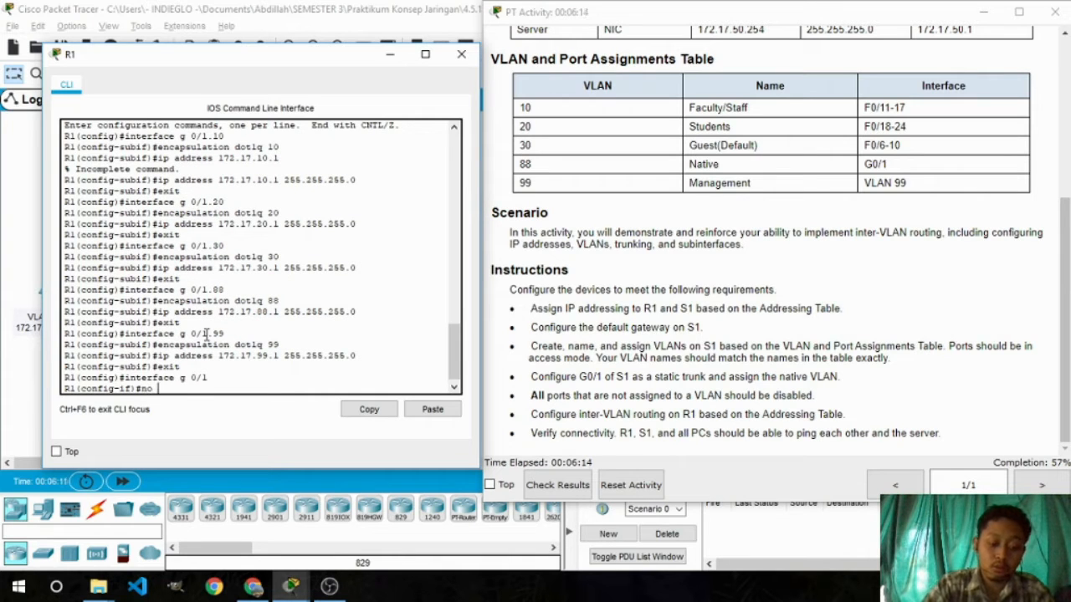
text(shutdown)
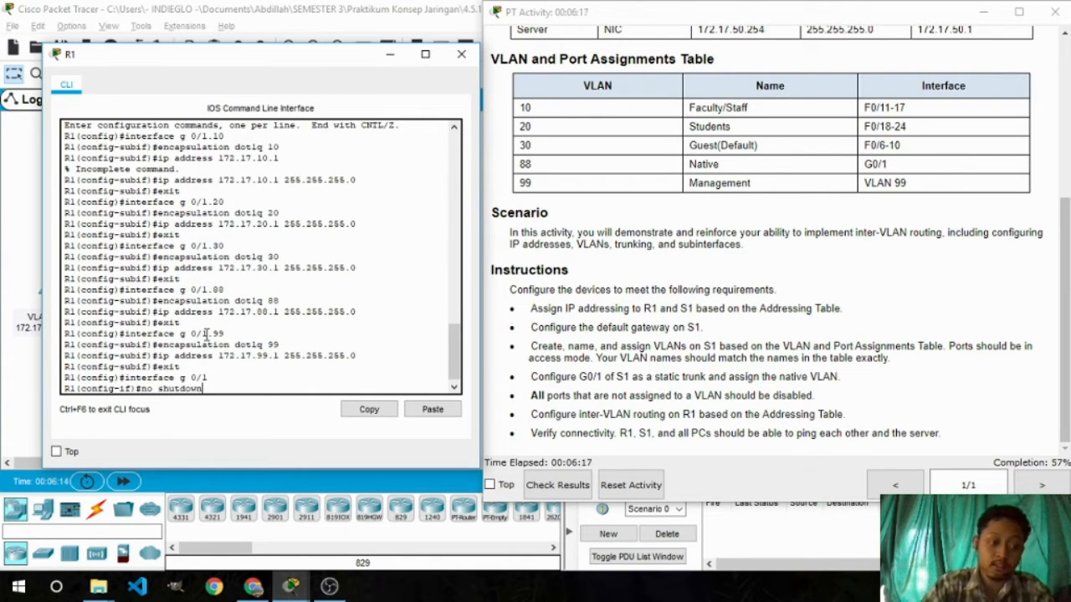
key(Return)
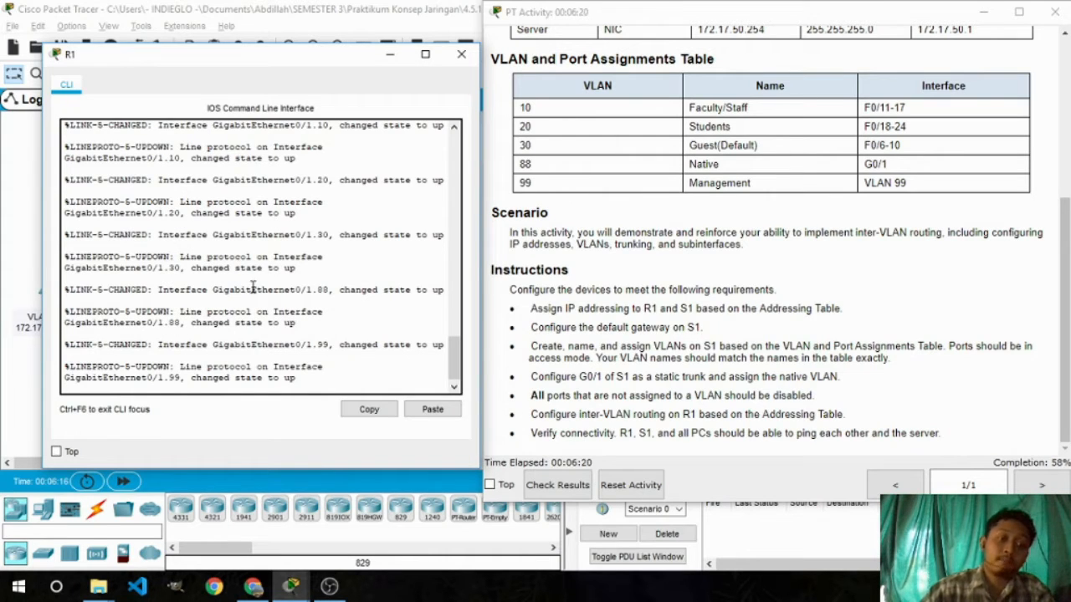
key(Return)
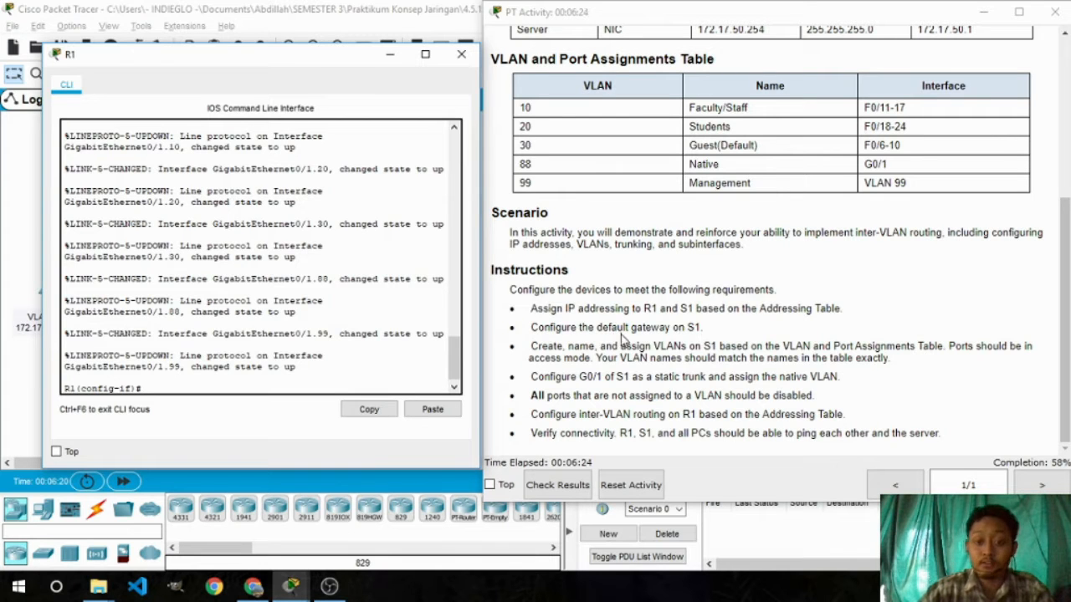
Put R1's window away and open switch S1's command line alongside the activity's Addressing Table.
drag(387, 64, 387, 64)
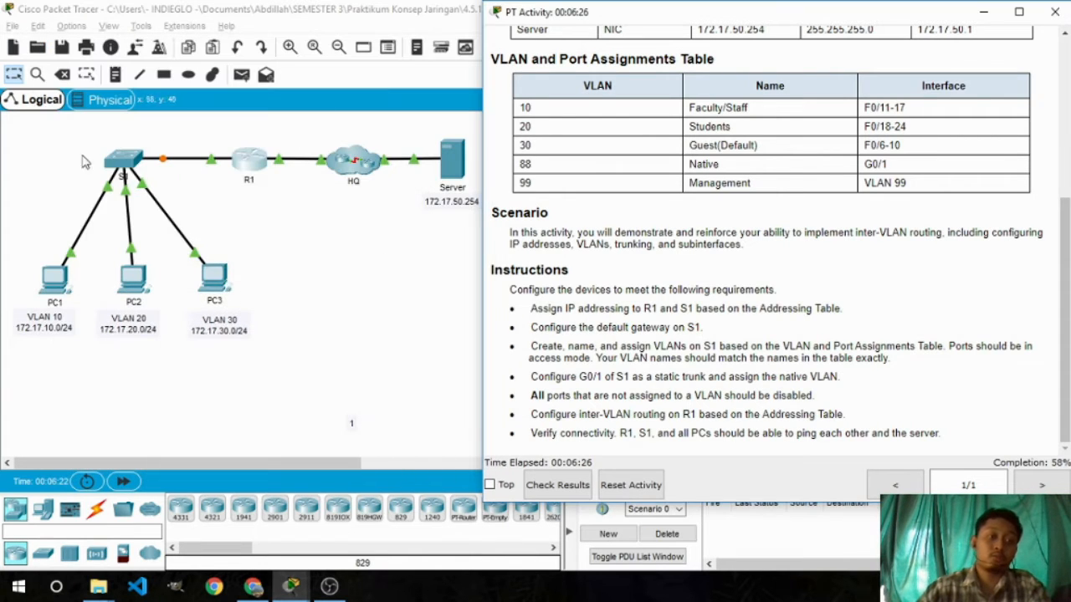
click(124, 161)
drag(397, 72, 126, 72)
mouse_move(290, 585)
click(280, 531)
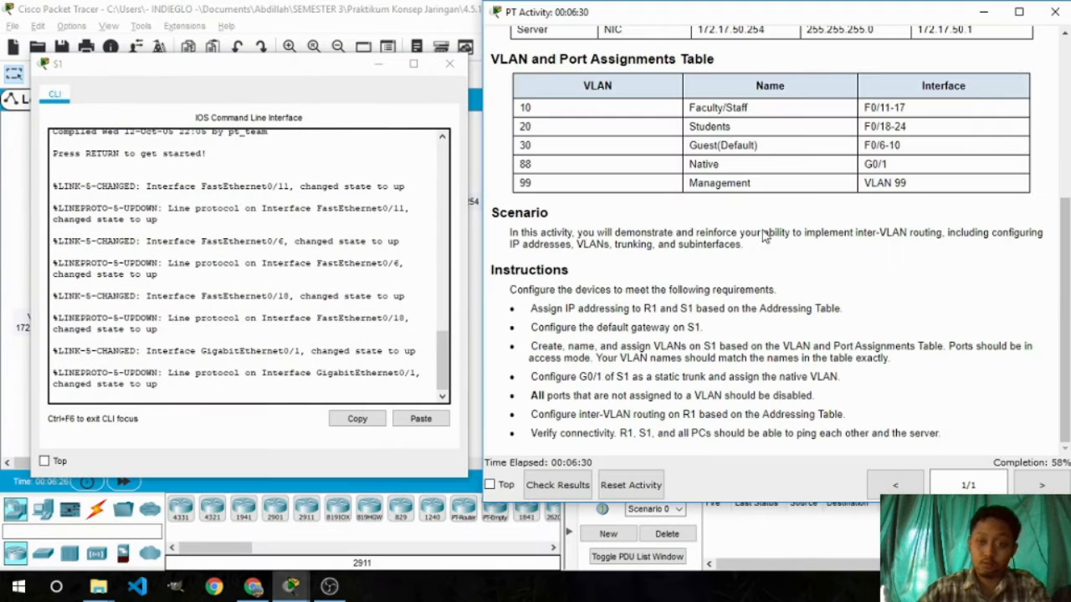
scroll(663, 358, up, 5)
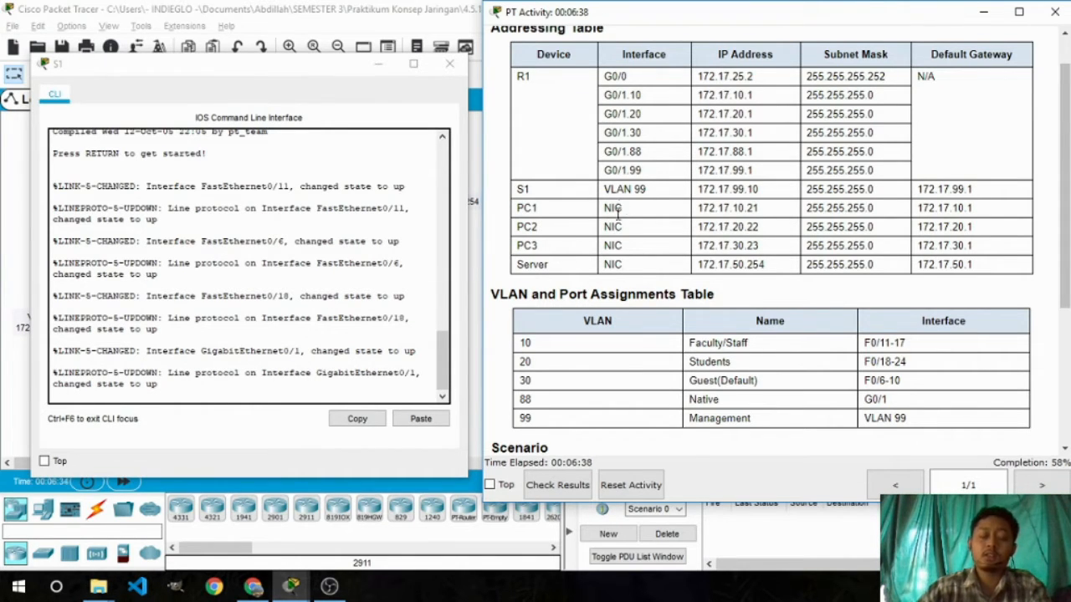
Start the S1 console session and enter privileged mode, then global configuration mode with conf t.
click(193, 392)
key(Return)
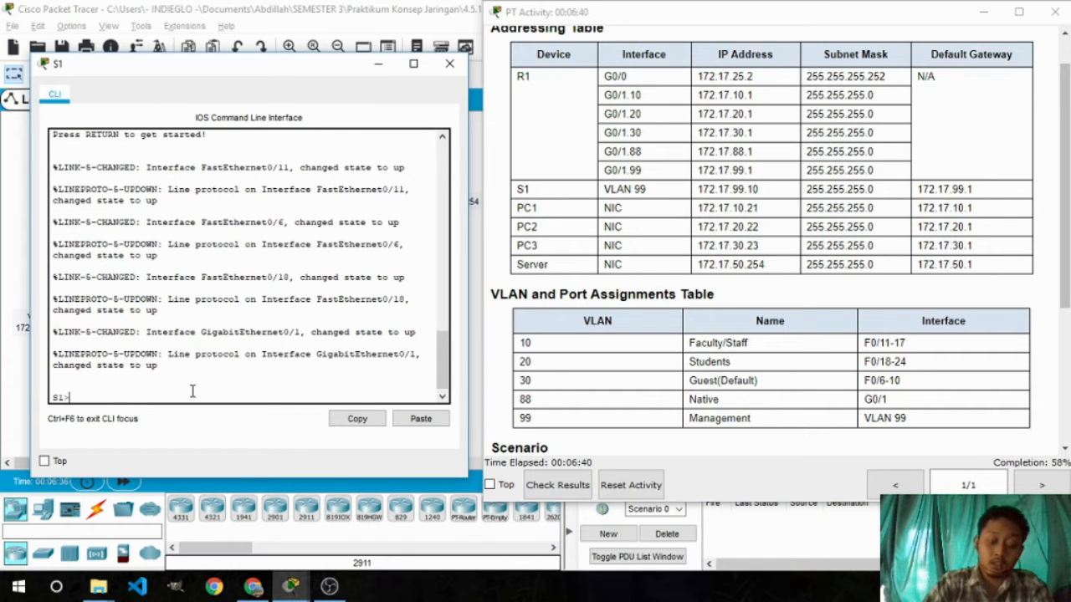
text(ena)
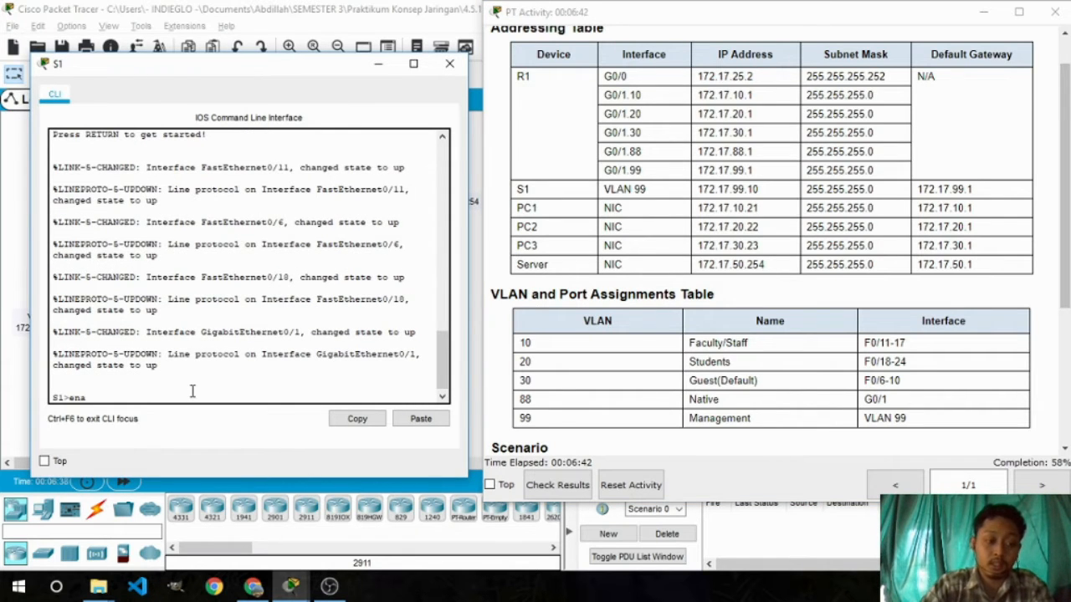
key(Return)
text(conf t)
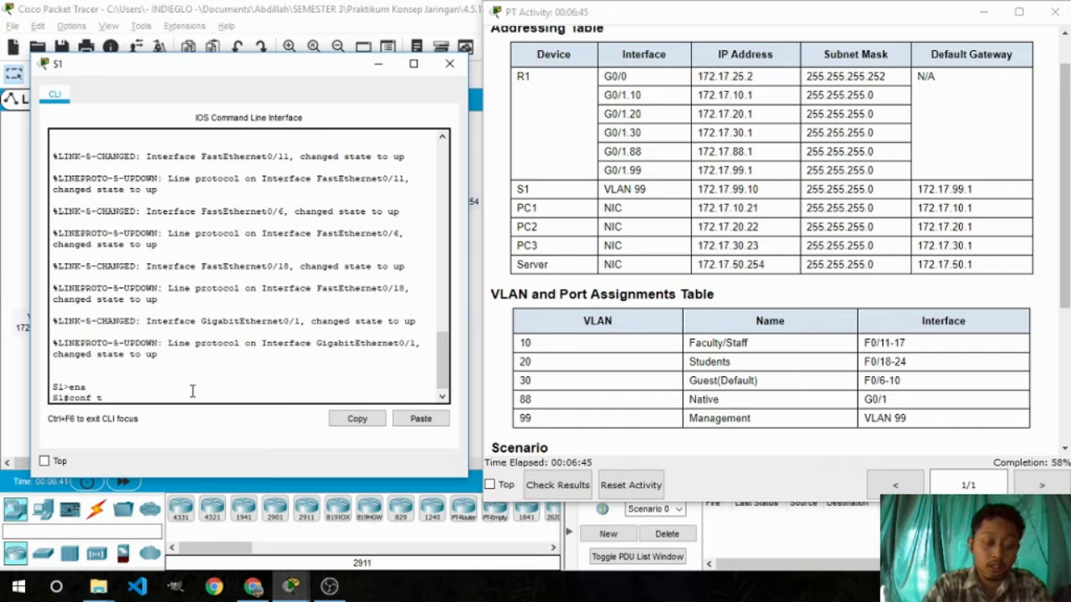
key(Return)
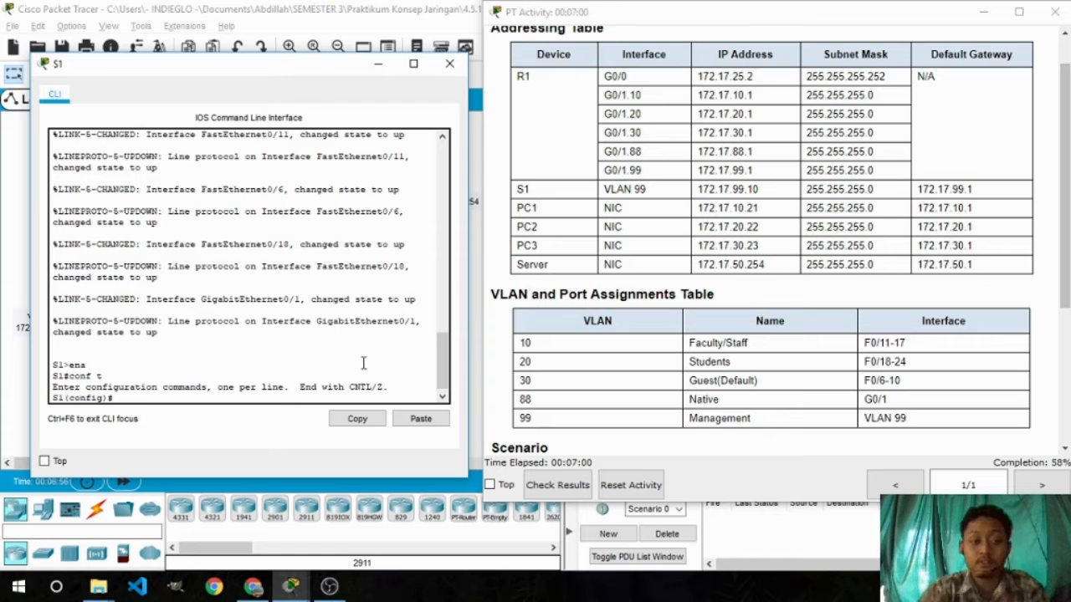
Enter interface configuration mode for VLAN 99 on S1 with interface vlan 99.
text(interf)
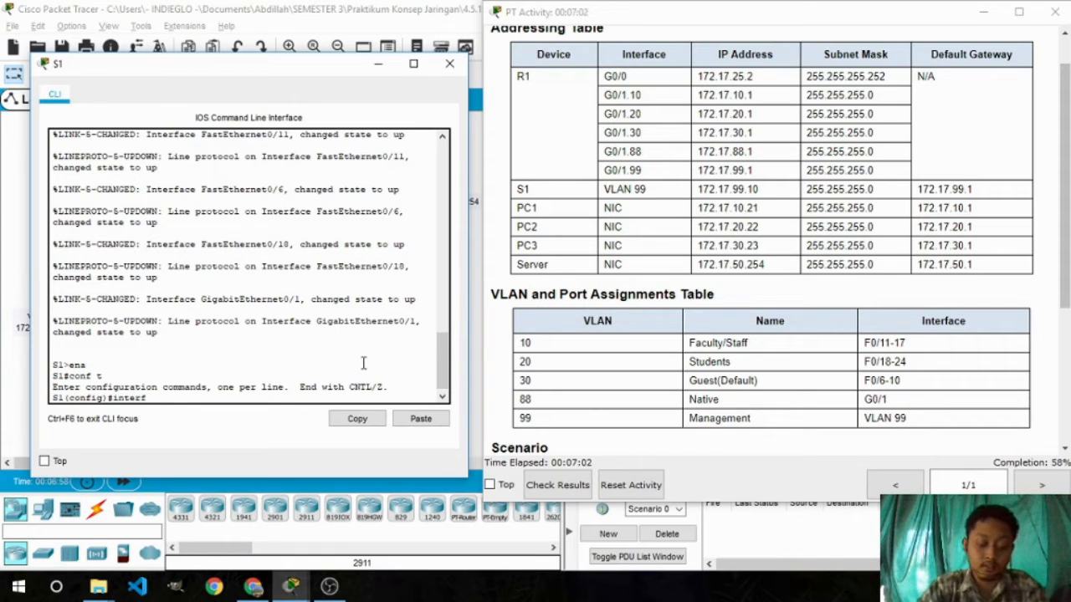
text(ace vlan)
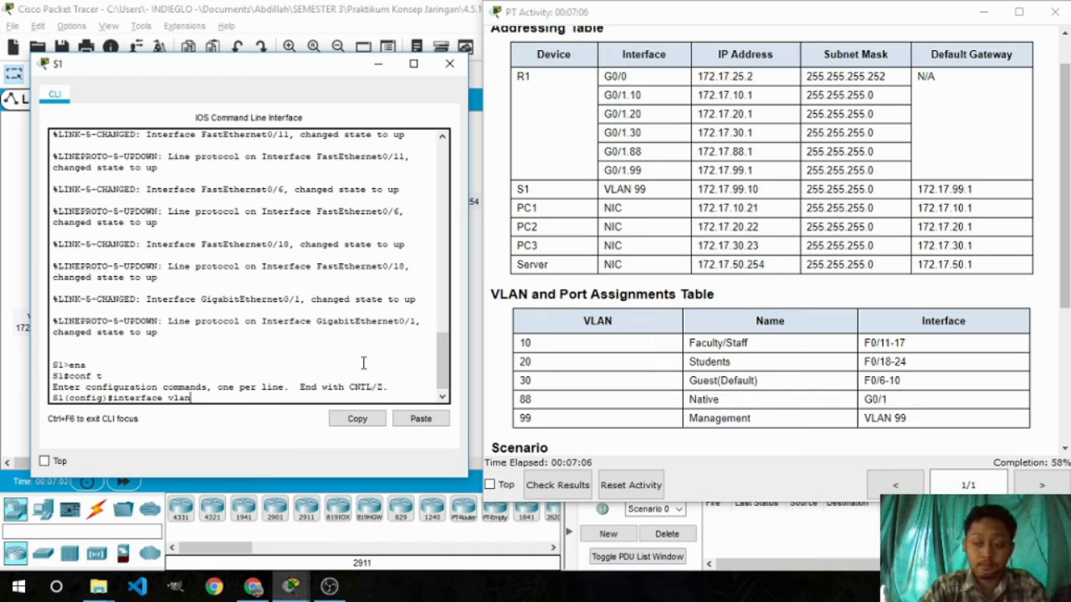
text( 99)
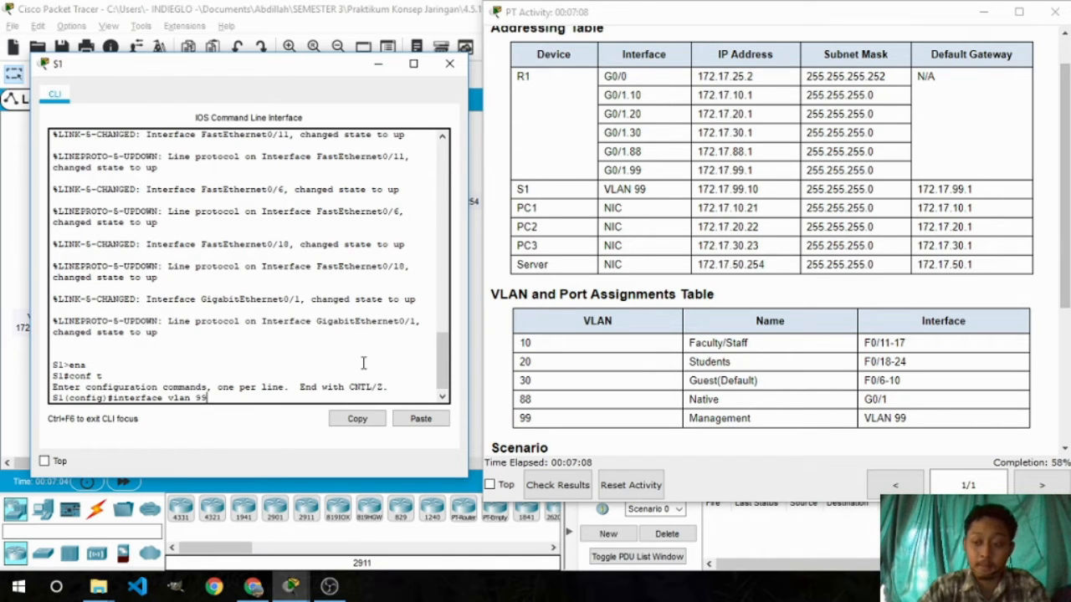
key(Return)
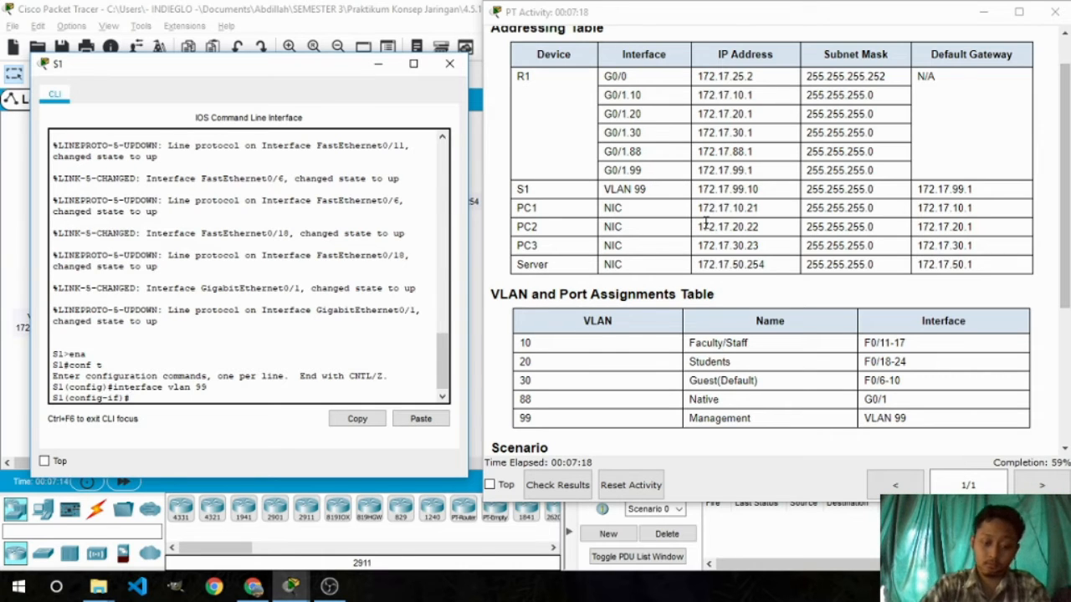
Assign IP address 172.17.99.10 with mask 255.255.255.0 to S1's VLAN 99 interface and exit to global configuration mode.
text(172.17)
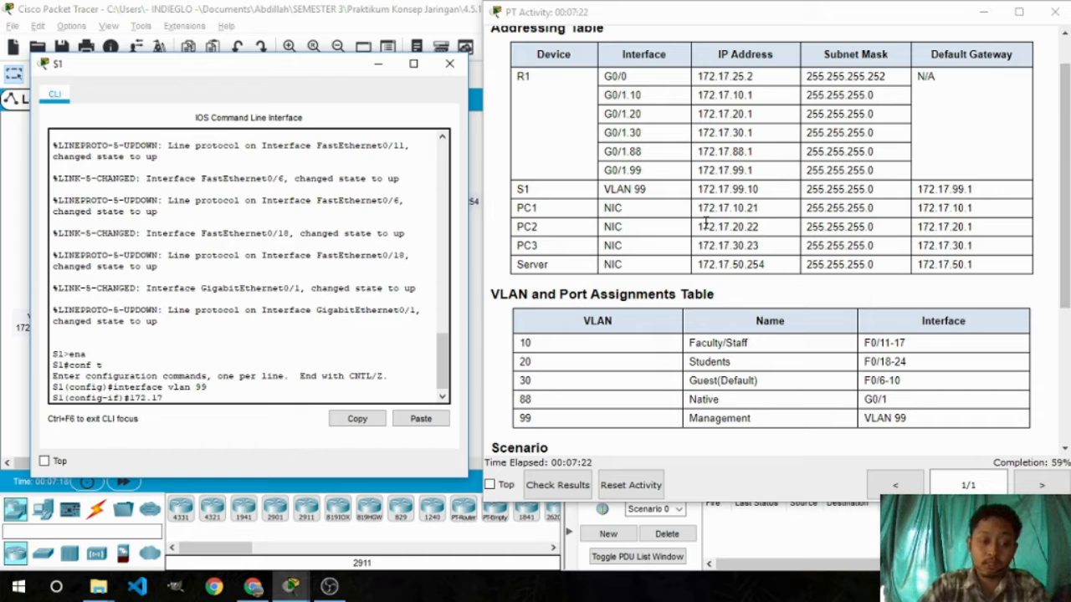
text(.99)
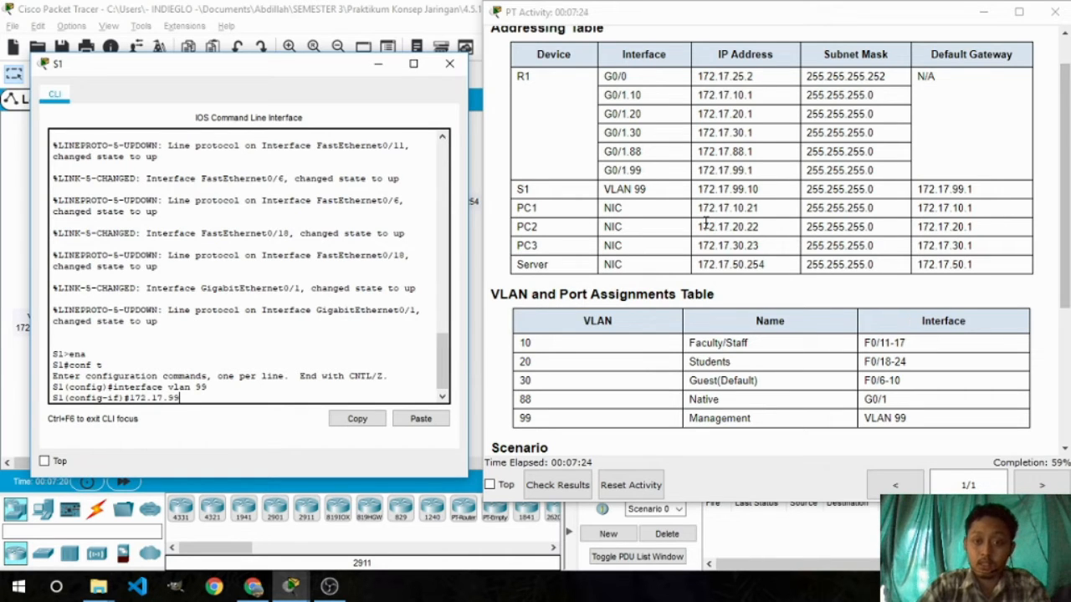
text(.10)
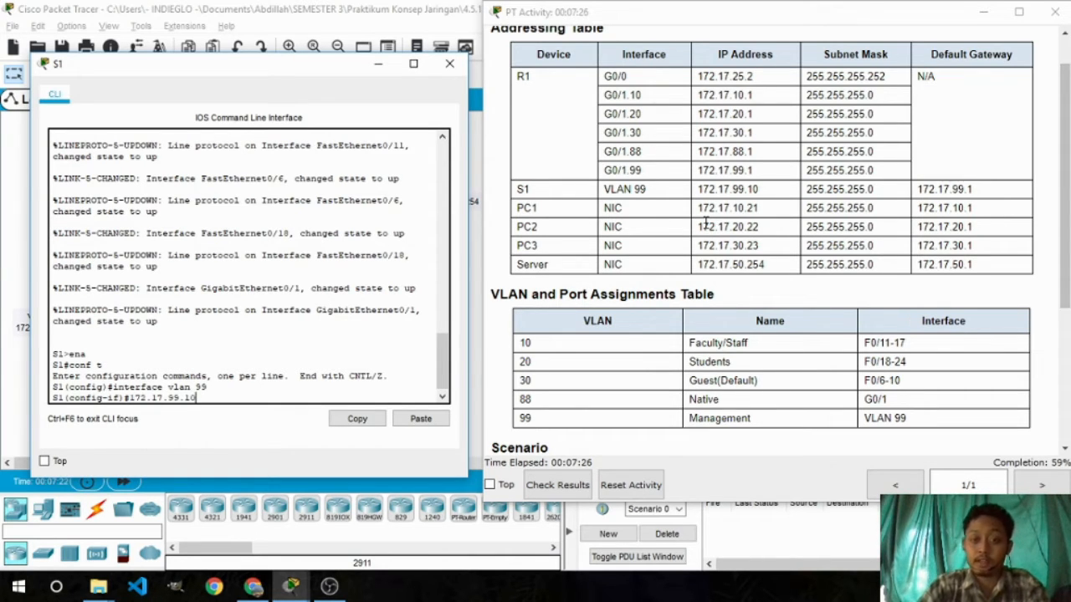
key(ctrl+a)
text(ip address)
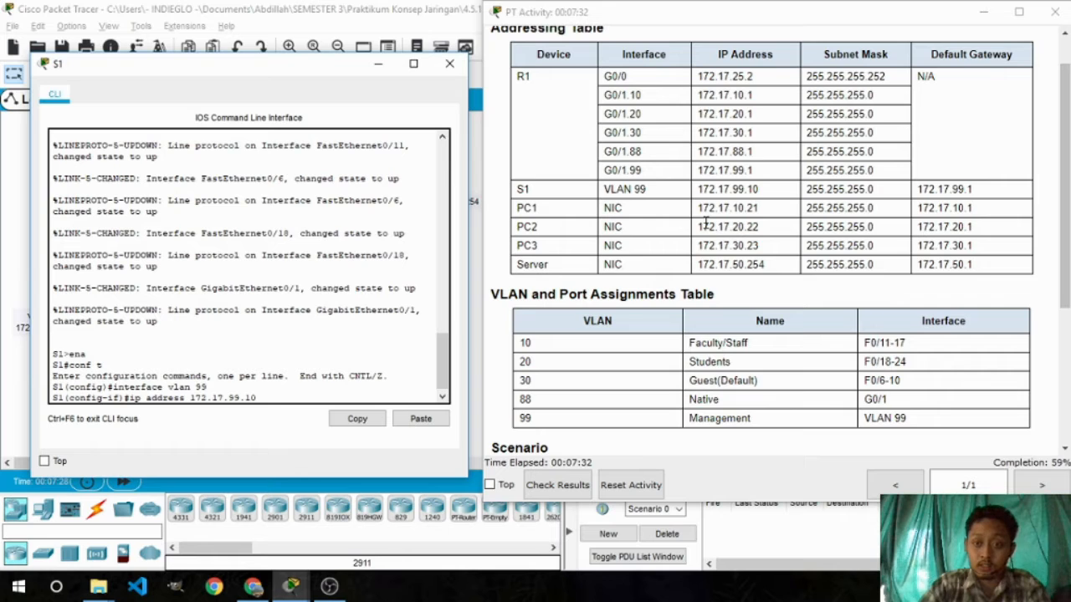
key(ctrl+e)
text(255.2555)
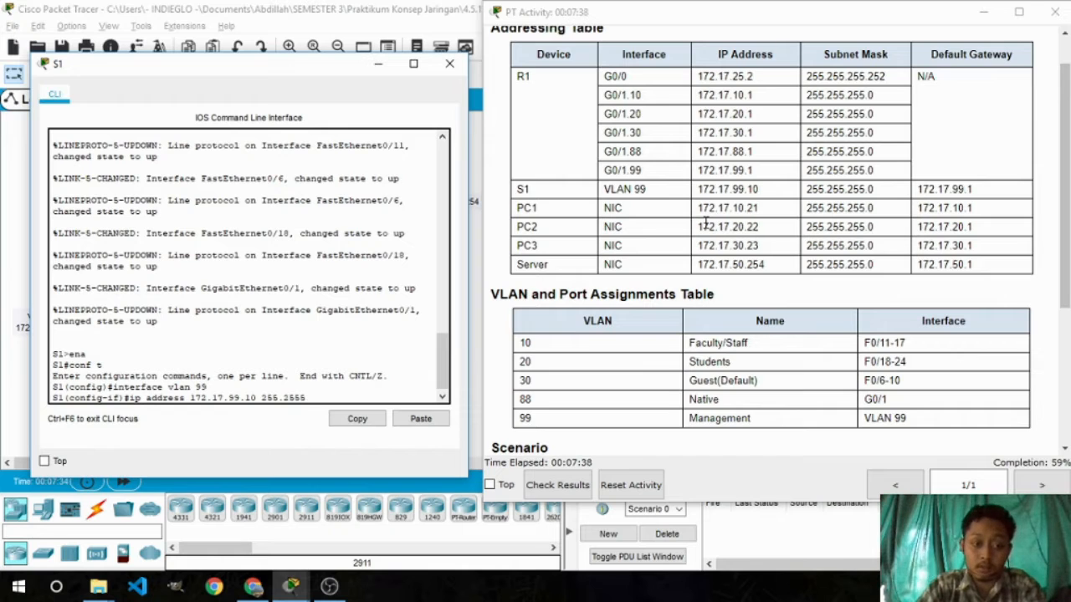
text(.255)
text(.0)
key(Return)
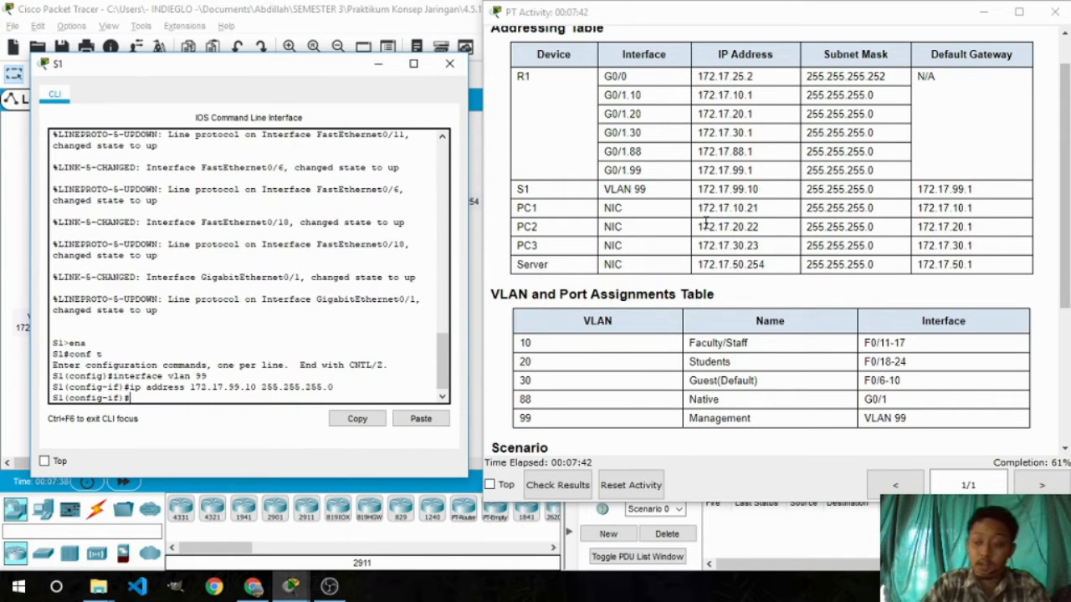
text(exit)
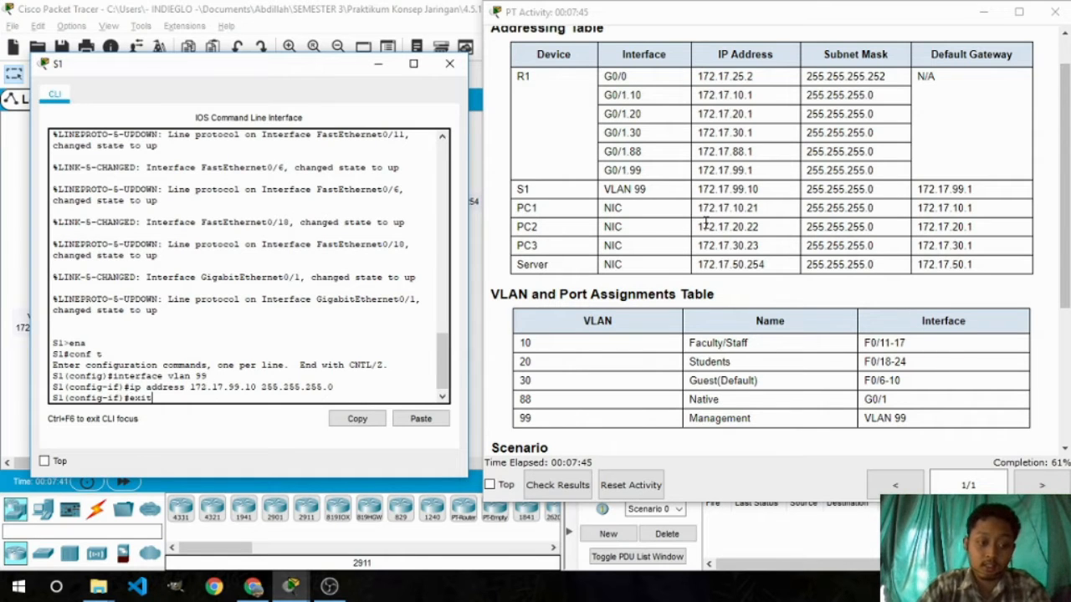
key(Return)
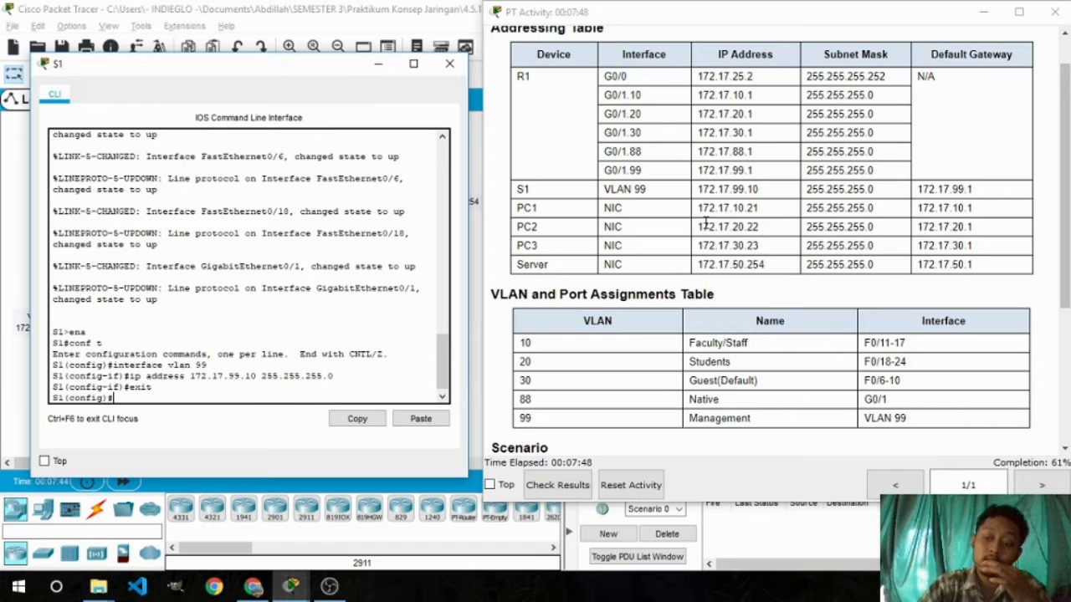
Set S1's default gateway to 172.17.99.1 with ip default-gateway in global configuration mode.
text(ip defau)
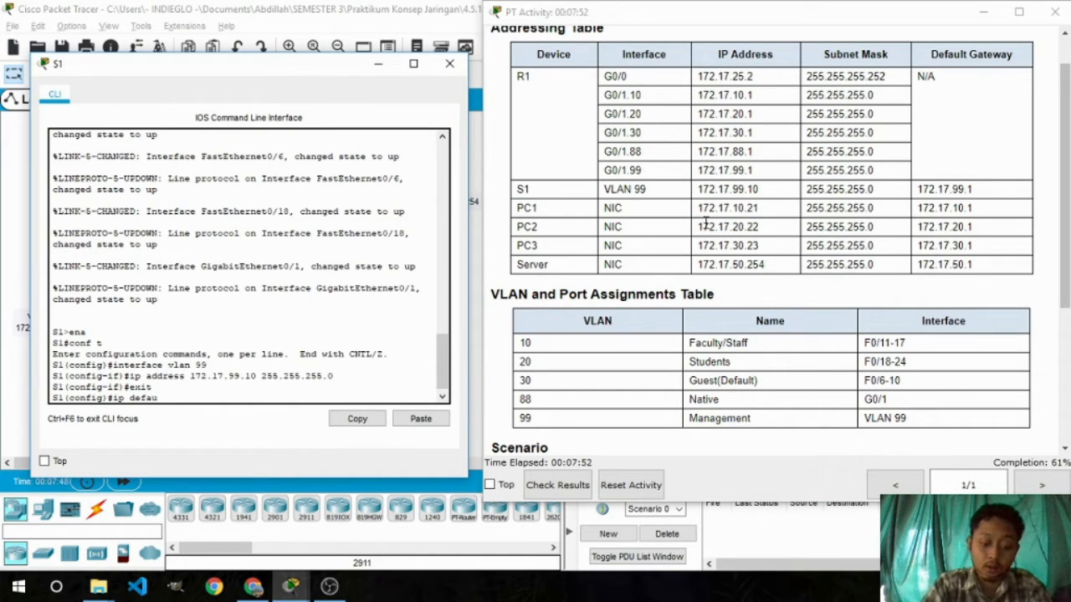
text(lt-gate)
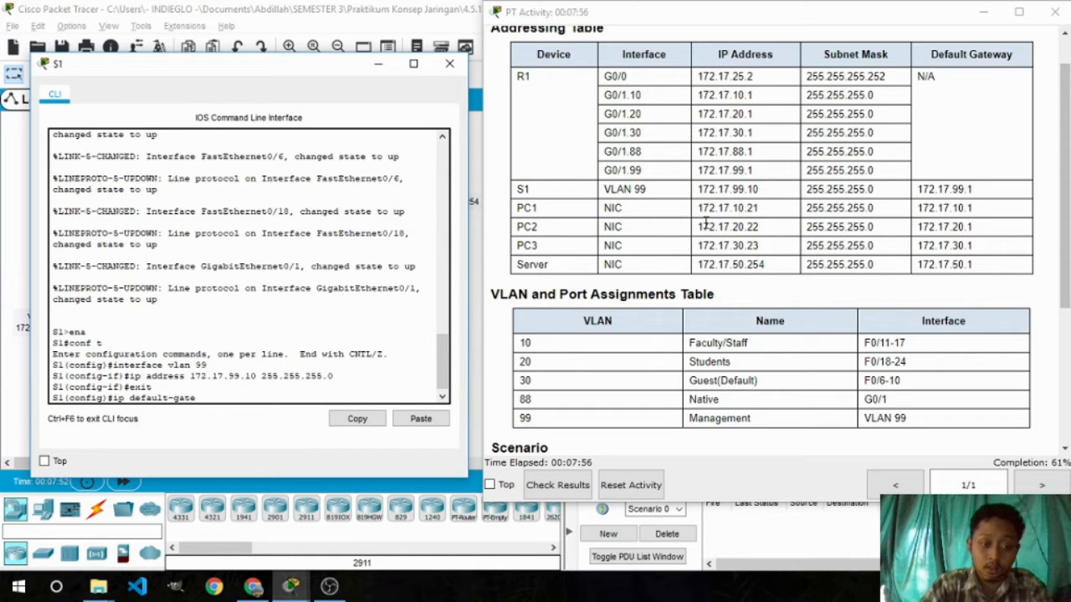
text(way)
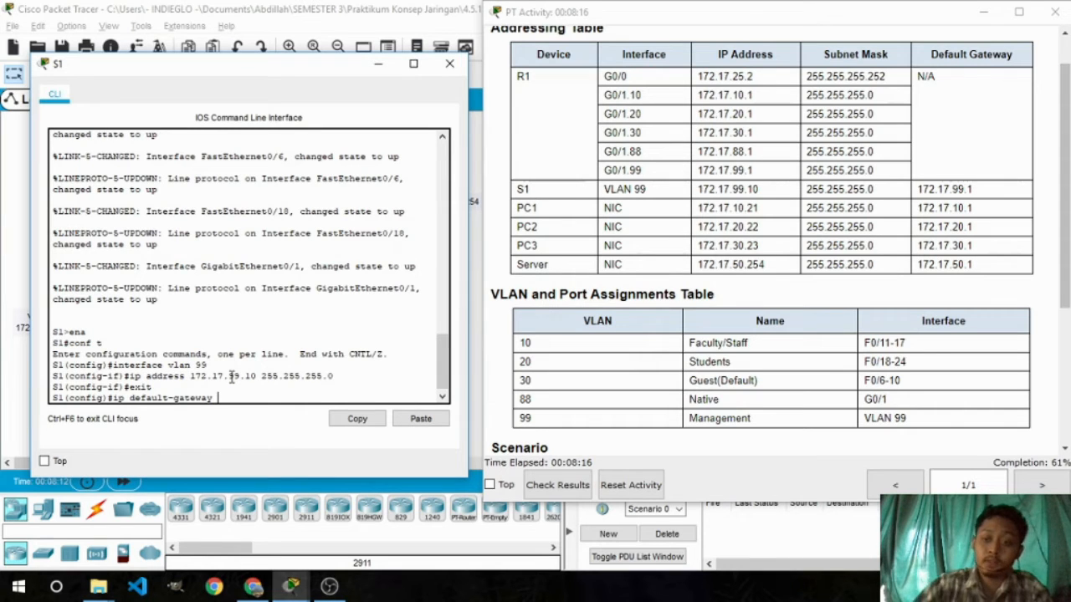
text(172.17)
text(.99.1)
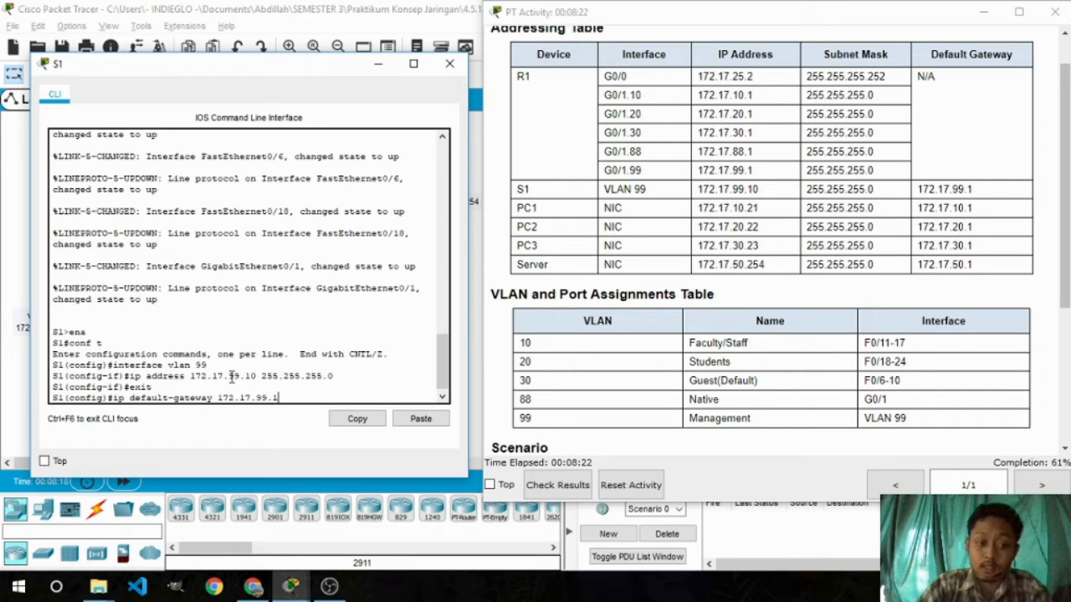
key(Return)
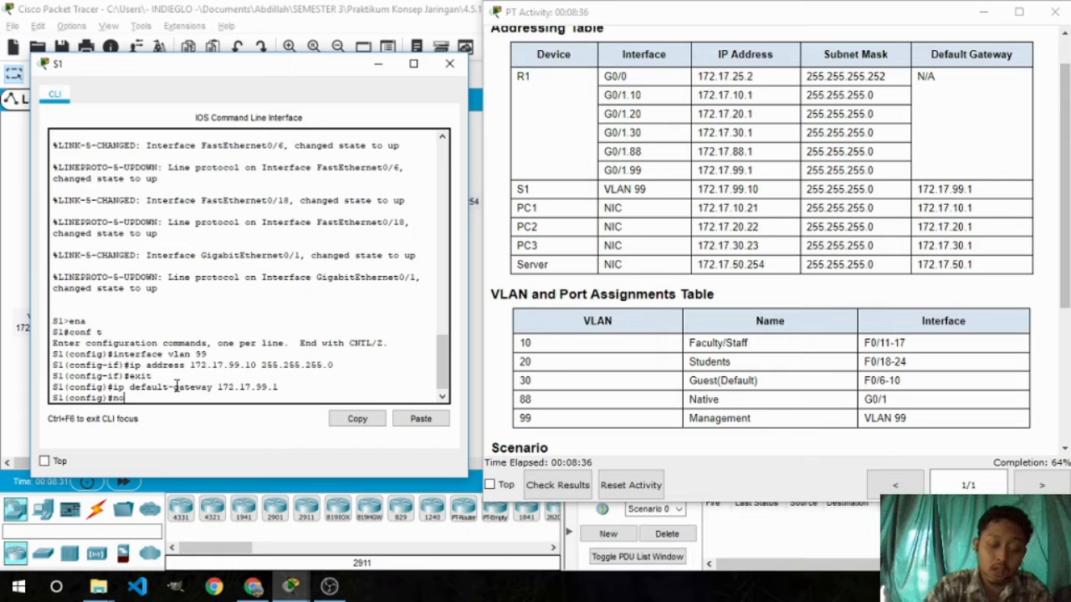
Try to run no shutdown on S1 from global configuration mode.
text(shut)
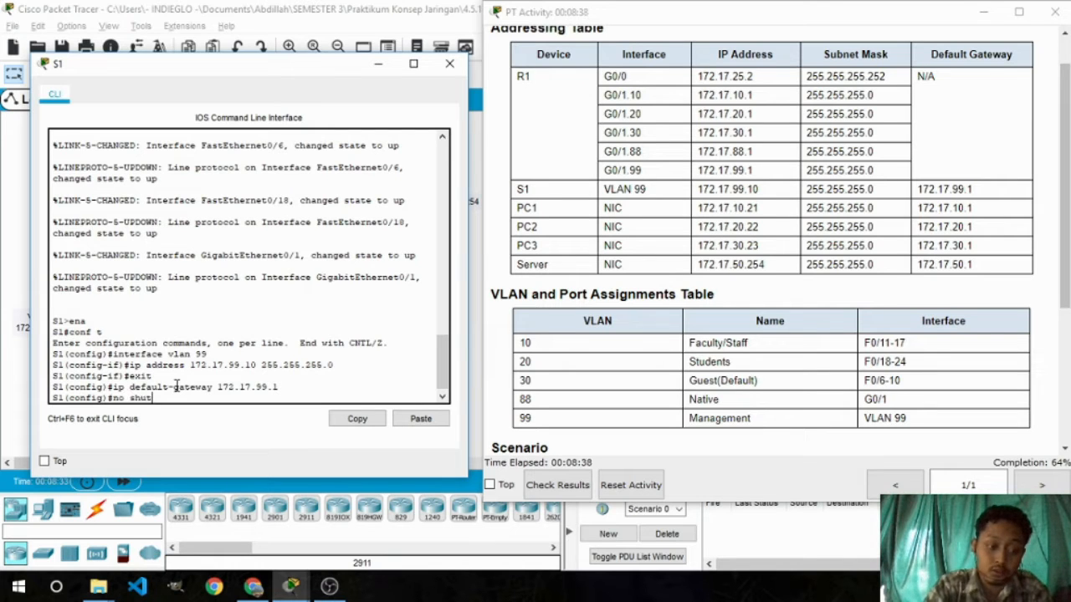
text(down)
key(Return)
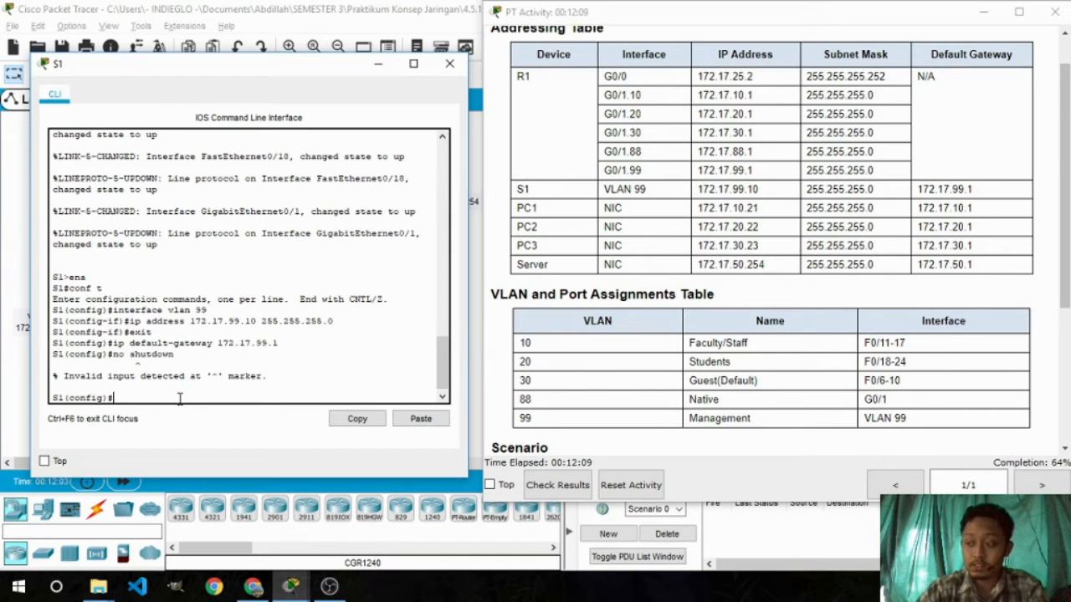
Enter S1's VLAN 99 interface with interface vlan 99 and enable it with no shutdown.
text(interva)
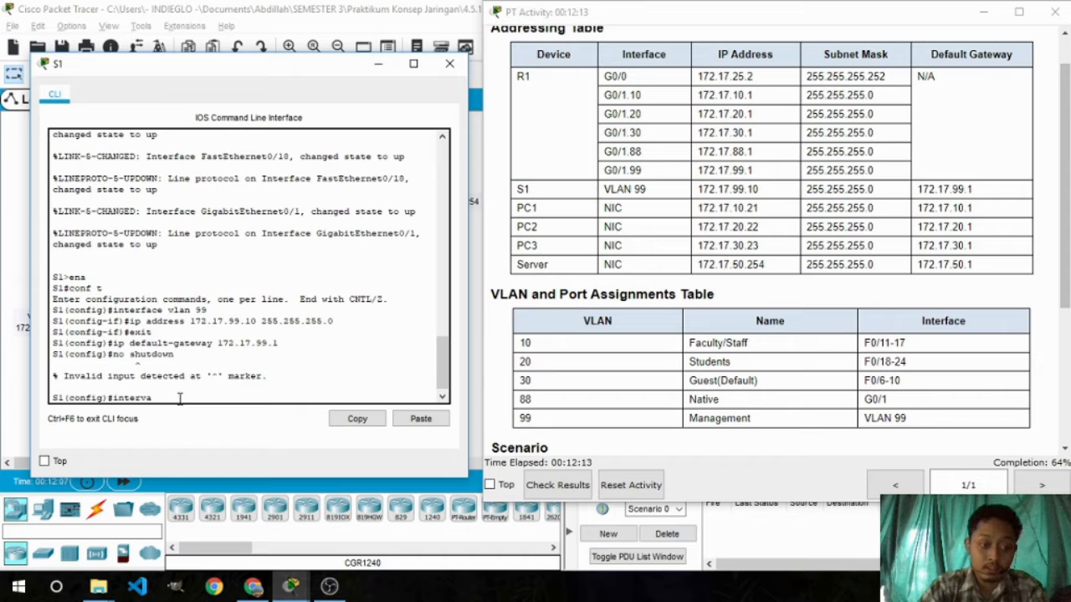
key(BackSpace)
key(BackSpace)
text(face)
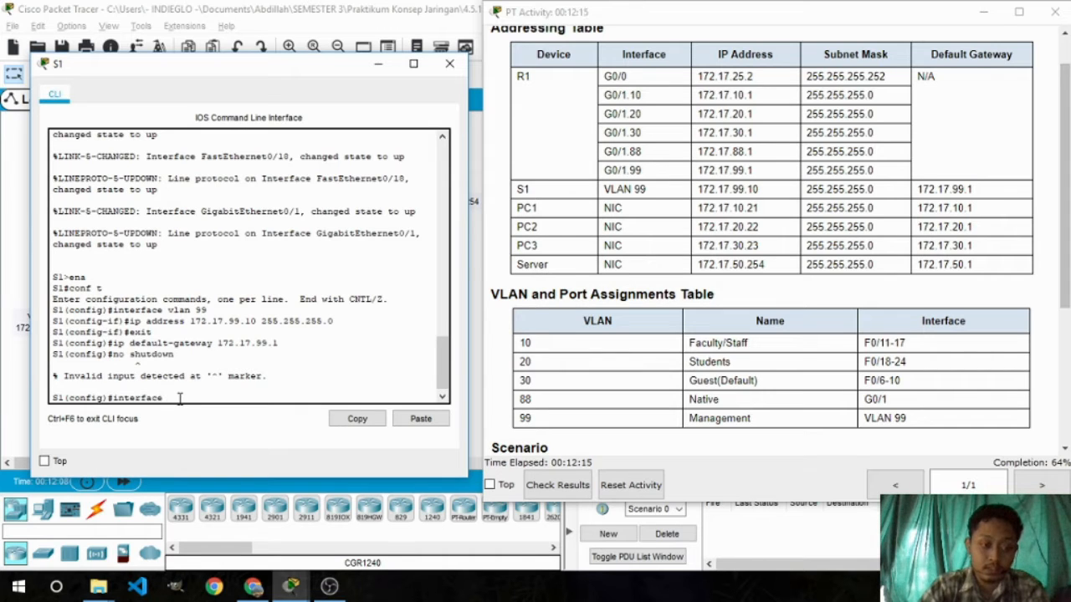
text( v)
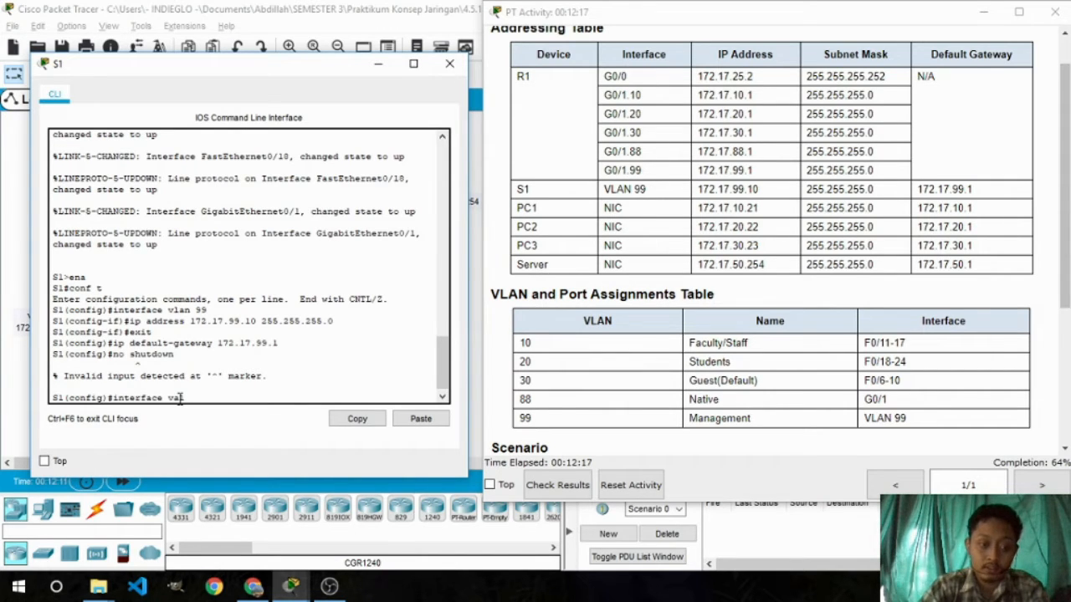
text(lan)
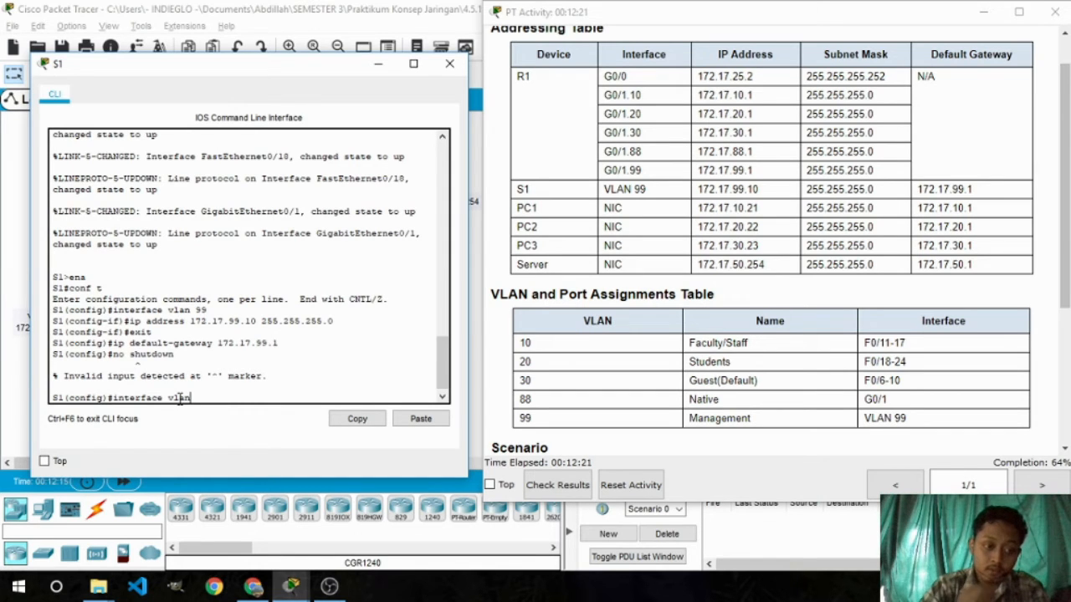
text( 99)
key(Return)
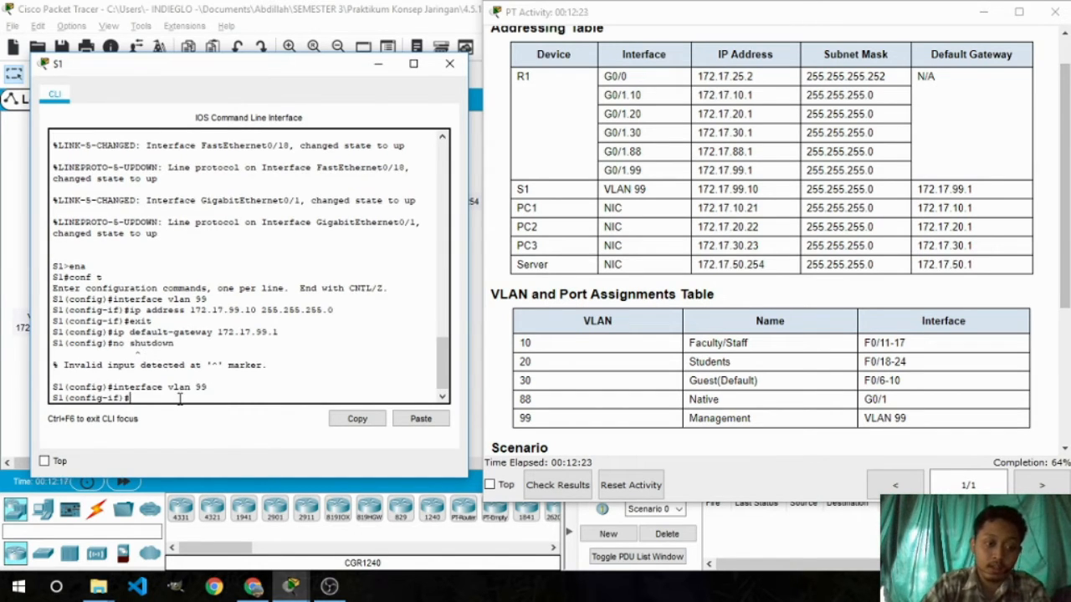
text(no shutdown)
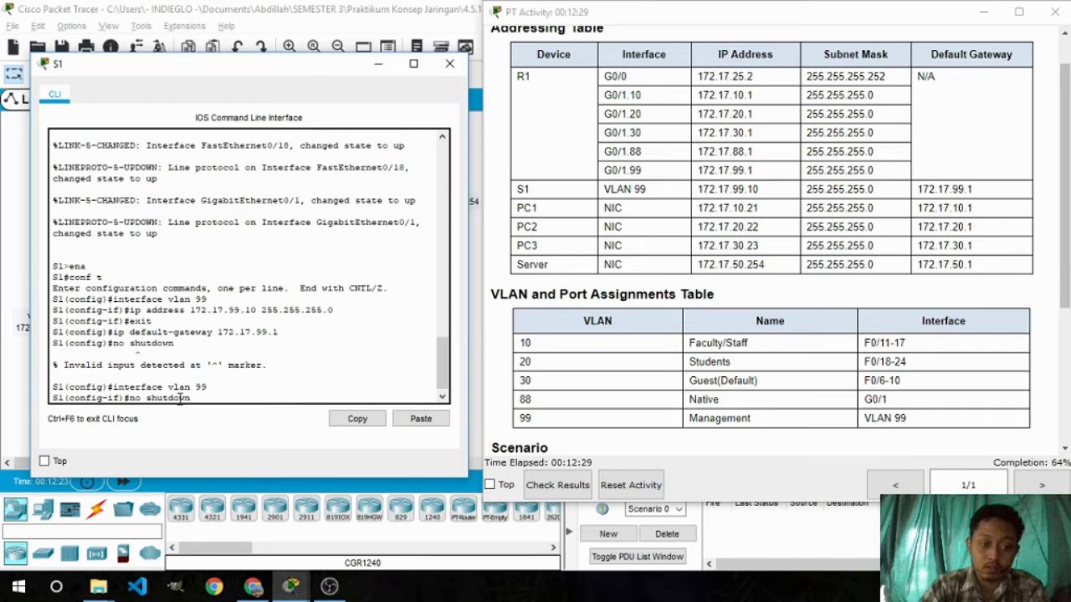
key(Return)
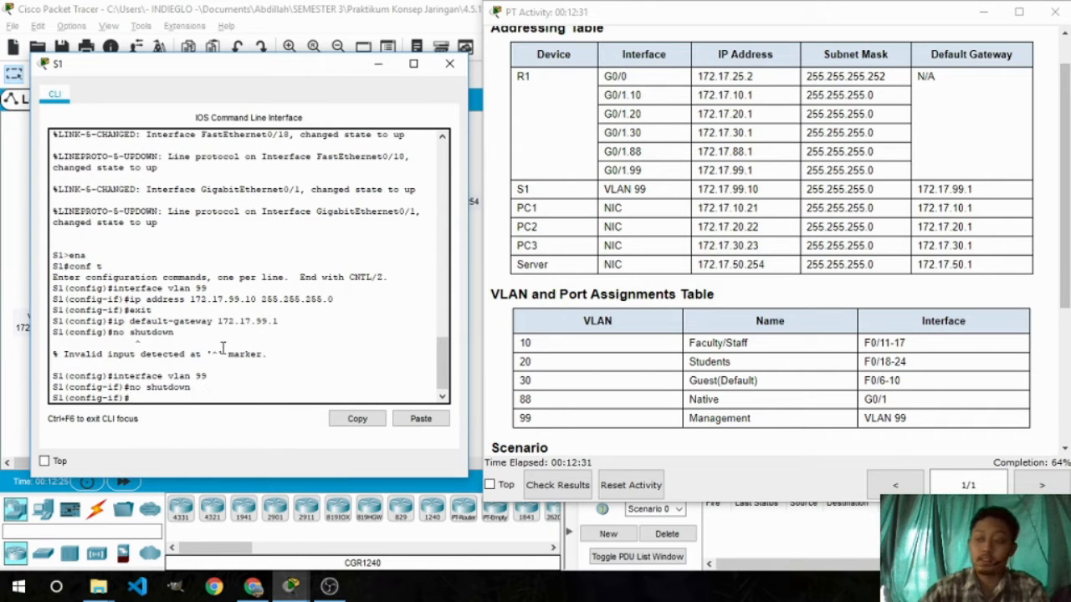
Exit S1's VLAN 99 interface configuration to global configuration mode, with the VLAN and Port Assignments Table in view.
scroll(583, 351, down, 3)
scroll(583, 350, down, 3)
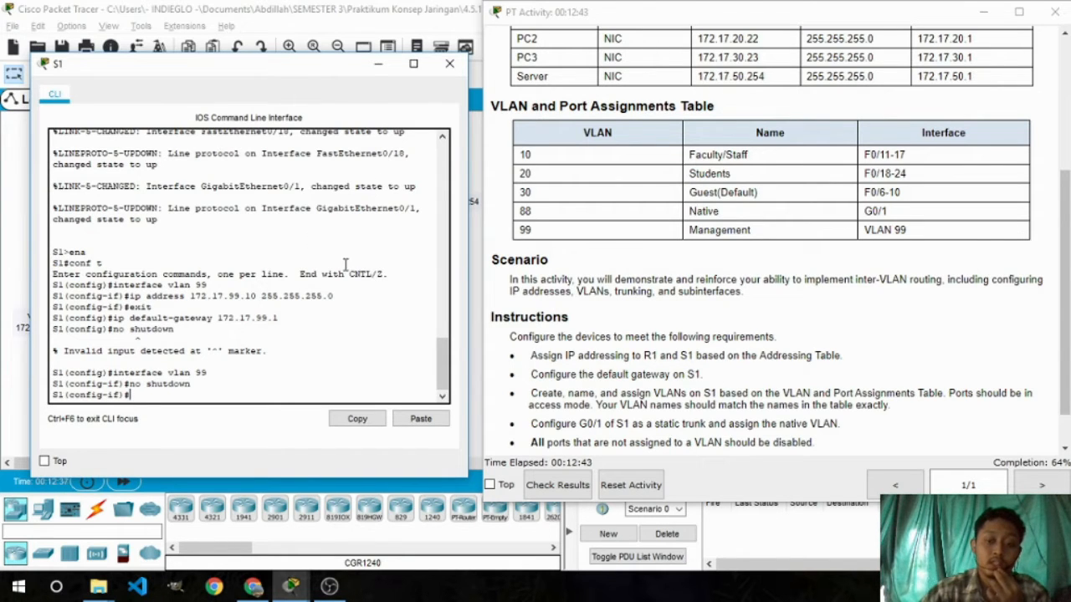
scroll(619, 351, up, 3)
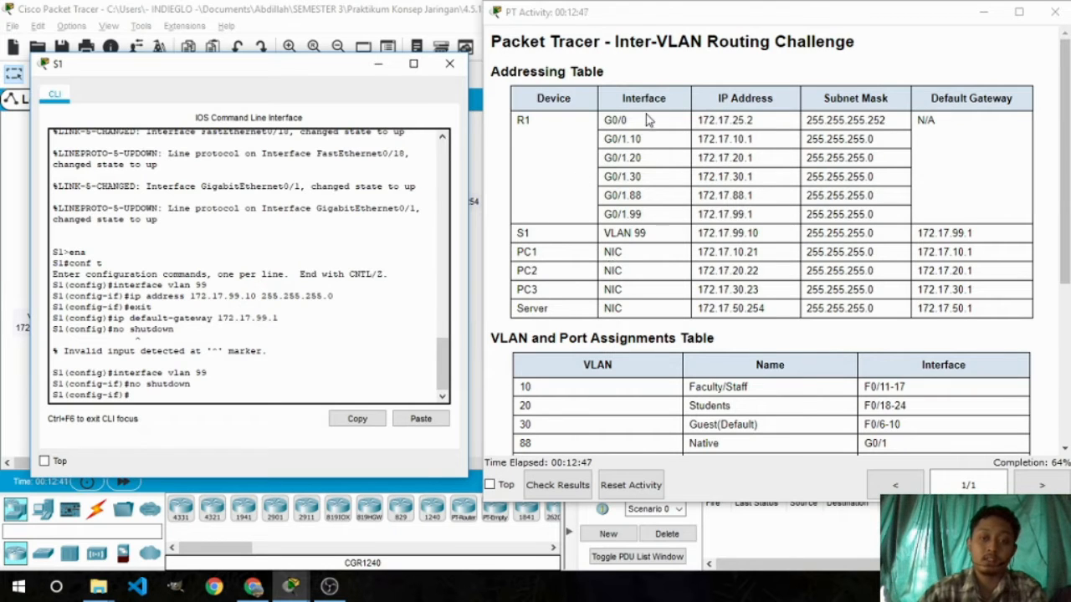
scroll(652, 313, down, 2)
scroll(652, 313, down, 1)
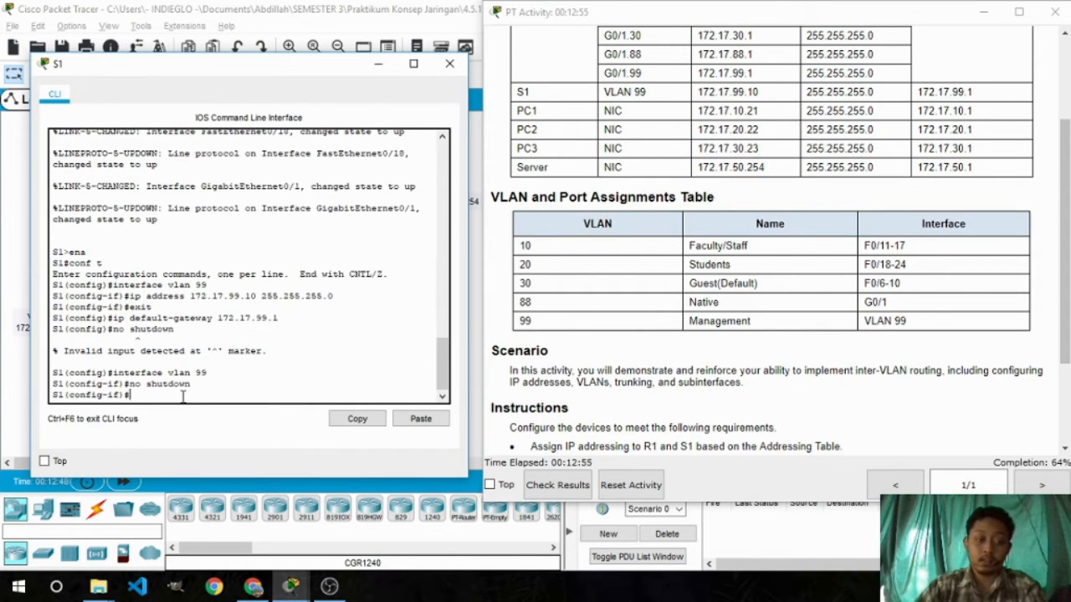
text(exit)
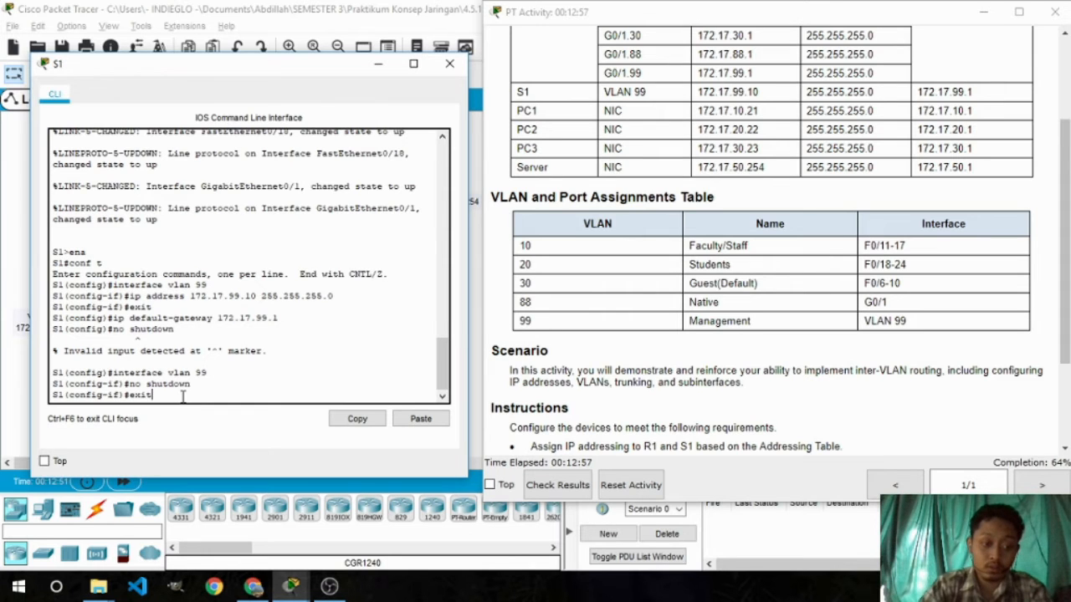
key(Return)
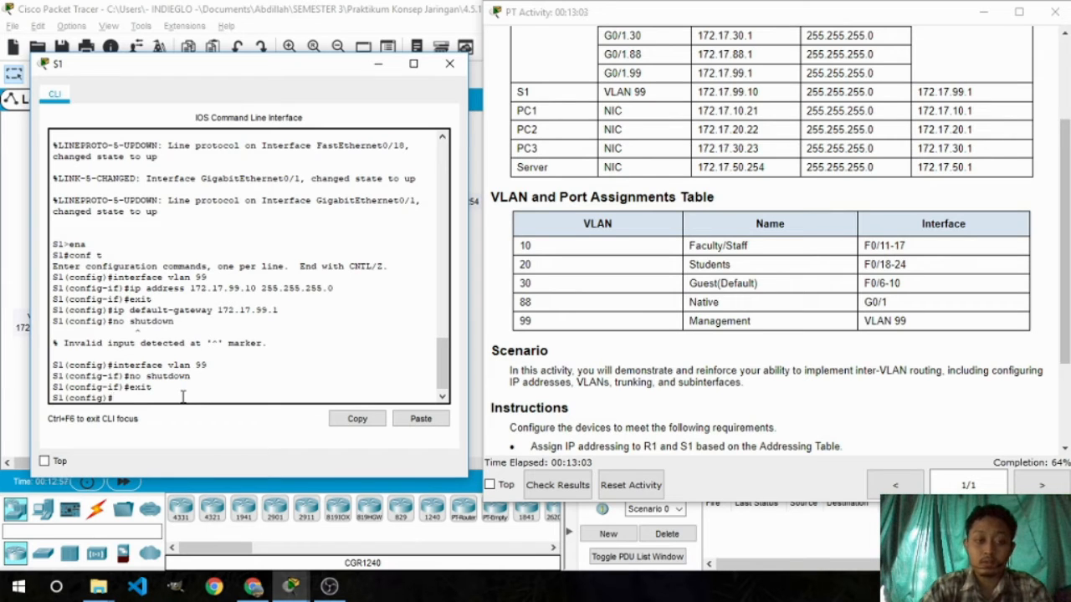
Create VLAN 10 on S1 and name it Faculty/Staff.
text(vla)
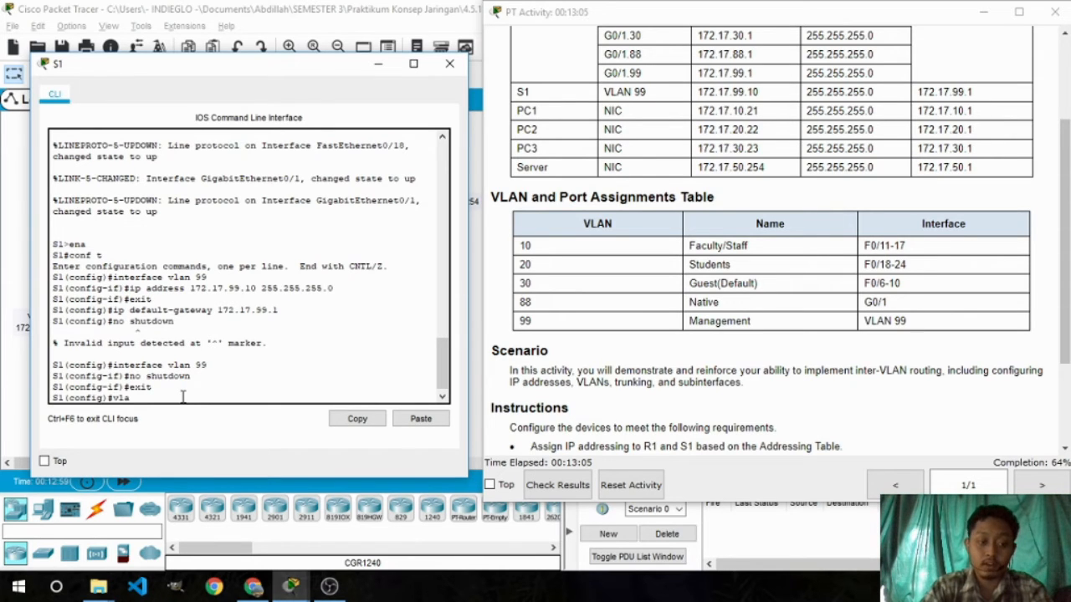
text(n 10)
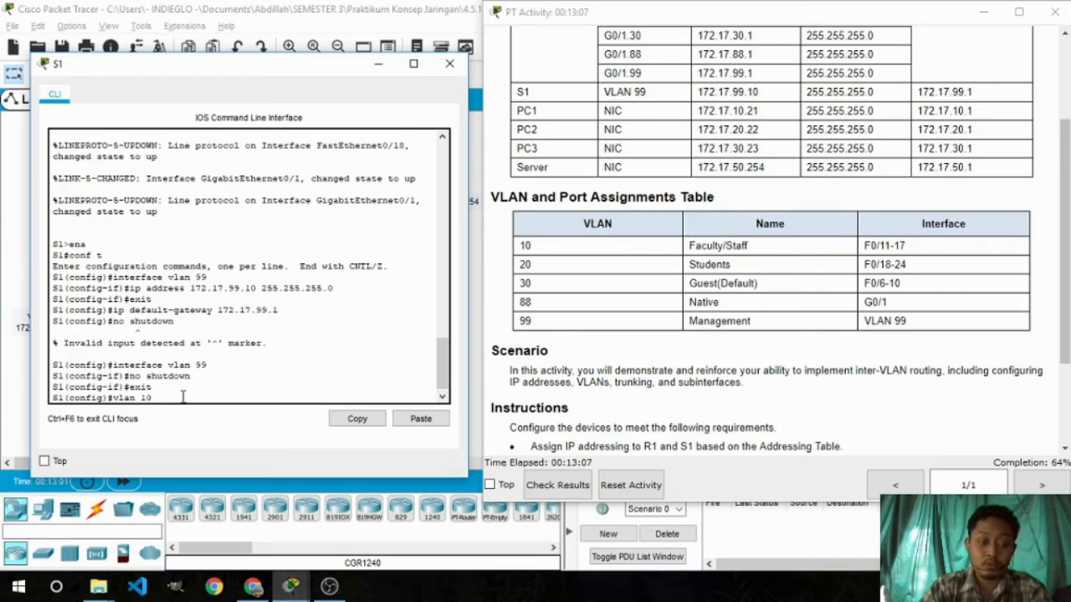
key(Return)
text(name)
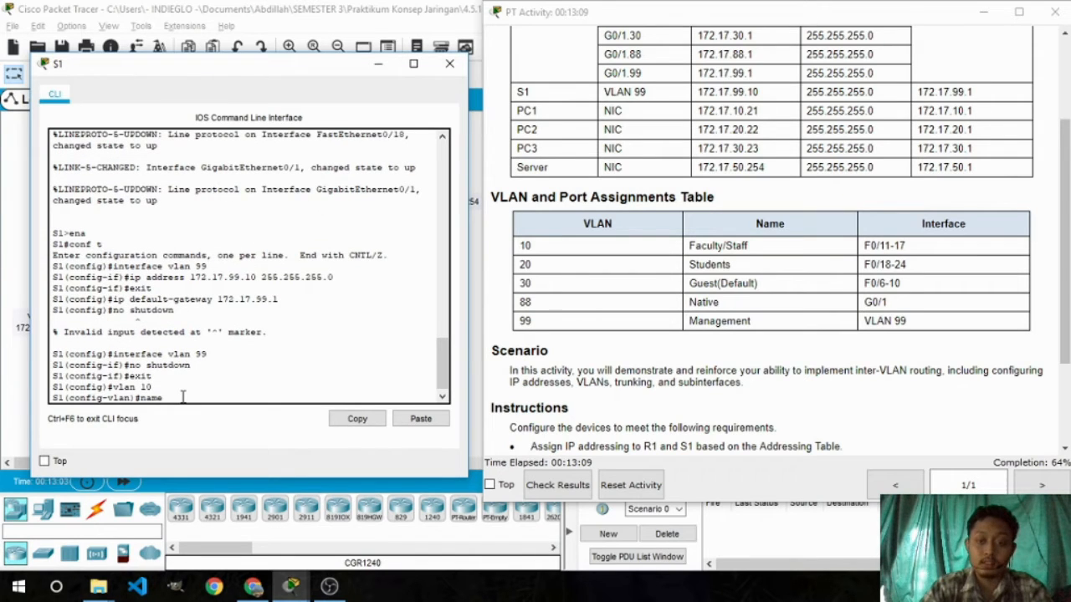
text( Faculty)
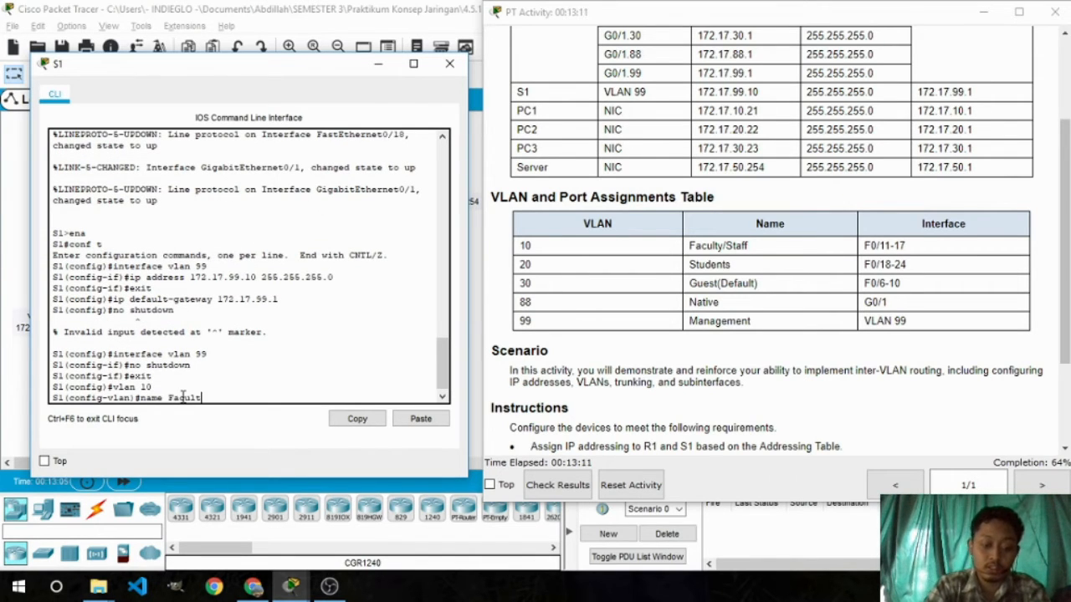
text(/S)
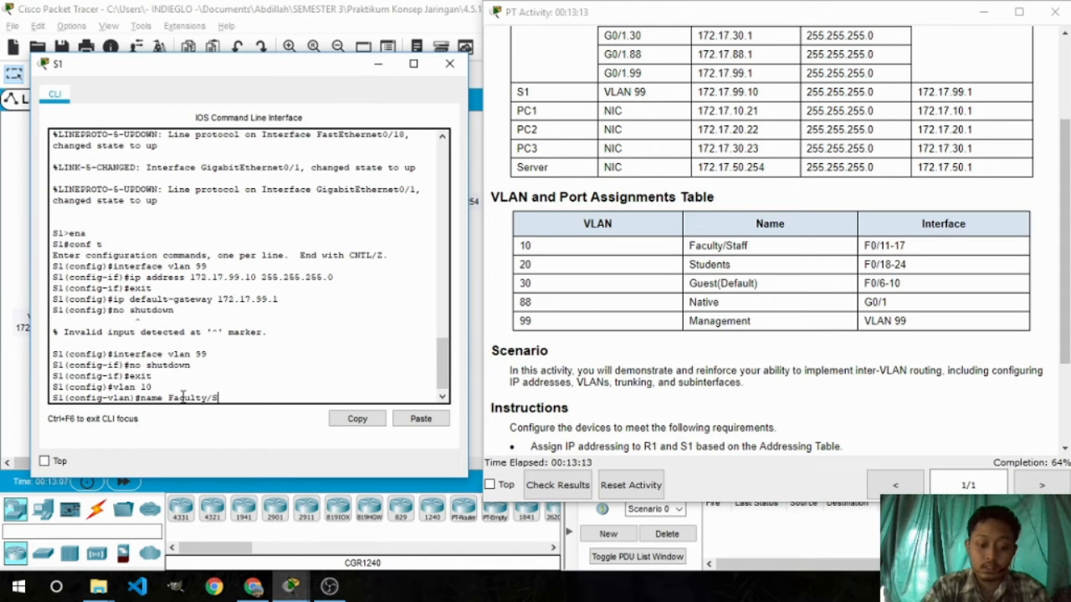
text(taff)
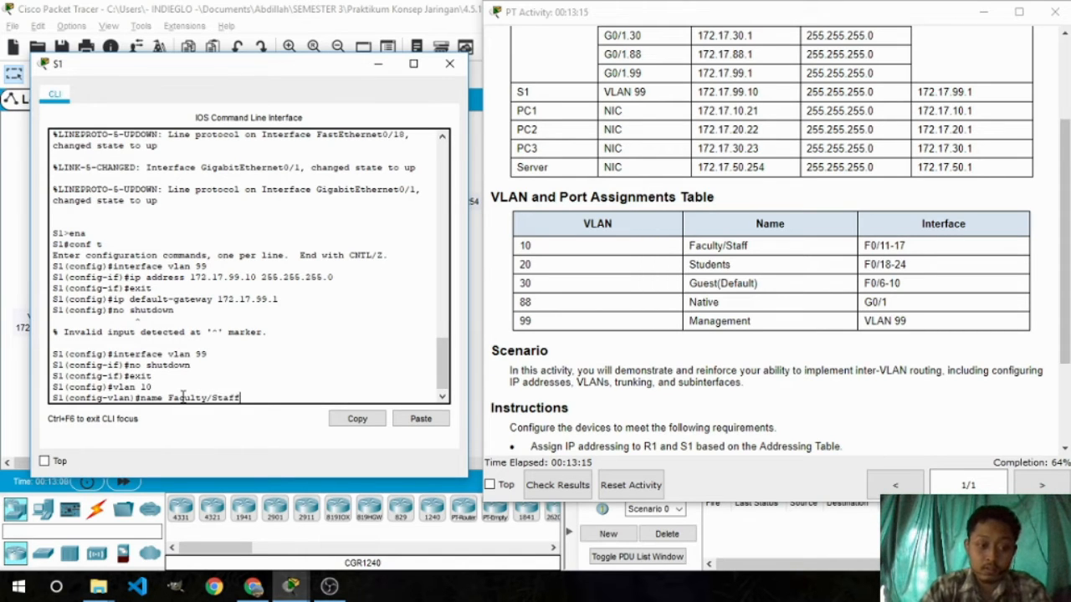
key(Return)
Create VLAN 20 on S1 and name it Students.
text(vlan)#vla)
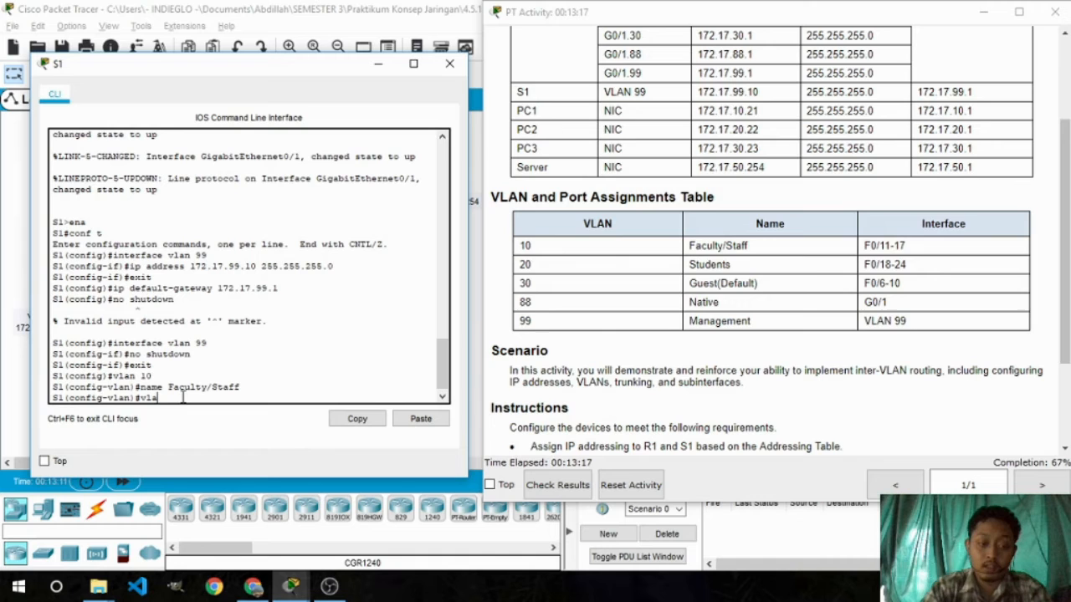
text(n 20)
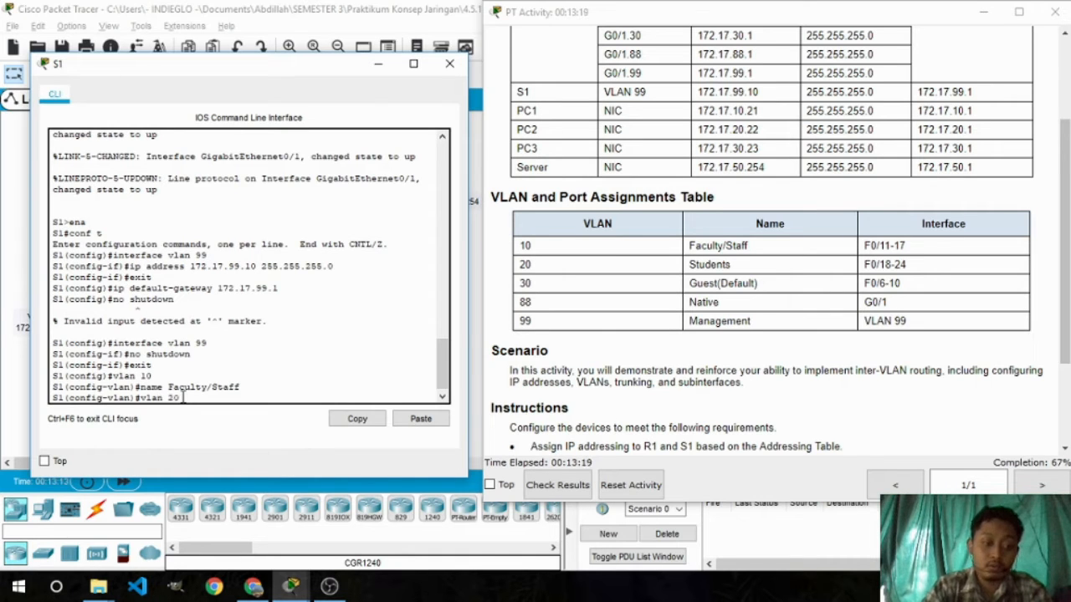
key(Return)
key(Up)
key(Up)
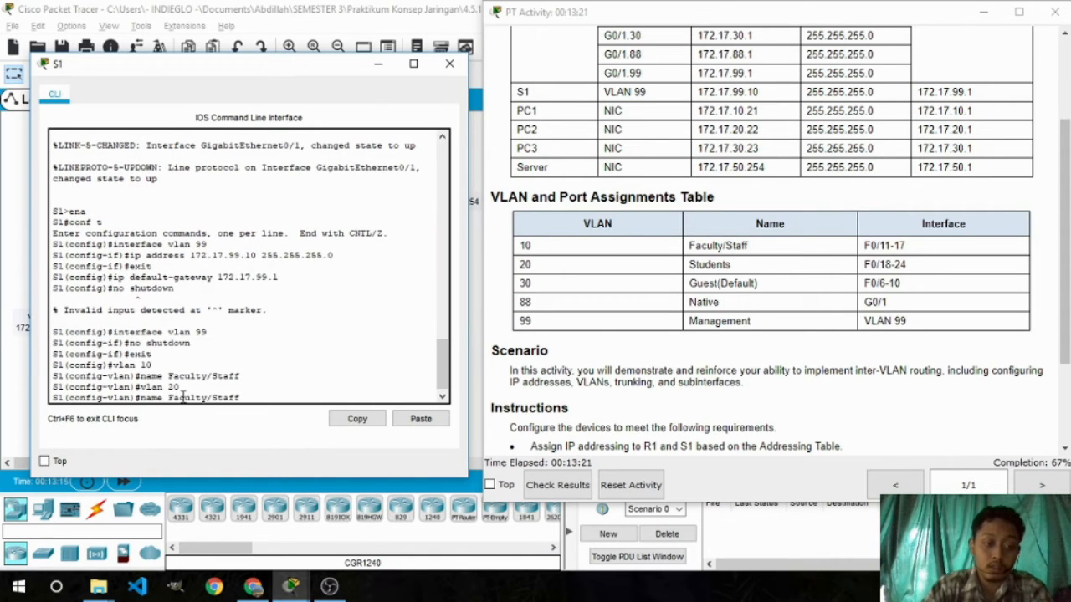
key(BackSpace)
key(BackSpace)
key(BackSpace)
key(BackSpace)
key(BackSpace)
key(BackSpace)
key(BackSpace)
key(BackSpace)
key(BackSpace)
key(BackSpace)
key(BackSpace)
key(BackSpace)
key(BackSpace)
text(S)
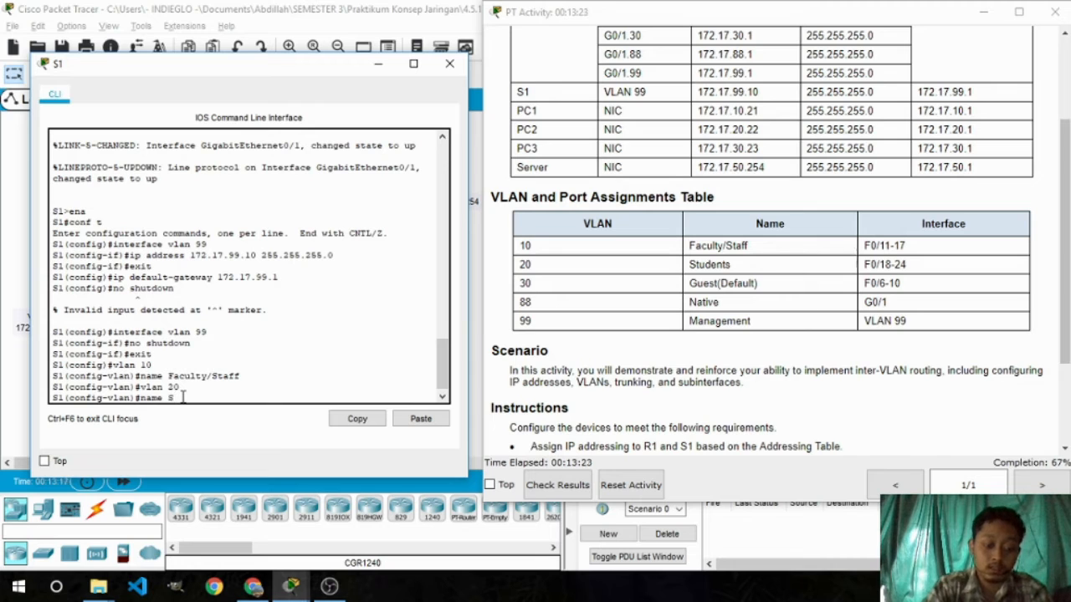
text(tudents)
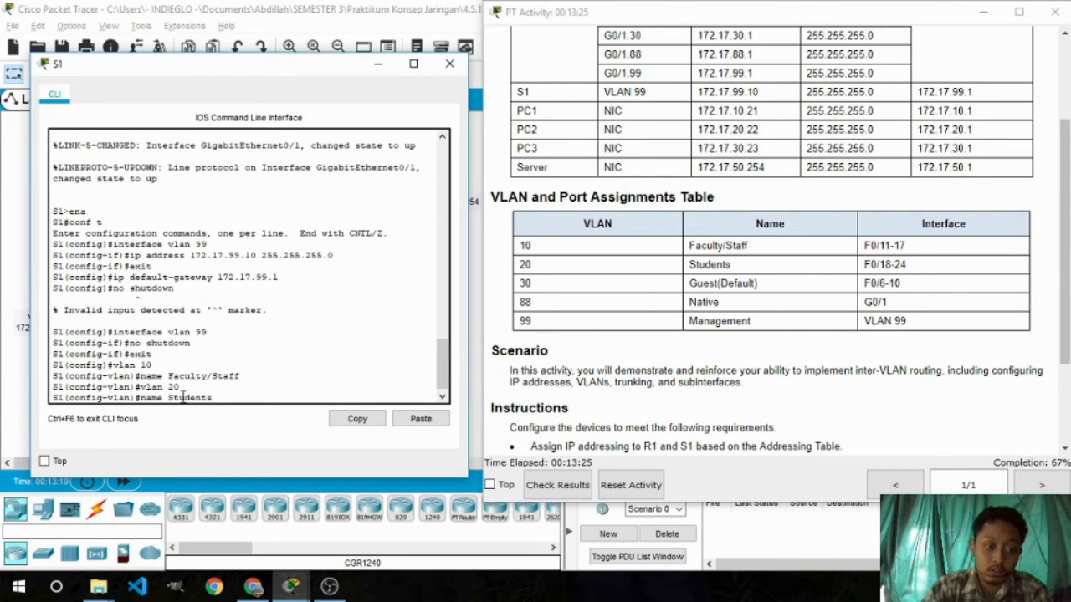
key(Return)
Create VLAN 30 on S1 and name it Guest(Default).
key(Up)
key(Up)
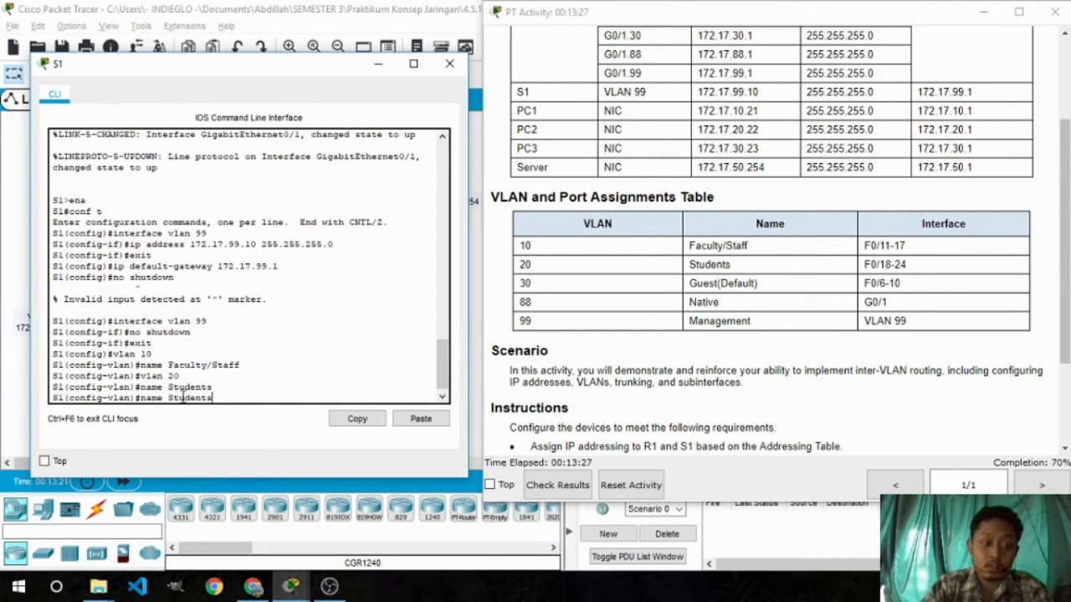
key(BackSpace)
key(BackSpace)
text(30)
key(Return)
key(Up)
key(Up)
key(BackSpace)
key(BackSpace)
key(BackSpace)
key(BackSpace)
key(BackSpace)
key(BackSpace)
key(BackSpace)
key(BackSpace)
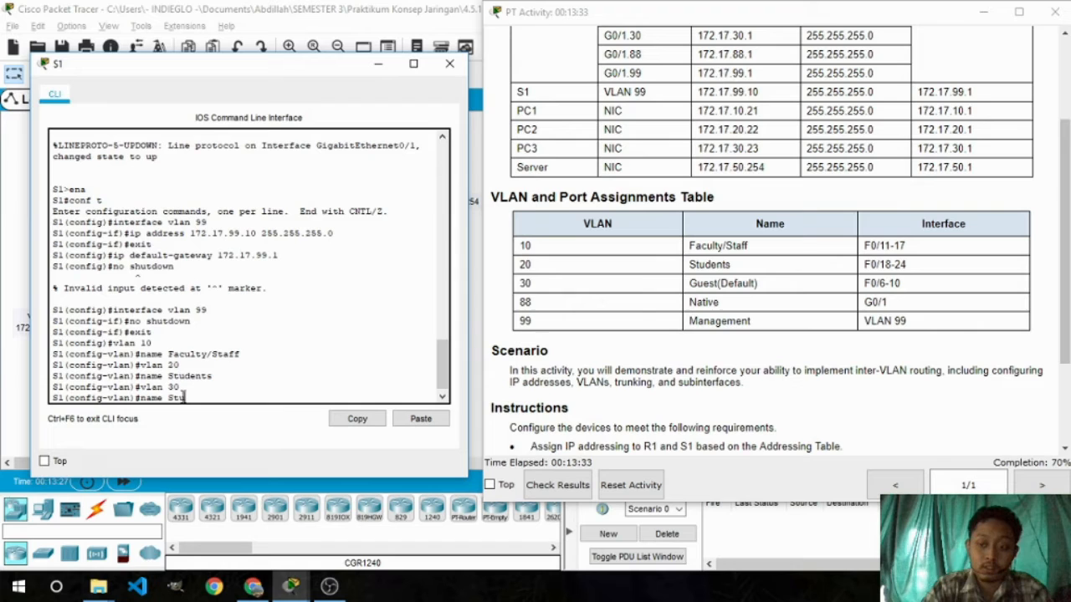
text(Gues)
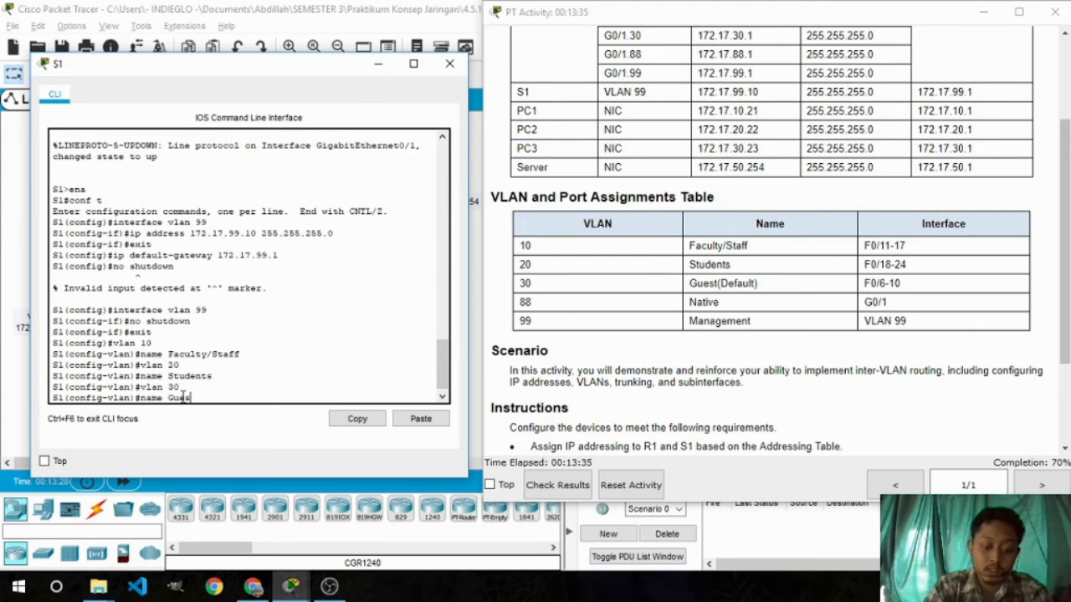
text(t()
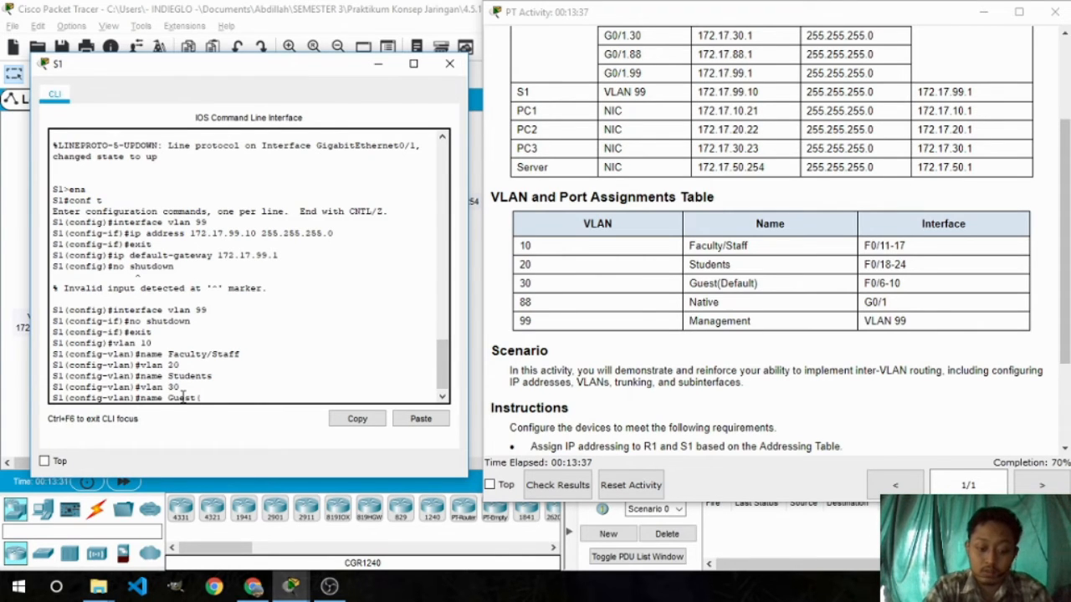
text(Defaul)
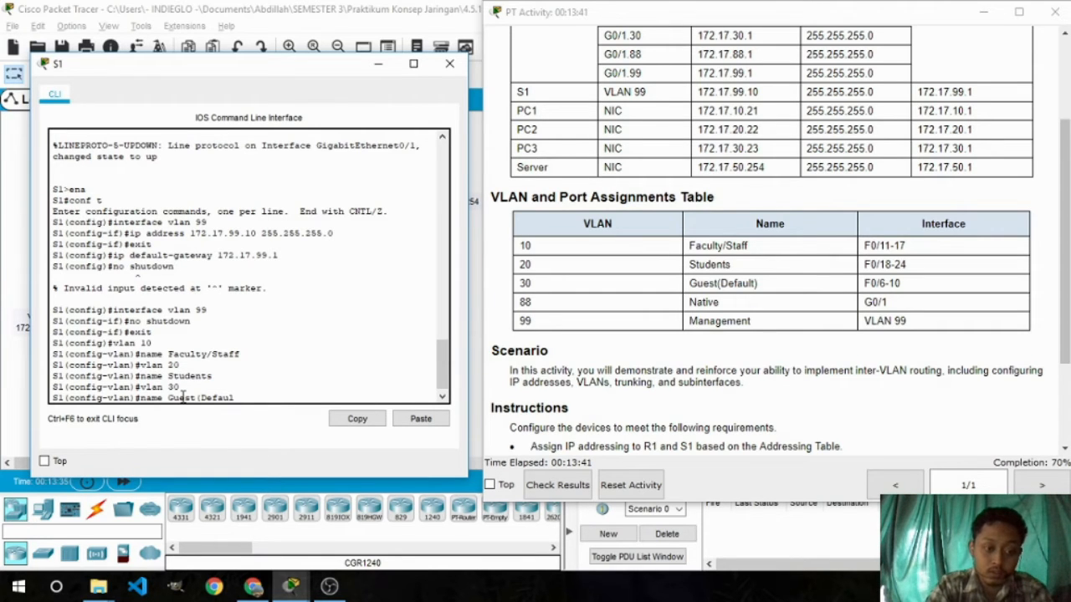
text(t))
key(Return)
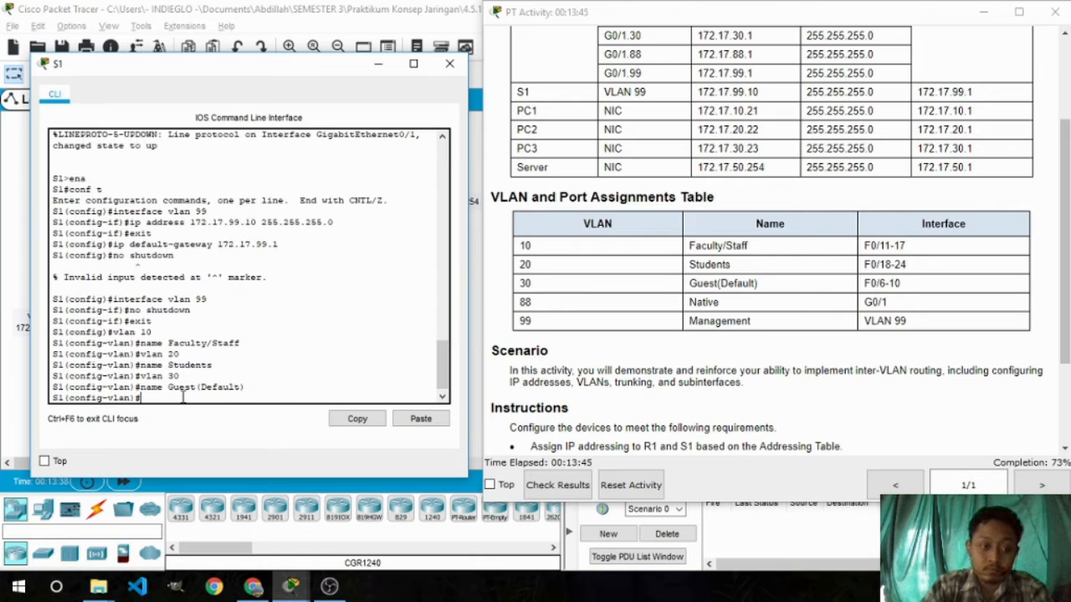
Create VLAN 88 on S1 and name it Native.
key(Up)
key(Up)
key(Up)
key(Up)
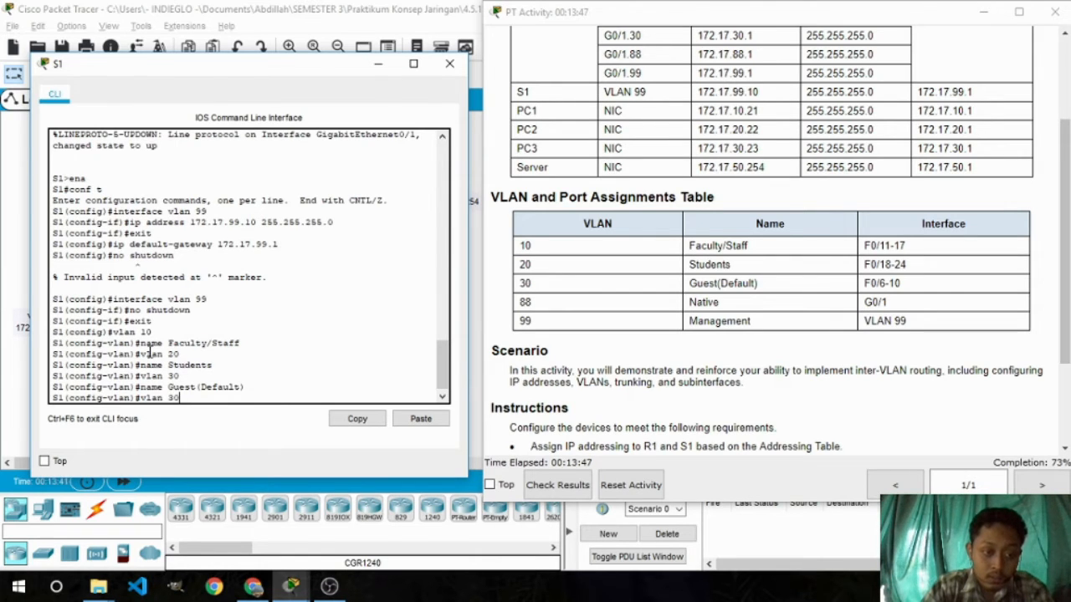
key(Down)
key(Up)
key(Up)
key(Down)
key(BackSpace)
key(BackSpace)
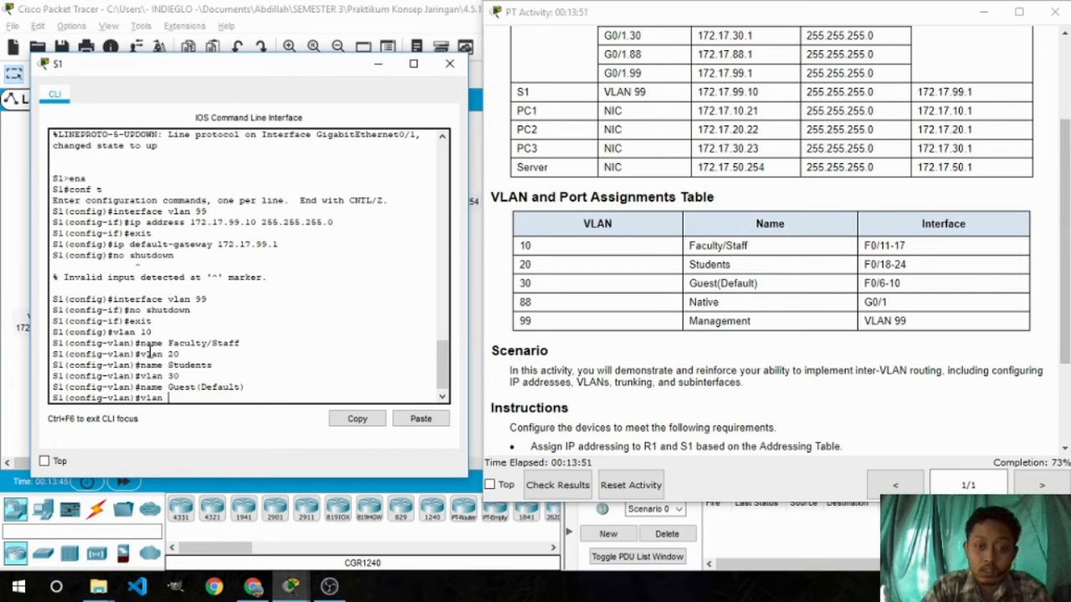
text(88)
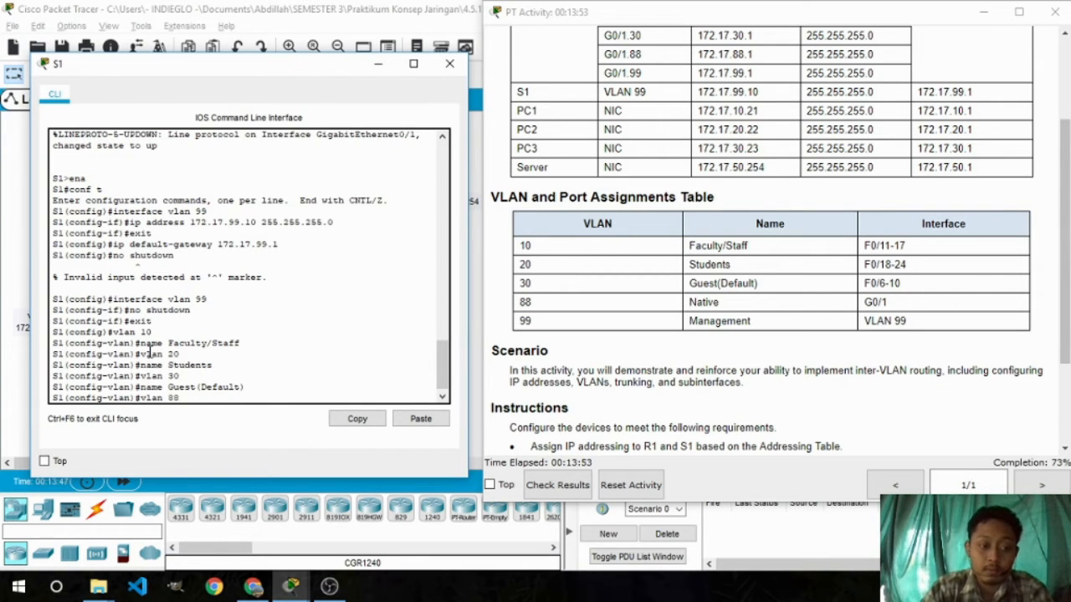
key(Return)
key(Up)
key(Up)
key(BackSpace)
key(BackSpace)
key(BackSpace)
key(BackSpace)
key(BackSpace)
key(BackSpace)
key(BackSpace)
key(BackSpace)
key(BackSpace)
key(BackSpace)
key(BackSpace)
key(BackSpace)
key(BackSpace)
key(BackSpace)
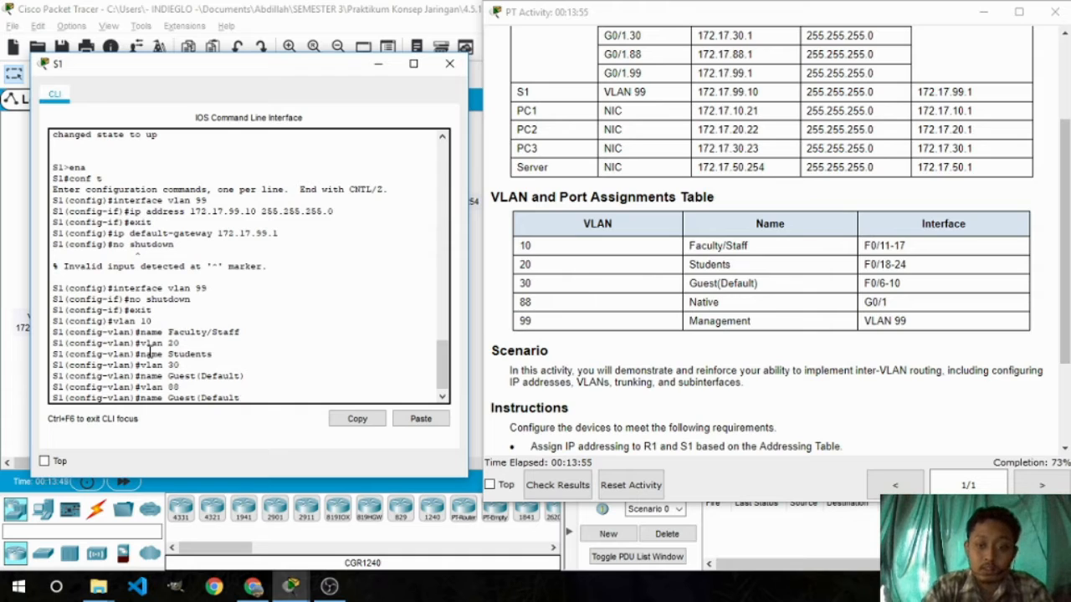
text(Native)
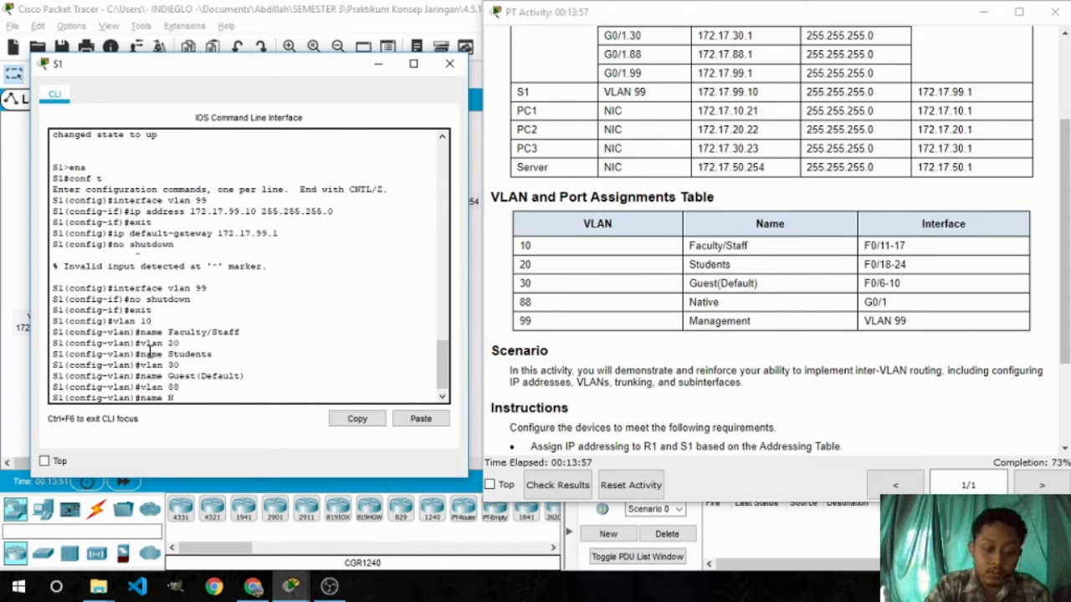
key(Return)
Create VLAN 99 on S1 and name it Management.
key(Up)
key(Up)
key(BackSpace)
text(99)
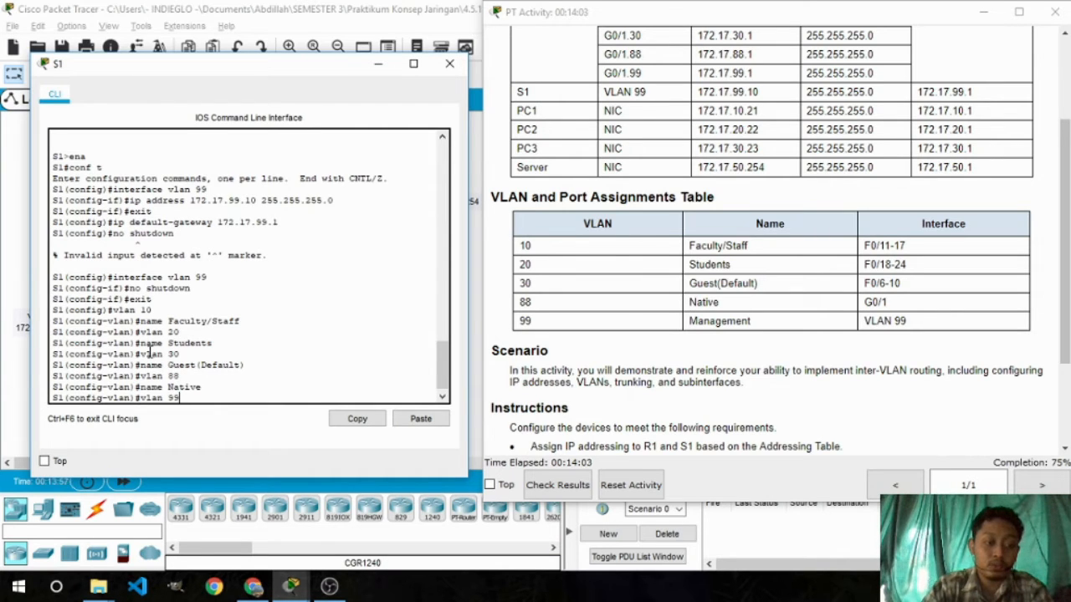
key(Return)
key(Return)
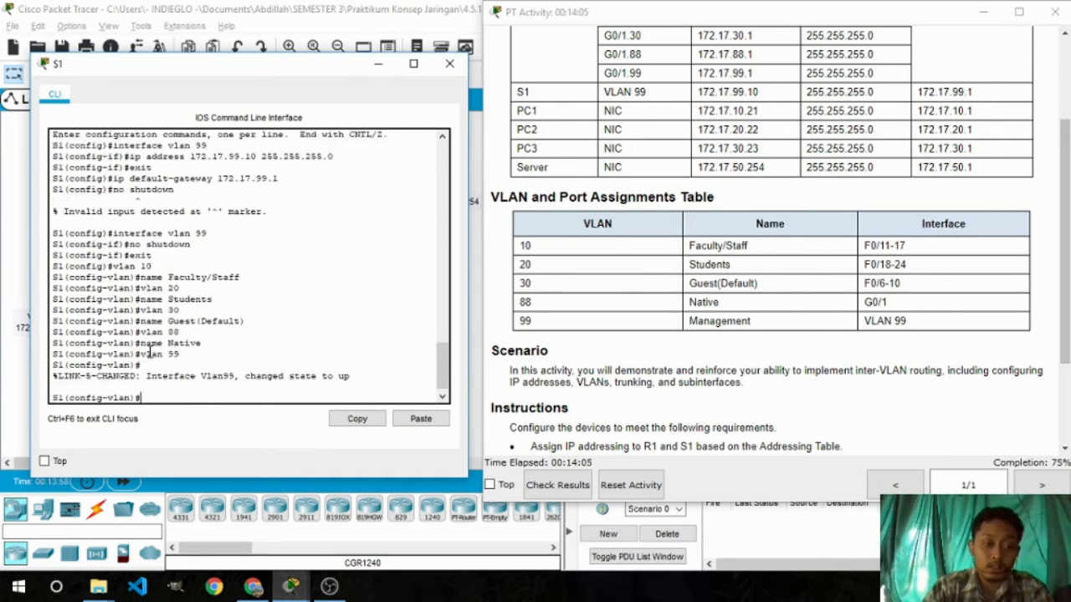
key(Up)
key(Up)
key(BackSpace)
key(BackSpace)
key(BackSpace)
key(BackSpace)
key(BackSpace)
key(BackSpace)
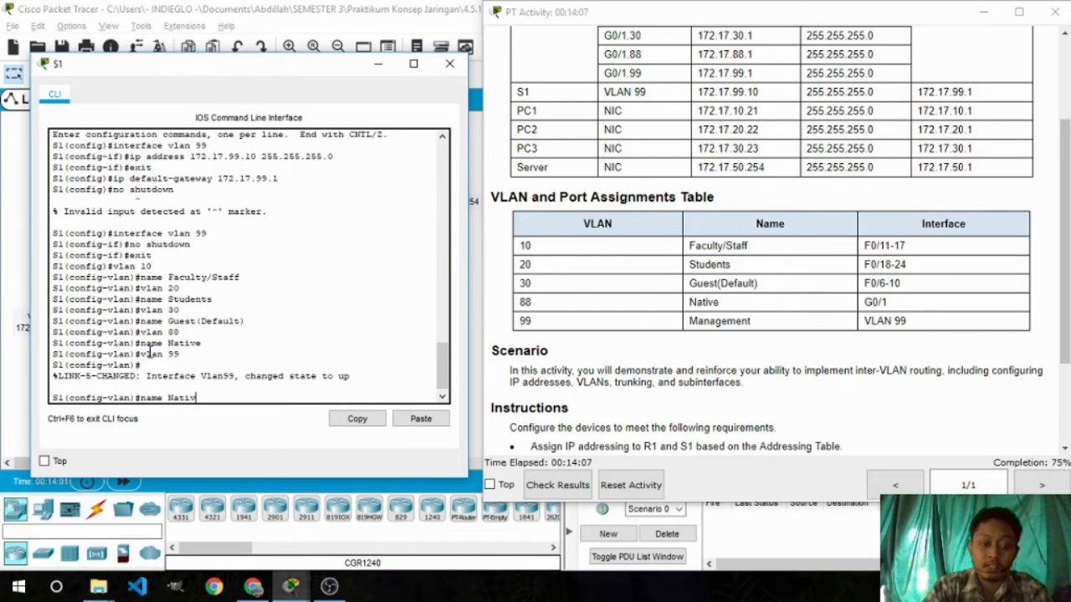
text(Ma)
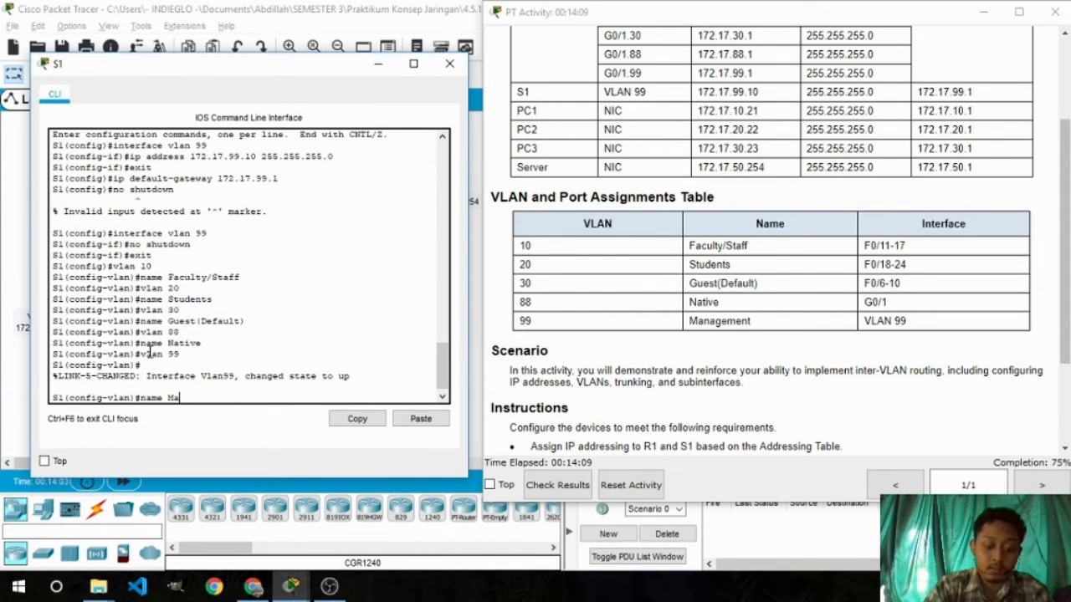
text(nagement)
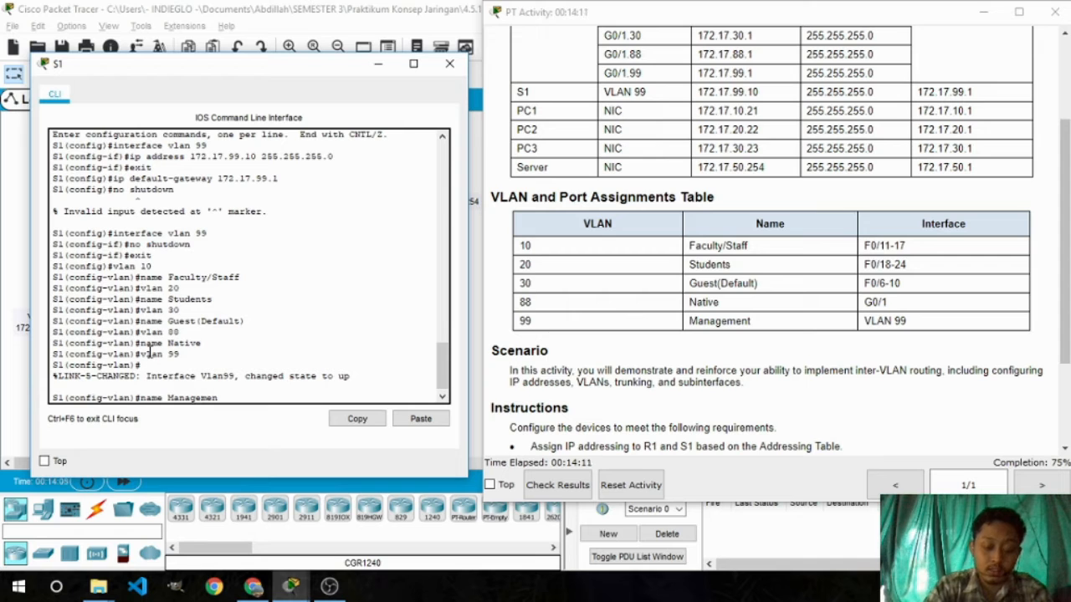
key(Return)
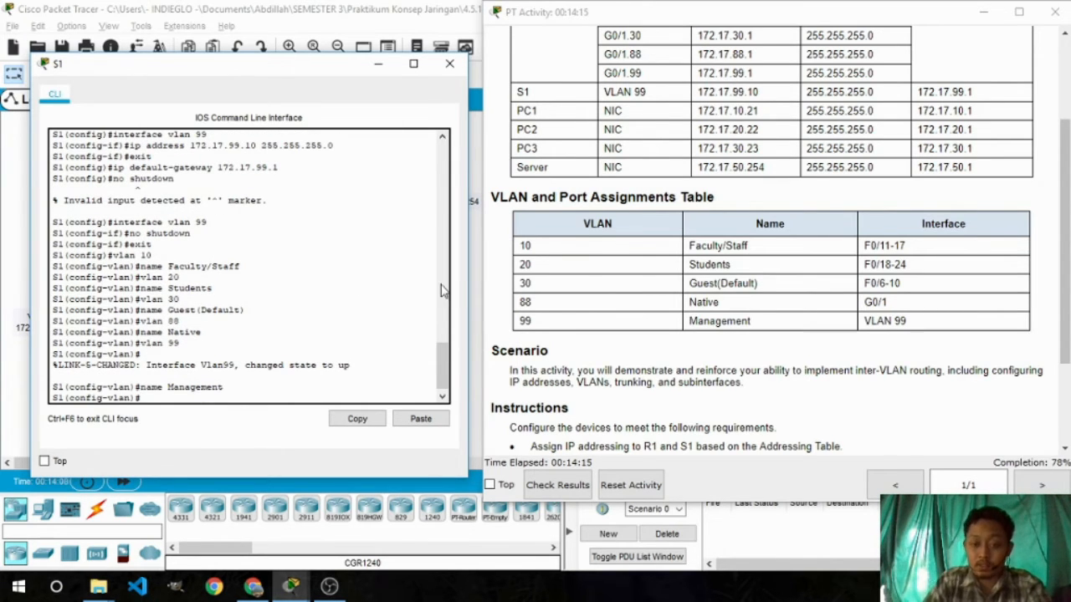
Exit S1's VLAN configuration and enter interface range fa 0/11-17 for the Faculty/Staff ports.
scroll(577, 244, down, 3)
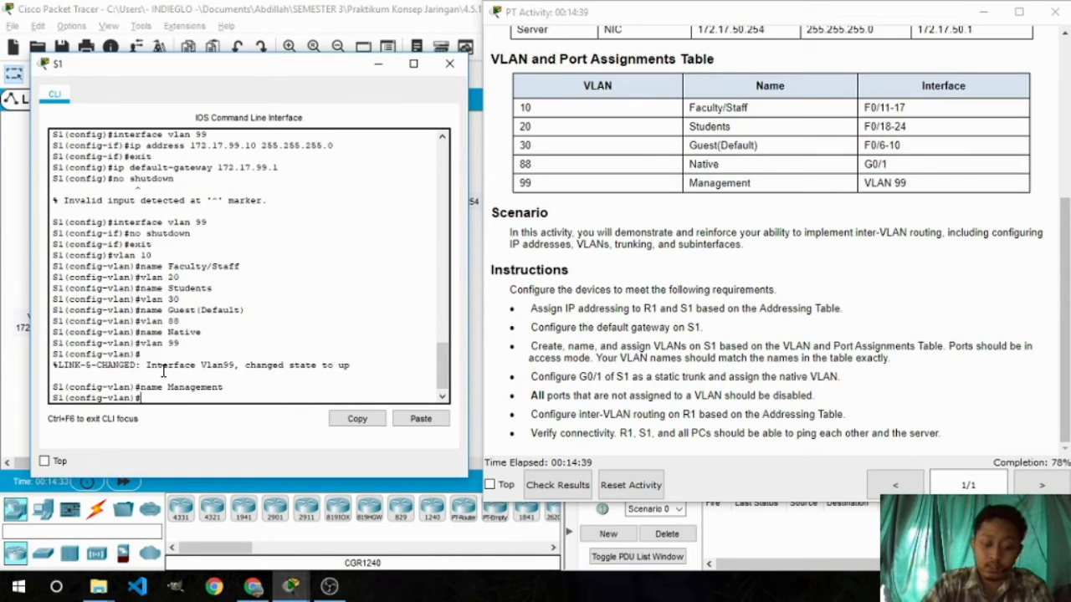
text(exit)
key(Return)
text(in)
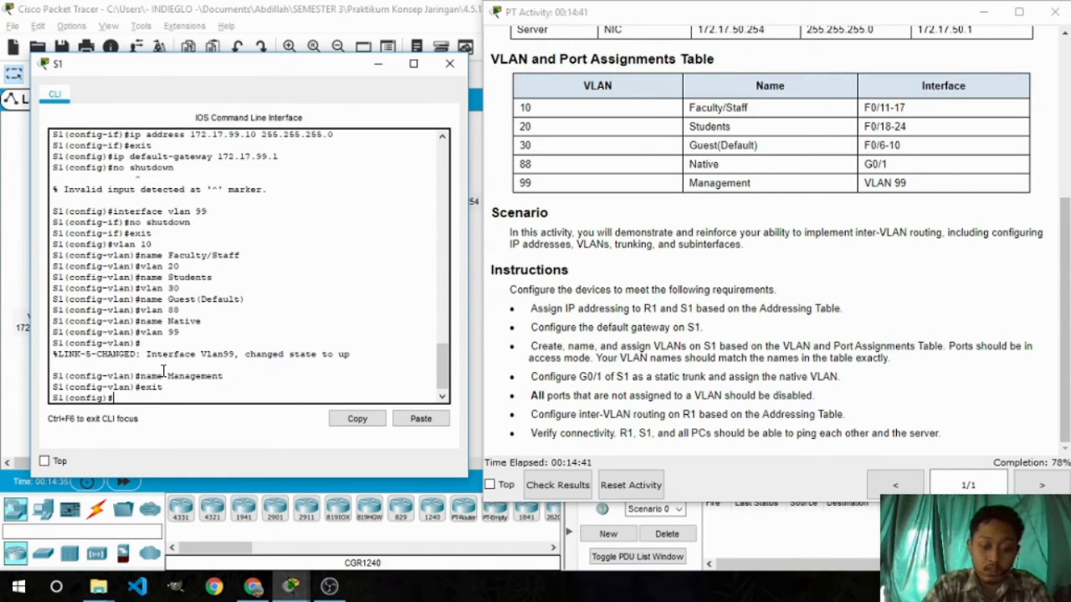
text(terface )
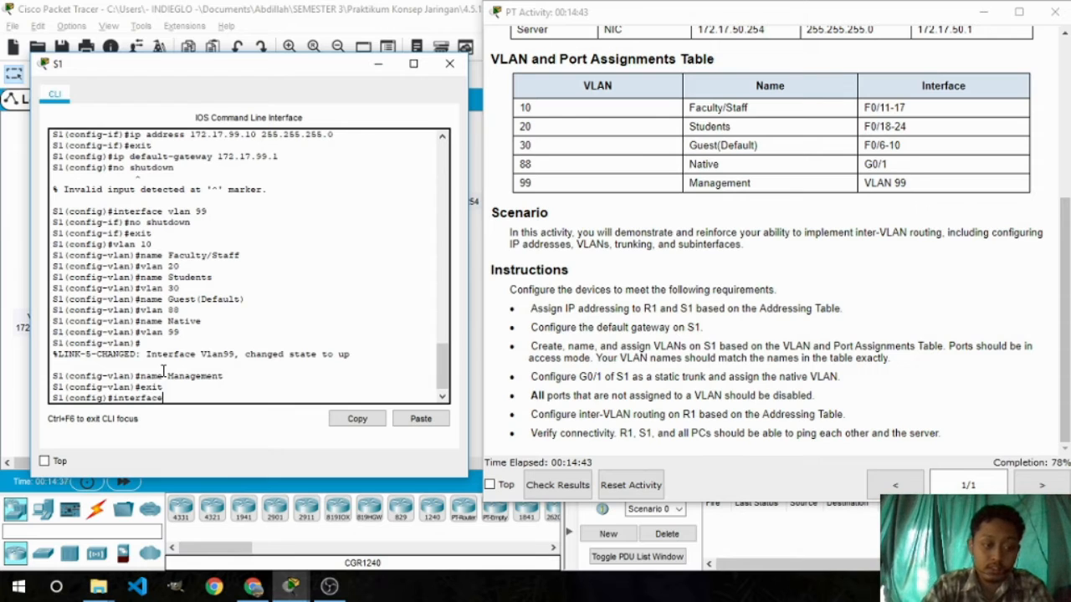
text(range)
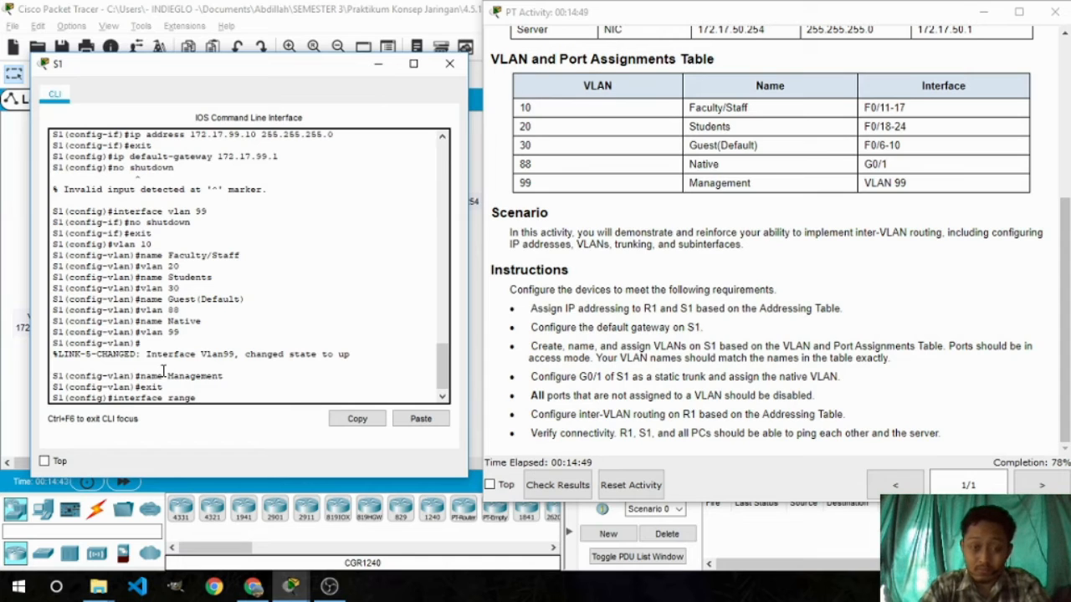
text(fa)
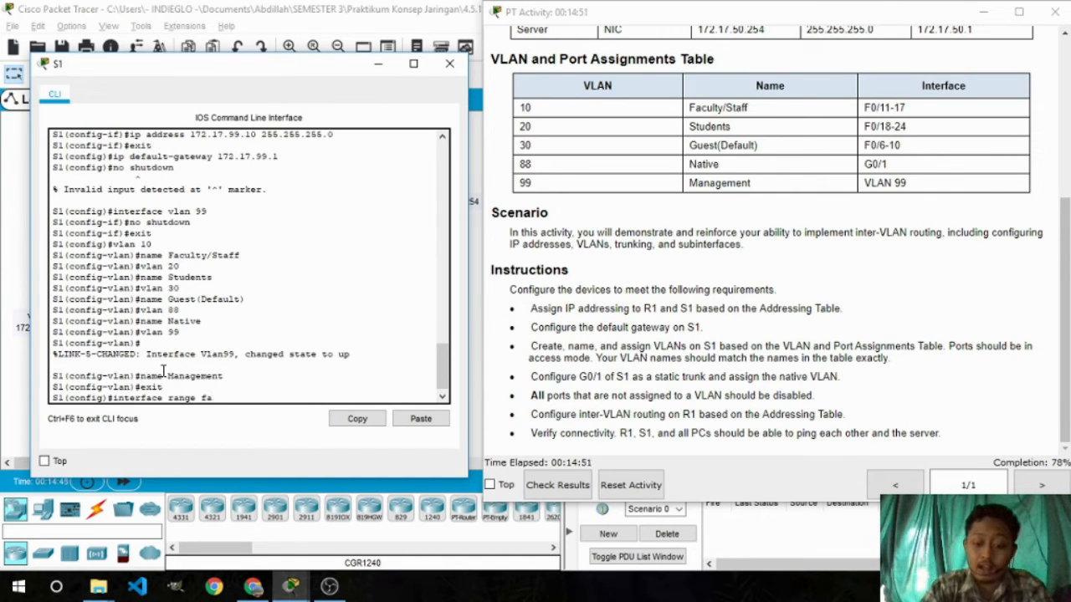
text(0/1)
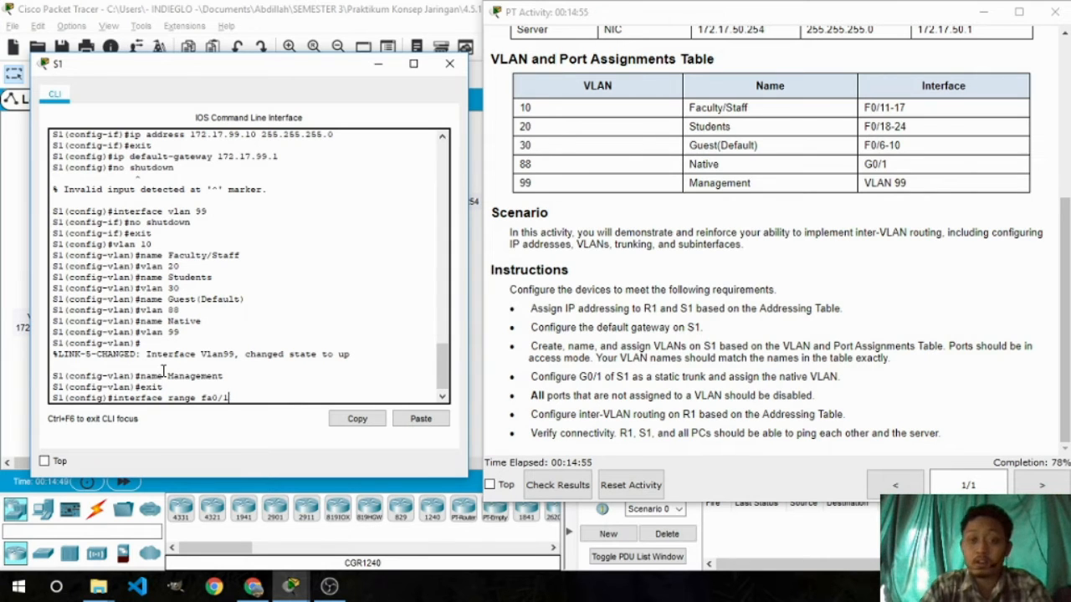
key(BackSpace)
key(BackSpace)
key(BackSpace)
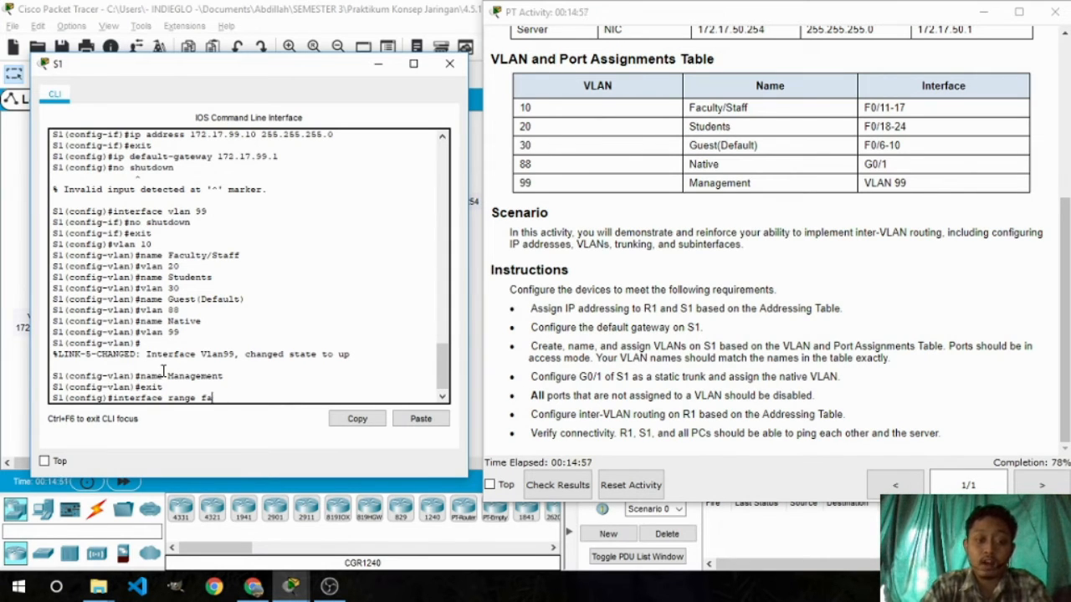
text(0/11)
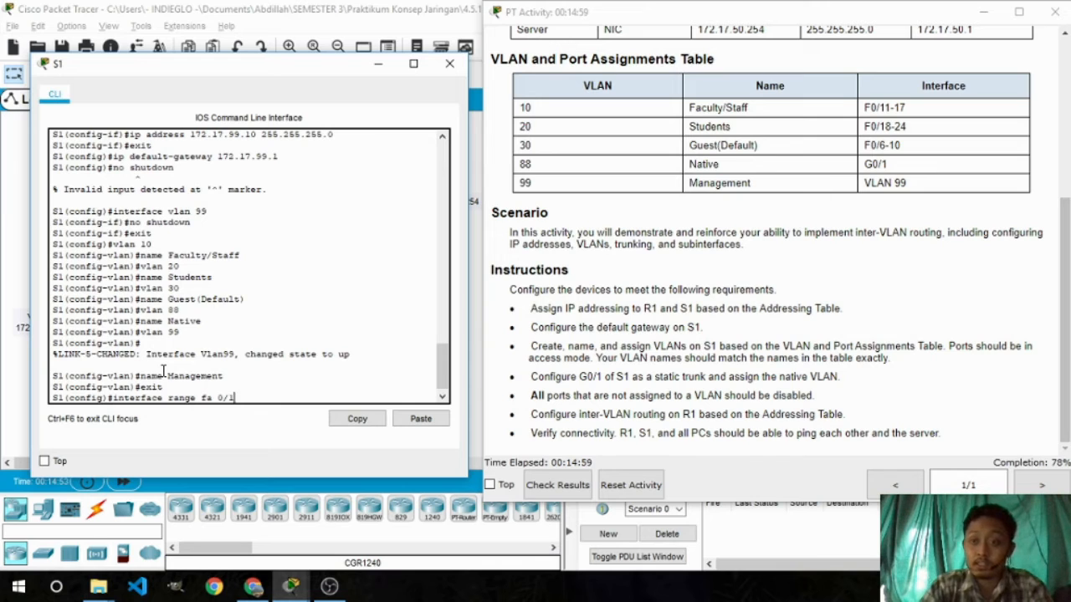
text(17)
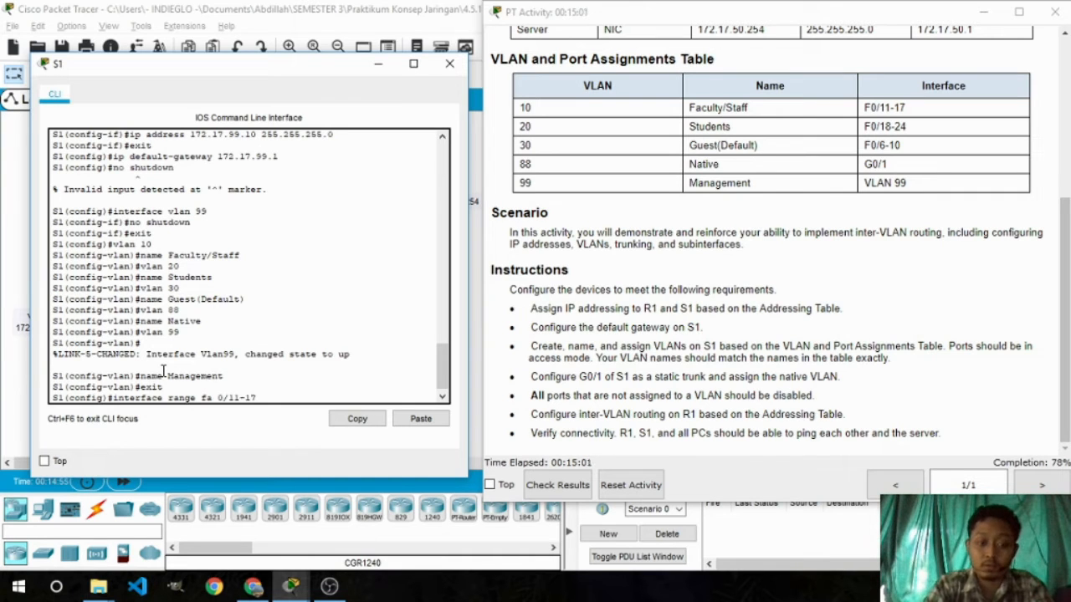
key(Return)
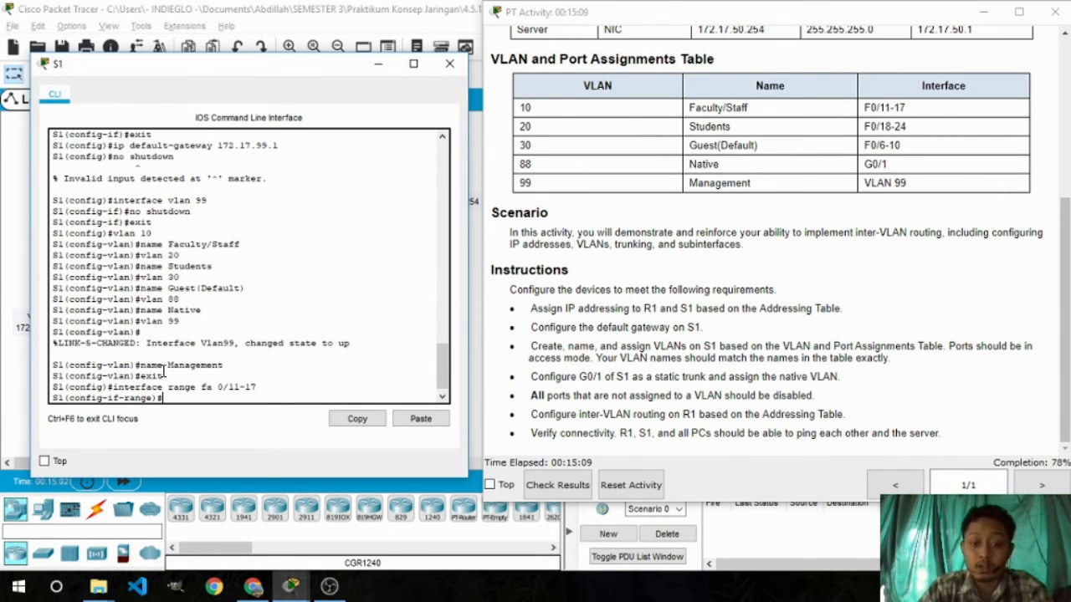
Set S1's ports fa 0/11-17 to access mode with switchport mode access.
text(swi)
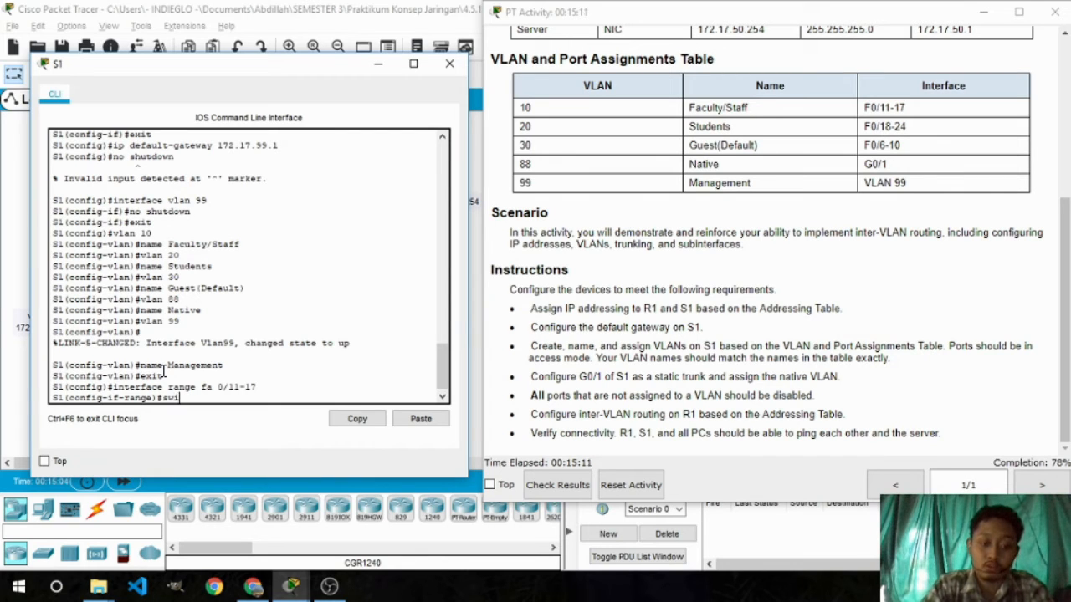
text(tchpo)
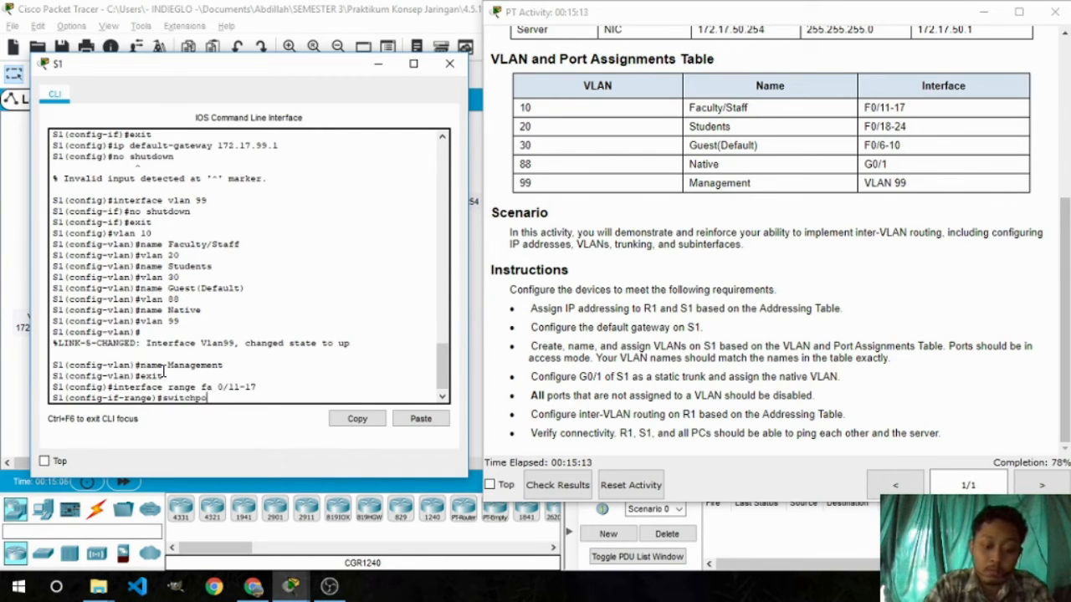
text(rt mode)
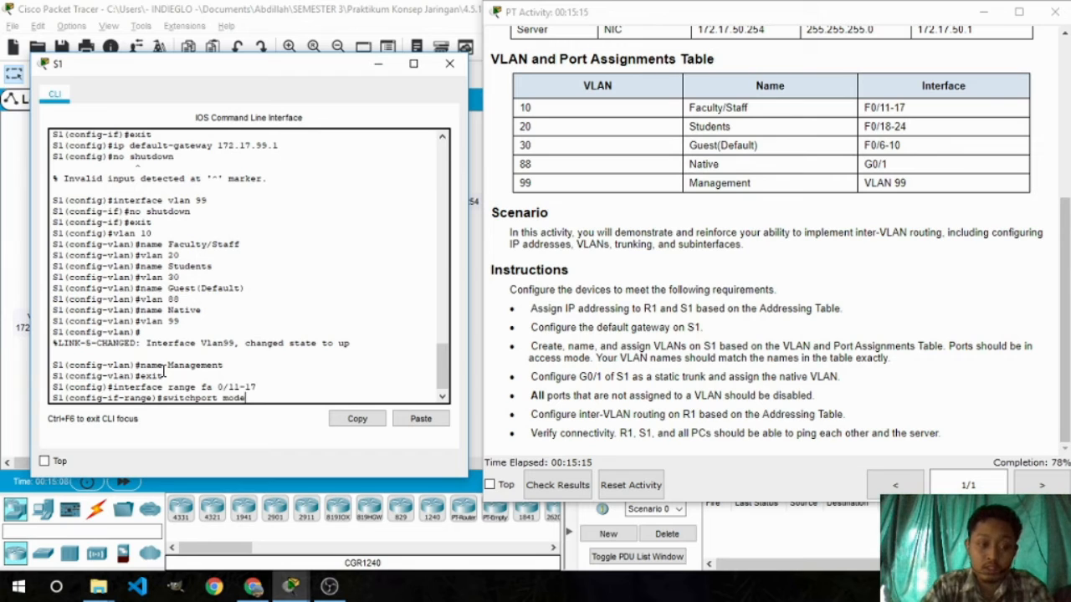
text( access)
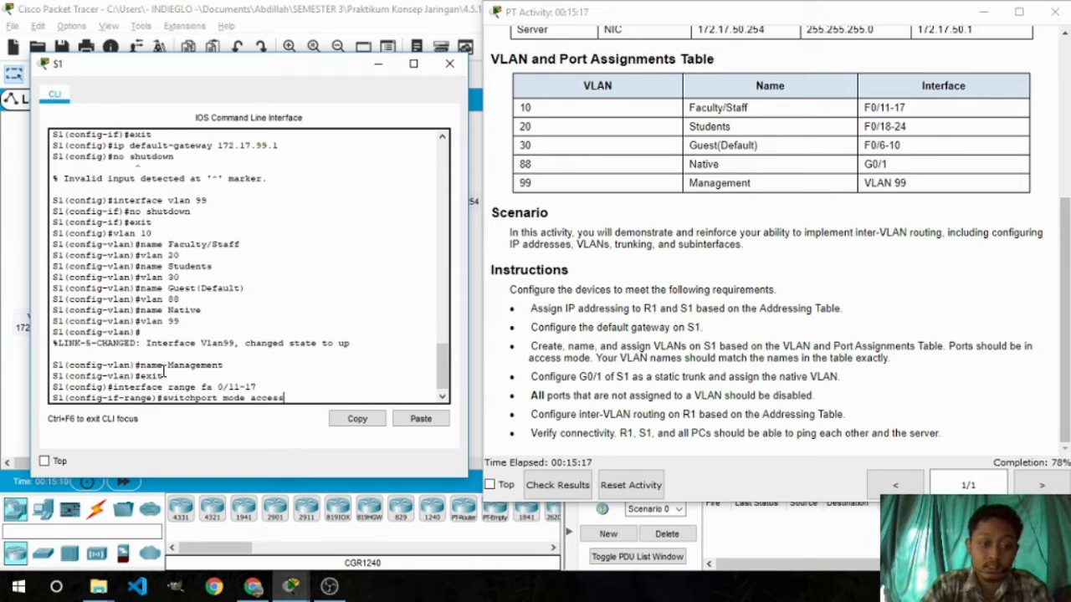
key(Return)
Assign S1's ports fa 0/11-17 to VLAN 10 with switchport access vlan 10.
key(Up)
key(Left)
key(Left)
key(Left)
key(Left)
key(Left)
key(Left)
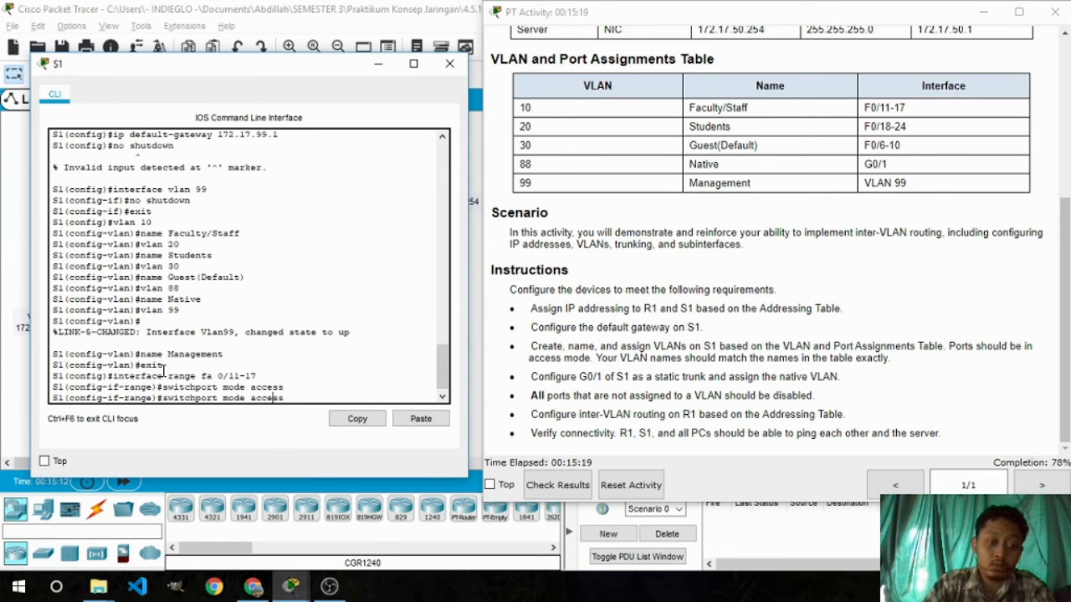
key(BackSpace)
key(BackSpace)
key(BackSpace)
key(BackSpace)
key(BackSpace)
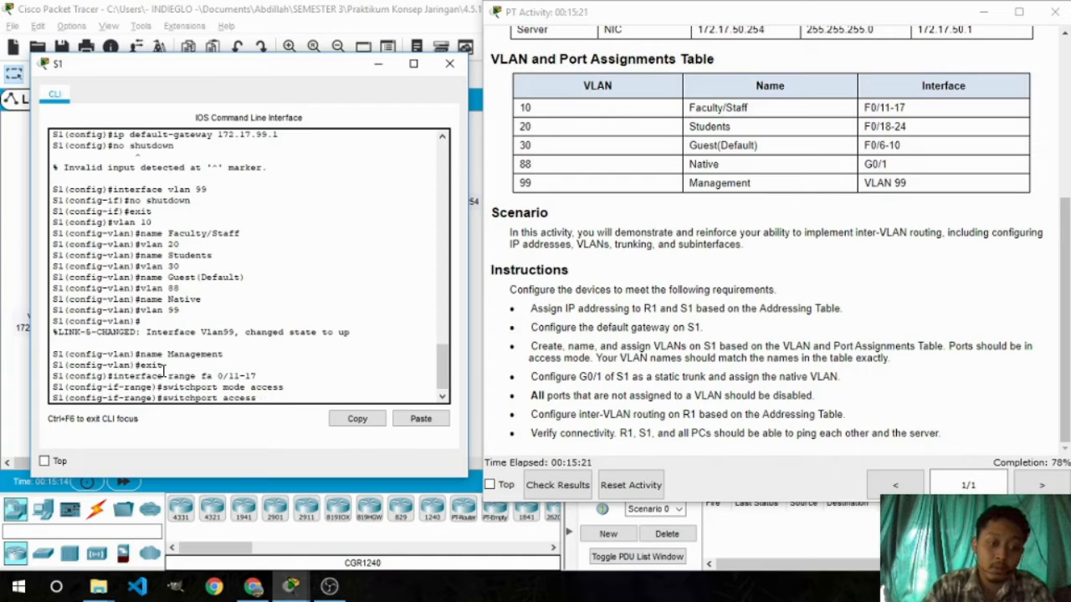
key(End)
text(vlan 10)
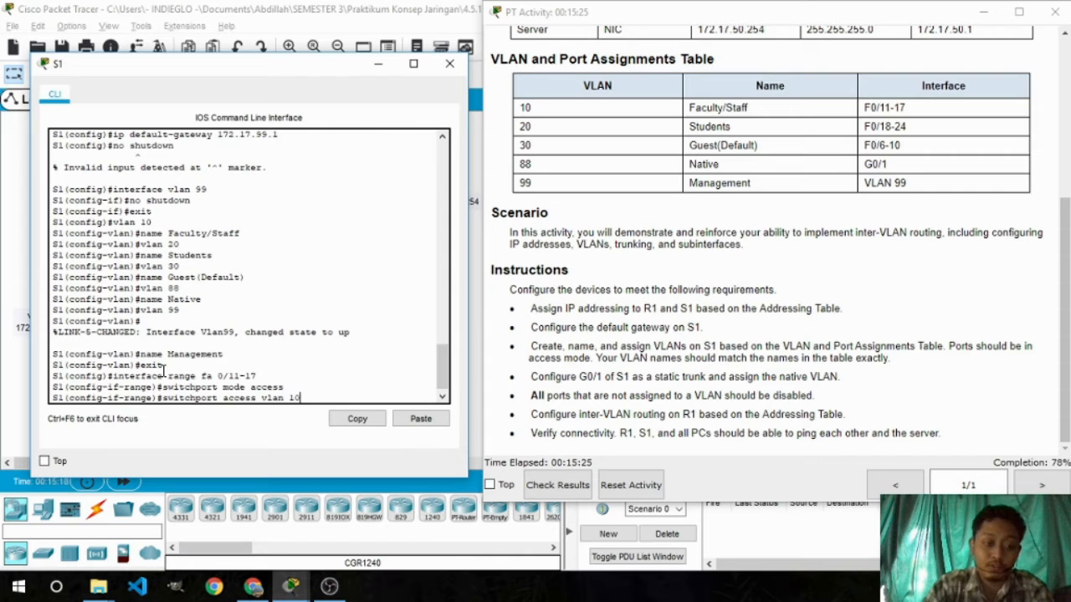
key(Return)
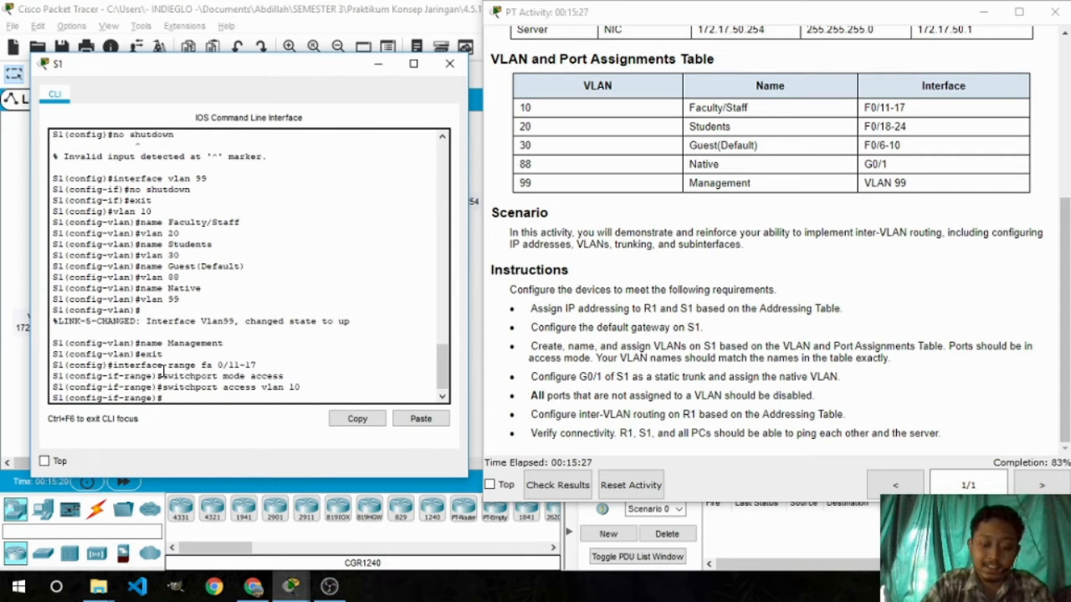
Exit the fa 0/11-17 range on S1 and enter interface range fa 0/18-24 for the Students ports.
text(exit)
key(Return)
key(Up)
key(Up)
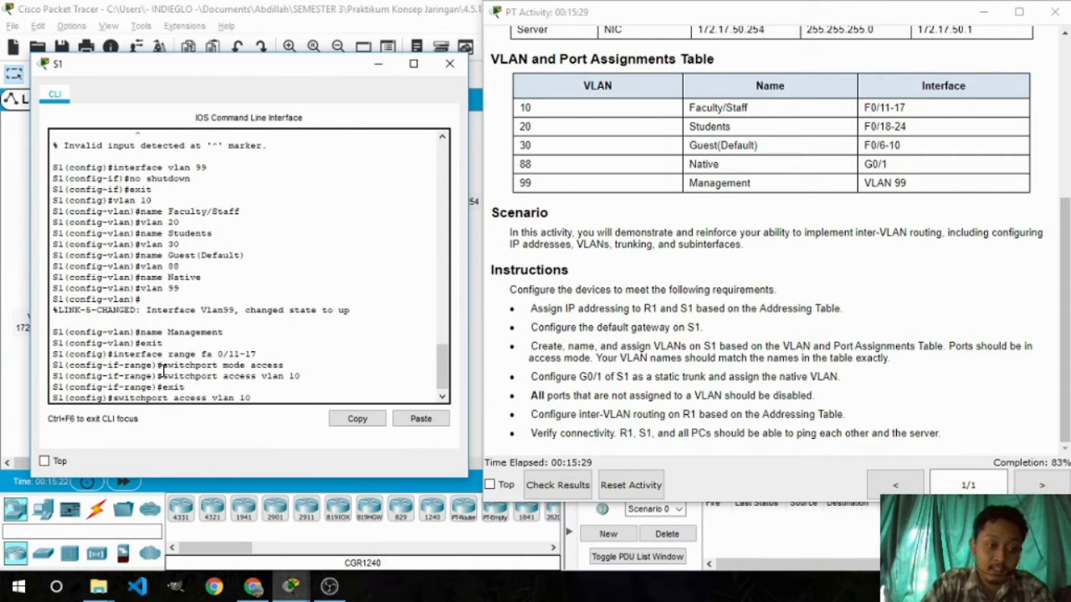
key(Up)
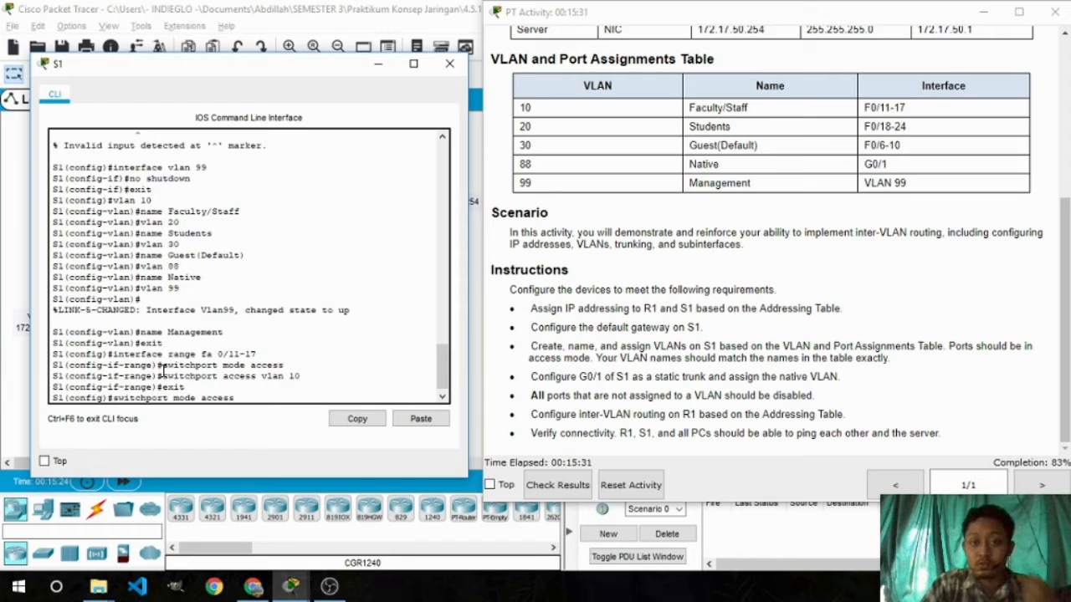
key(Up)
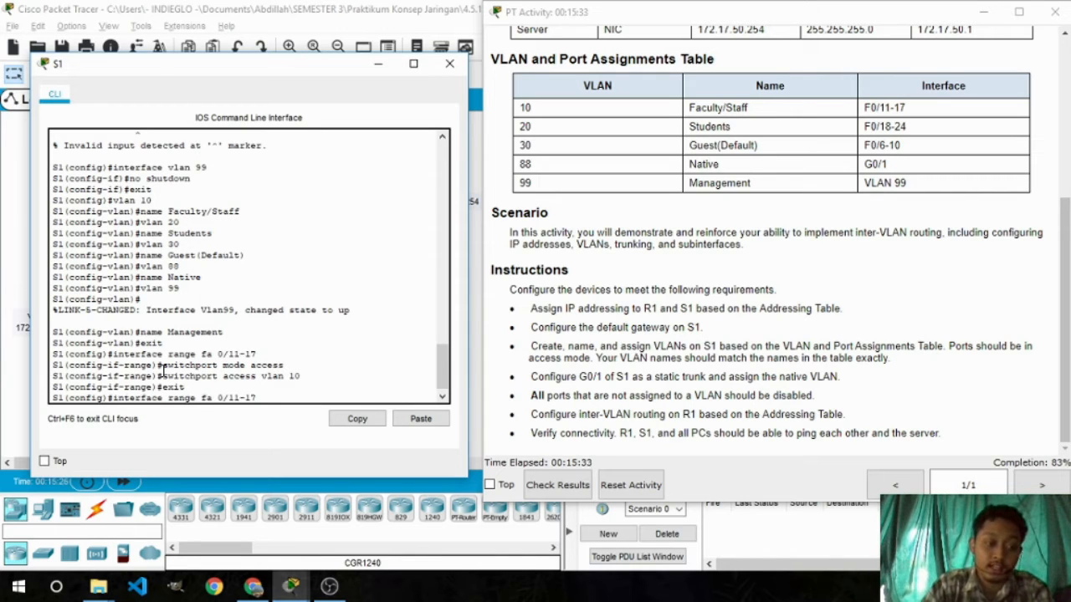
key(BackSpace)
key(BackSpace)
key(BackSpace)
key(BackSpace)
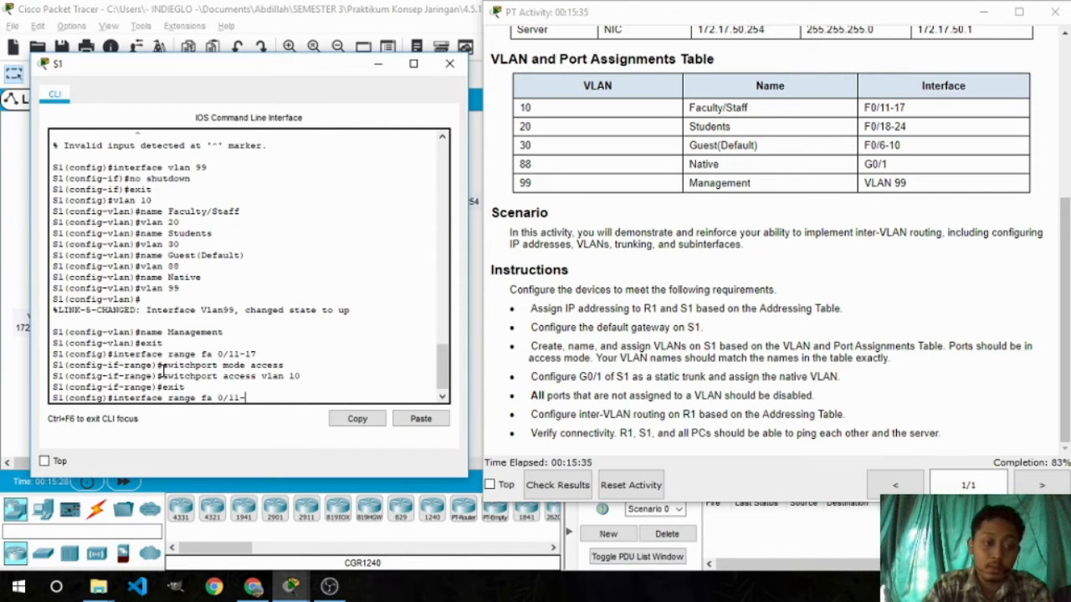
text(8-)
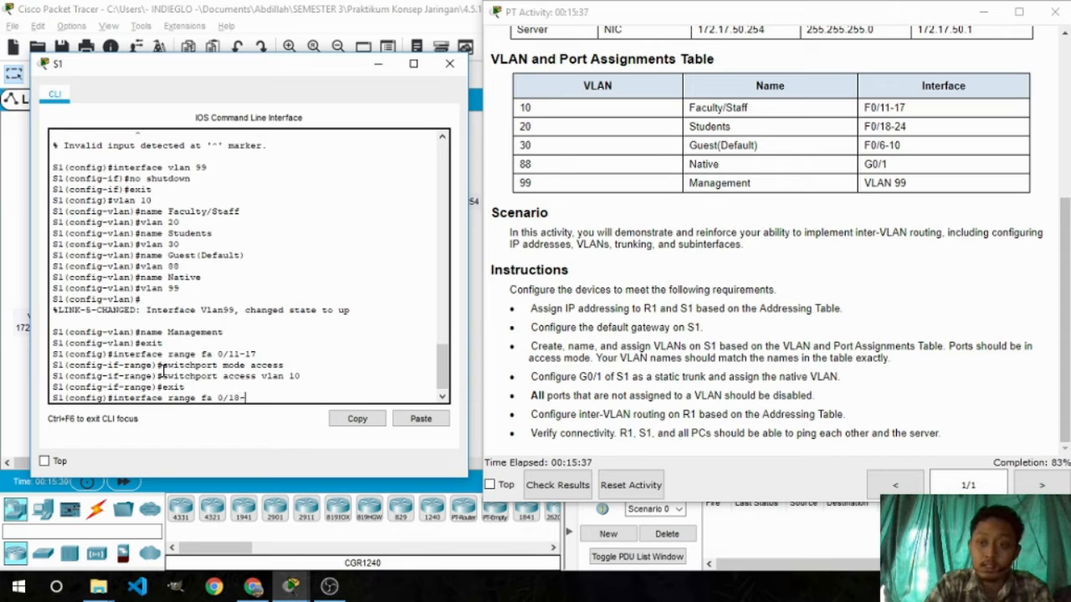
text(24)
key(Return)
Set S1's ports fa 0/18-24 to access mode with switchport mode access.
key(Up)
key(Up)
key(Up)
key(Up)
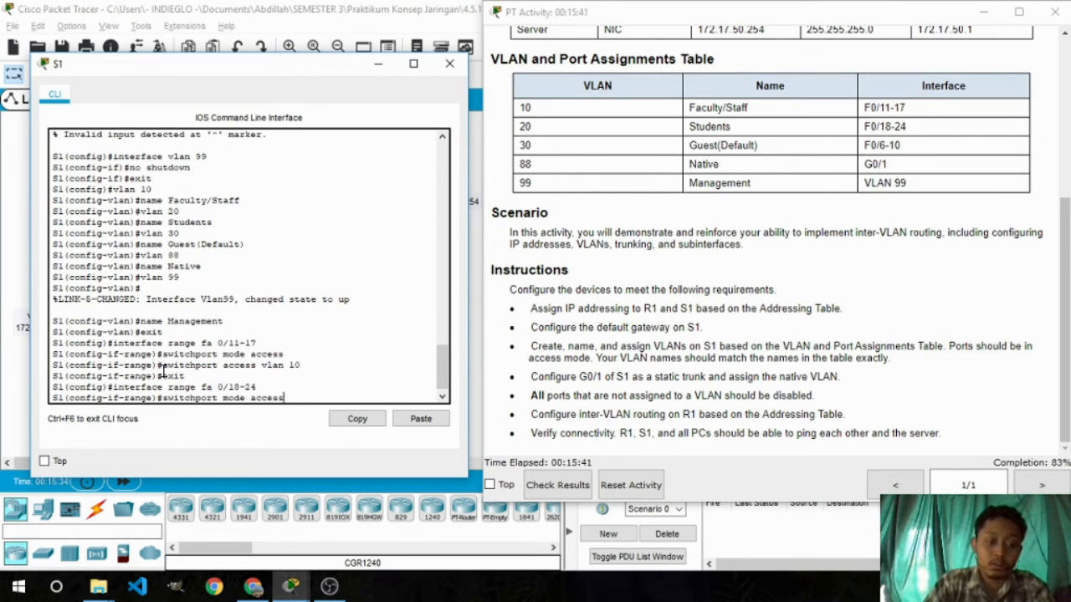
key(Return)
Assign S1's ports fa 0/18-24 to VLAN 20 with switchport access vlan 20.
key(Up)
key(Up)
key(Down)
key(Down)
key(Up)
key(Up)
key(Up)
key(Up)
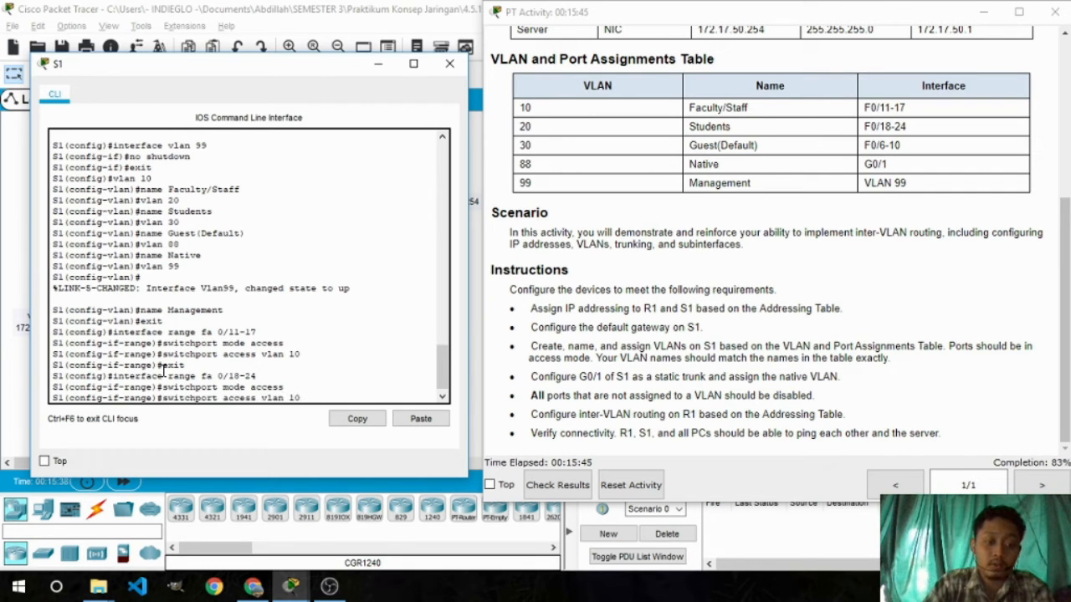
key(BackSpace)
key(BackSpace)
text(20)
key(Return)
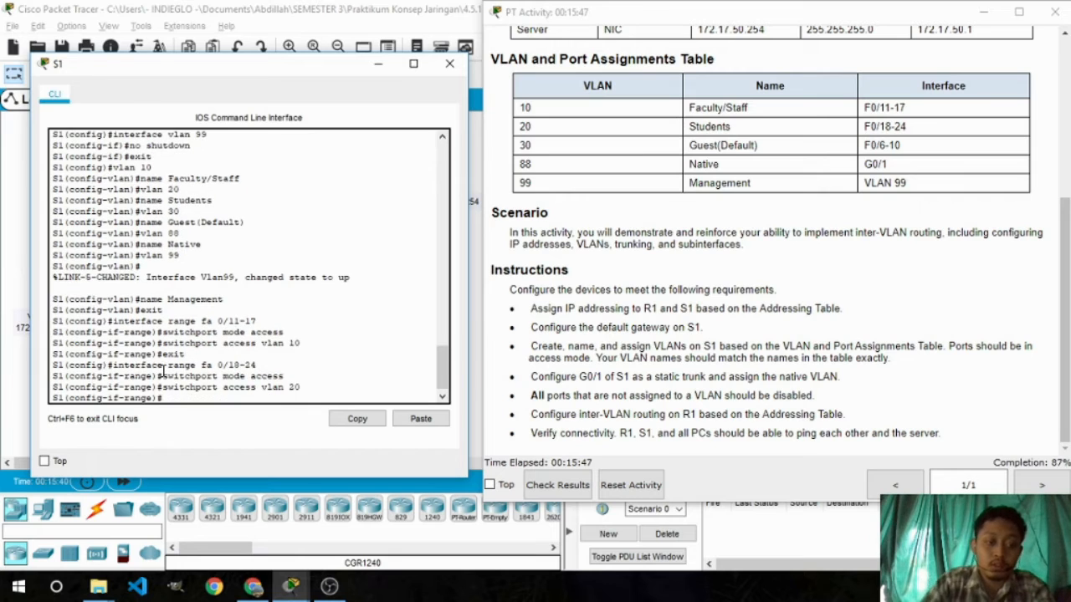
Exit the fa 0/18-24 range on S1 and enter interface range fa 0/6-10 for the Guest(Default) ports.
key(Up)
key(Up)
key(Up)
key(Up)
key(Return)
key(Up)
key(Up)
key(Up)
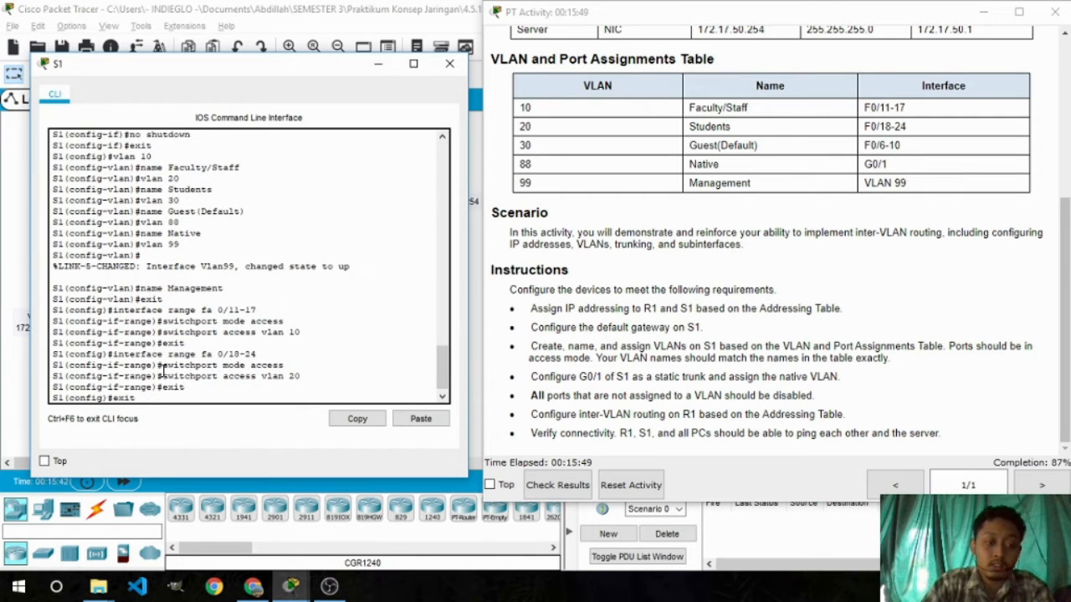
key(Up)
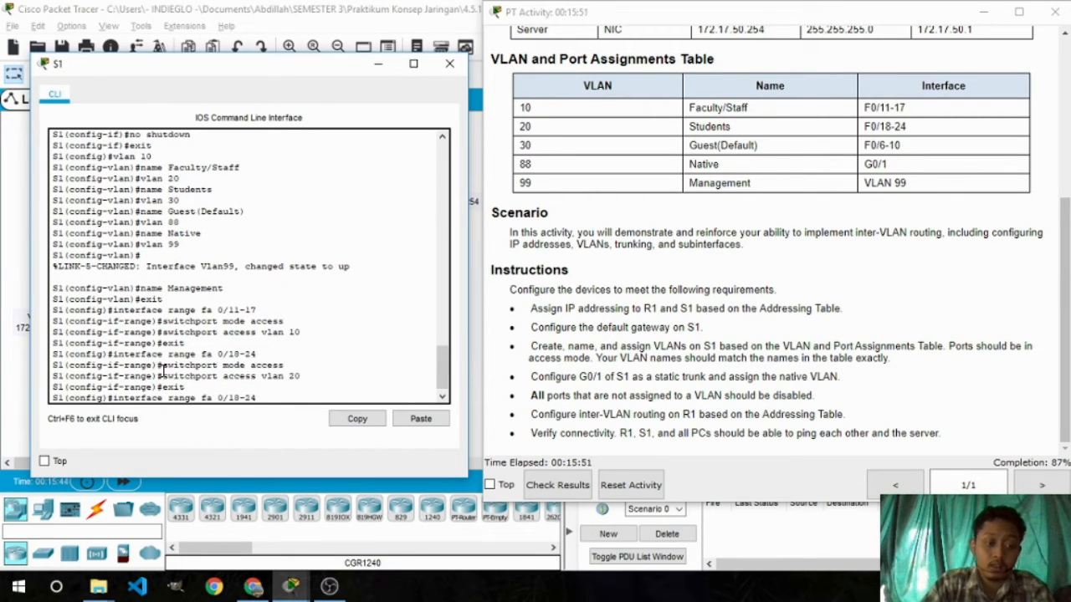
key(BackSpace)
key(BackSpace)
key(BackSpace)
key(BackSpace)
key(BackSpace)
text(6-10)
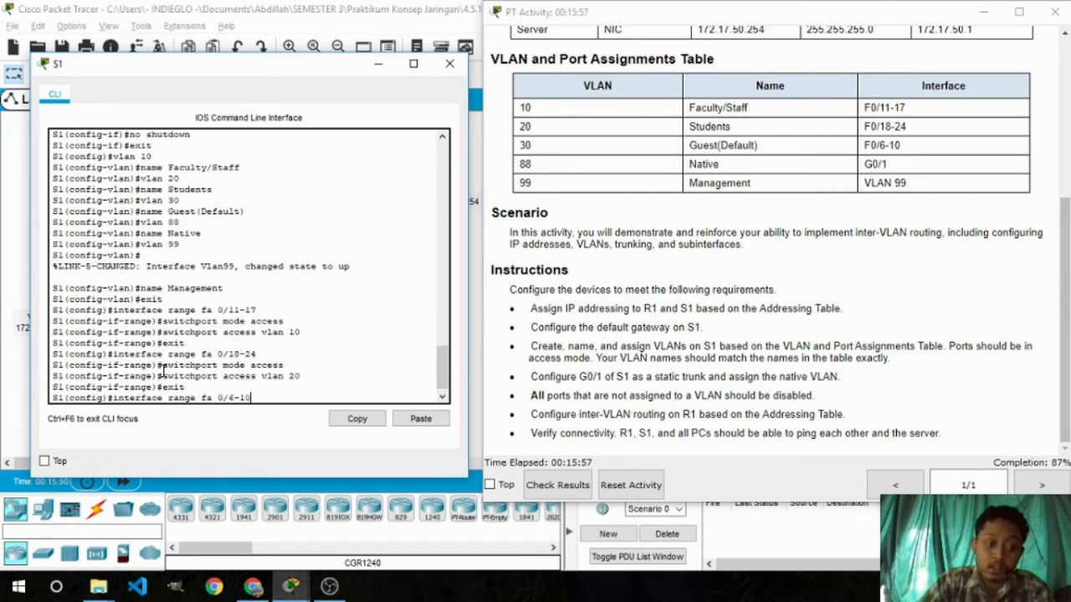
key(Return)
Set S1's ports fa 0/6-10 to access mode with switchport mode access.
key(Up)
key(Up)
key(Up)
key(Up)
key(Return)
Assign S1's ports fa 0/6-10 to VLAN 30 with switchport access vlan 30.
key(Up)
key(Up)
key(Up)
key(Down)
key(Down)
key(Down)
key(Up)
key(Up)
key(Up)
key(Up)
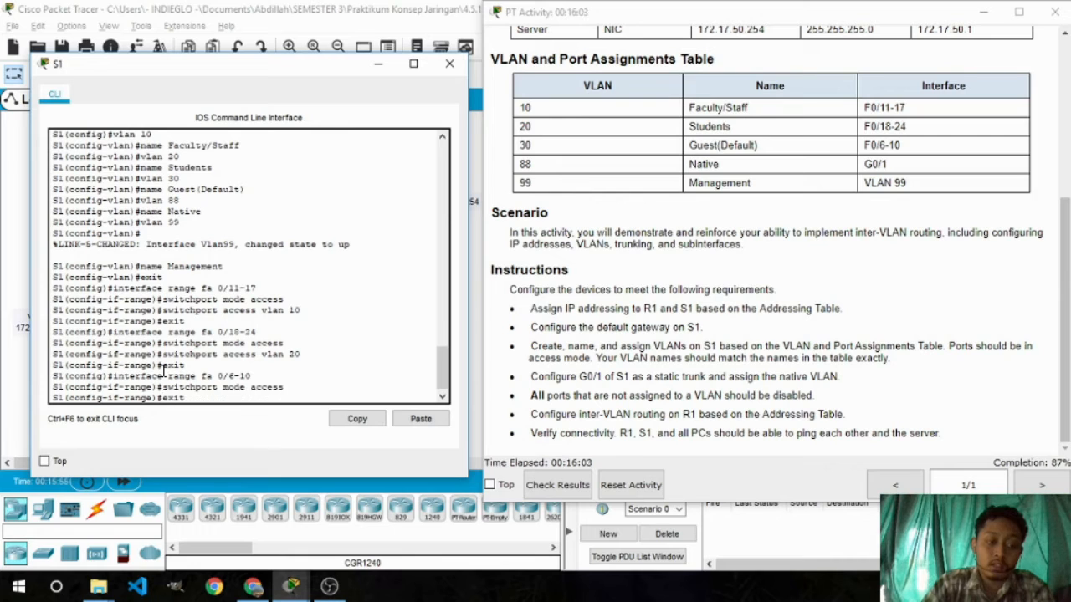
key(BackSpace)
key(BackSpace)
text(30)
key(Return)
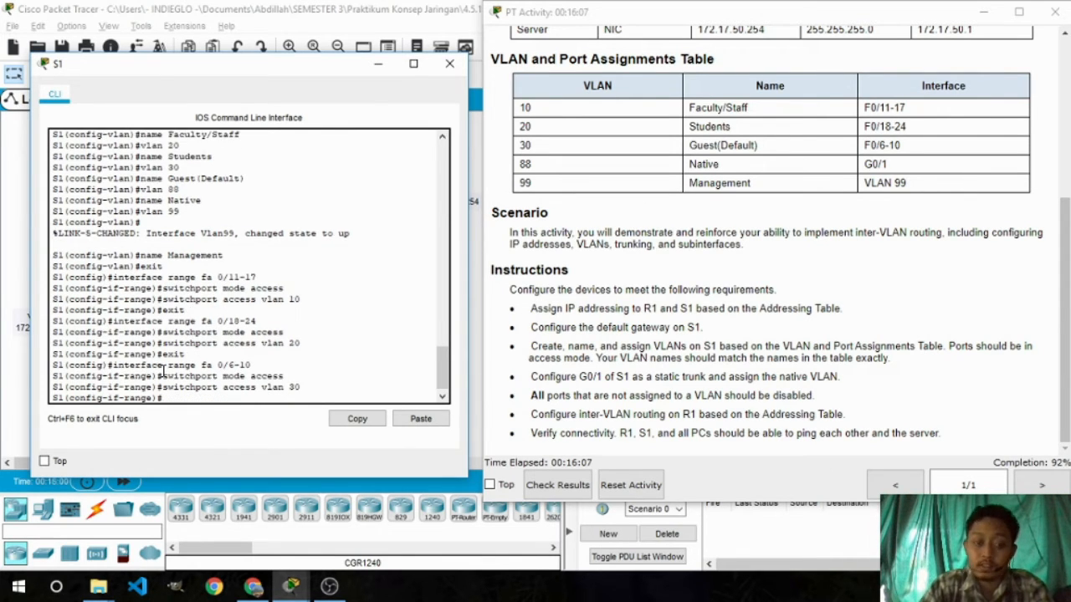
Exit the fa 0/6-10 range on S1 and enter configuration of interface g 0/1.
text(exit)
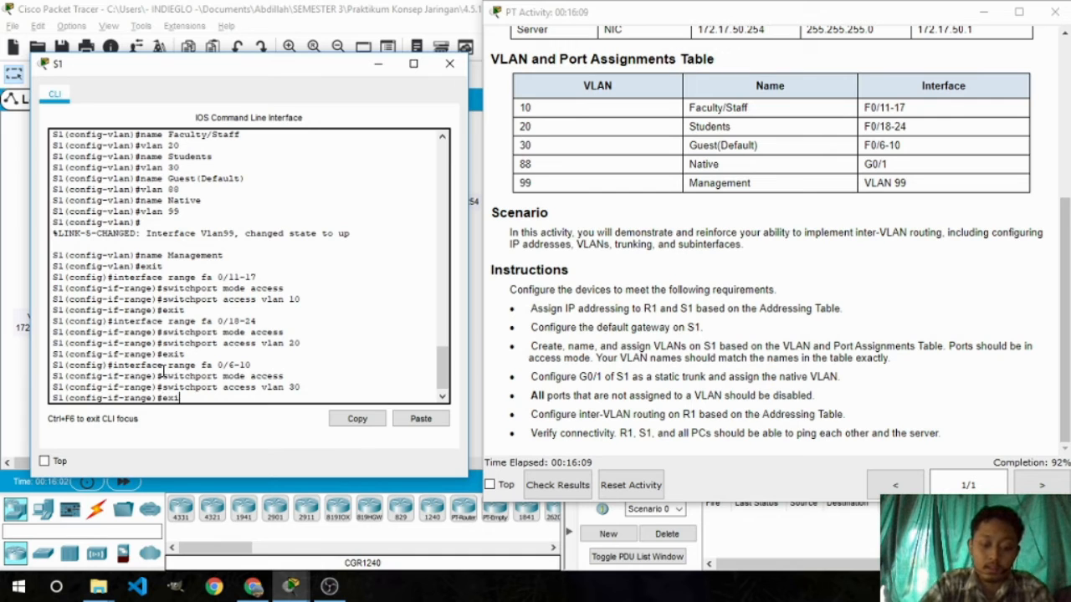
key(Return)
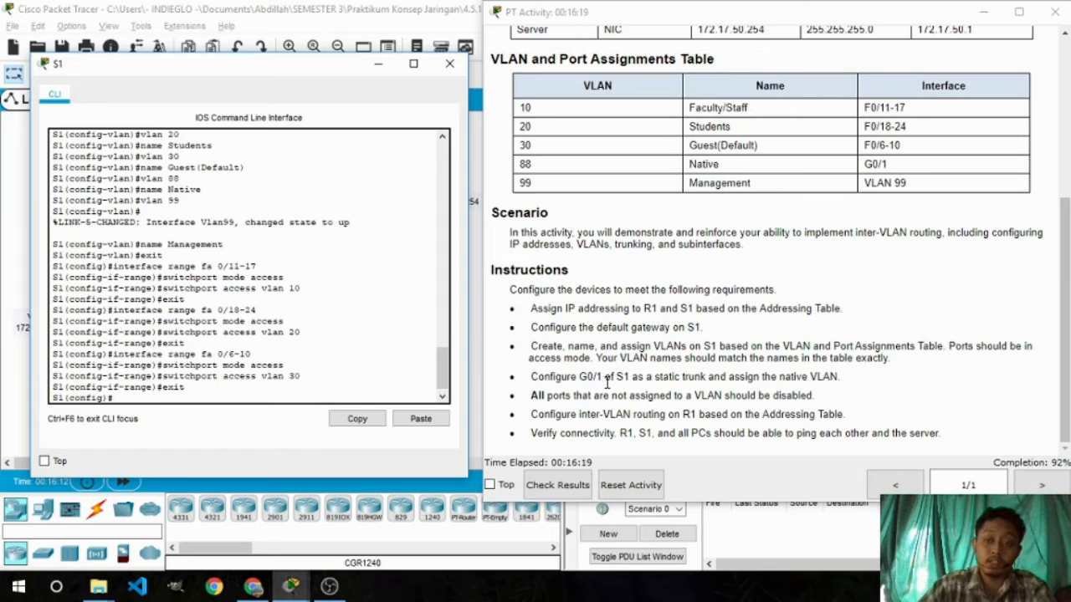
text(inter)
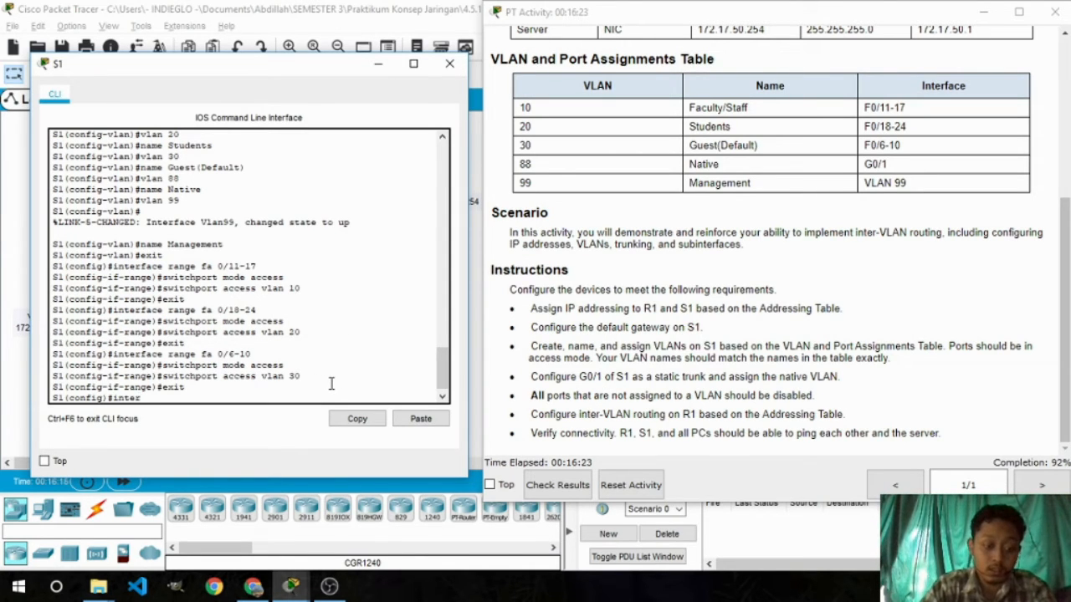
text(face )
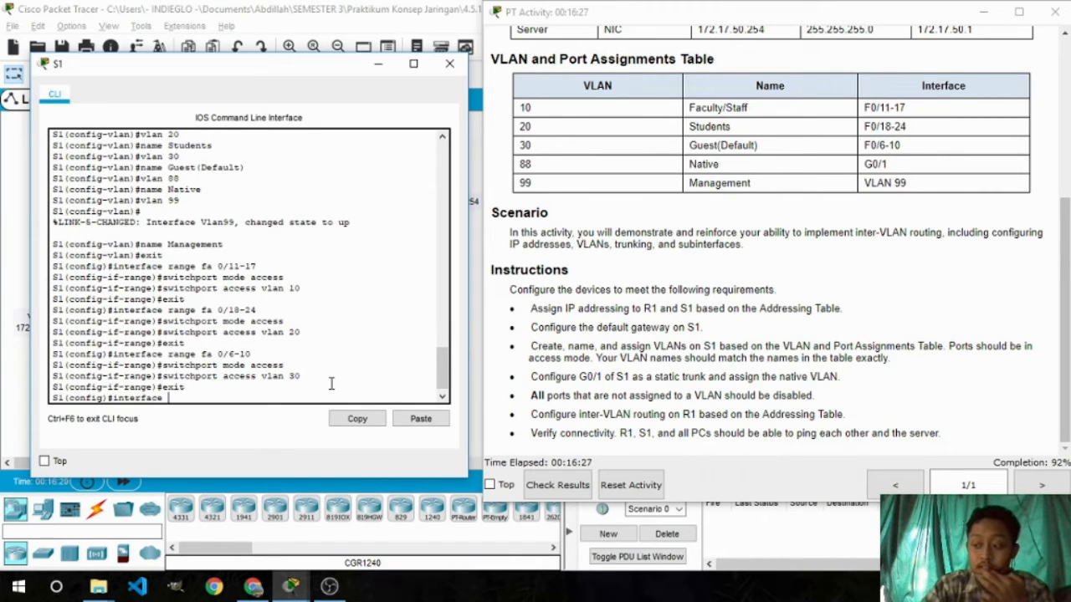
text(g 0)
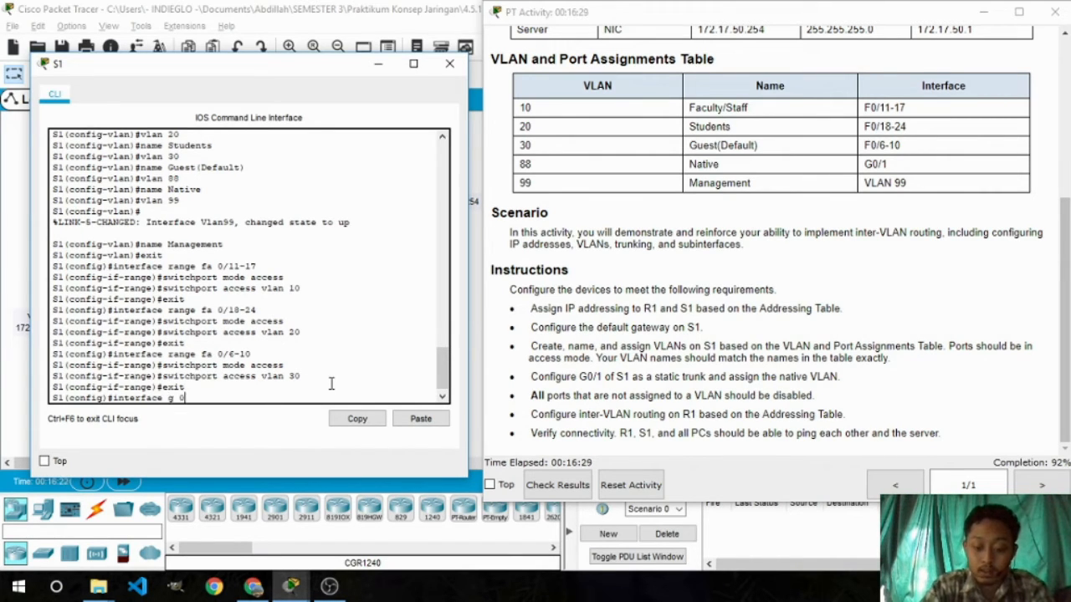
text(/1)
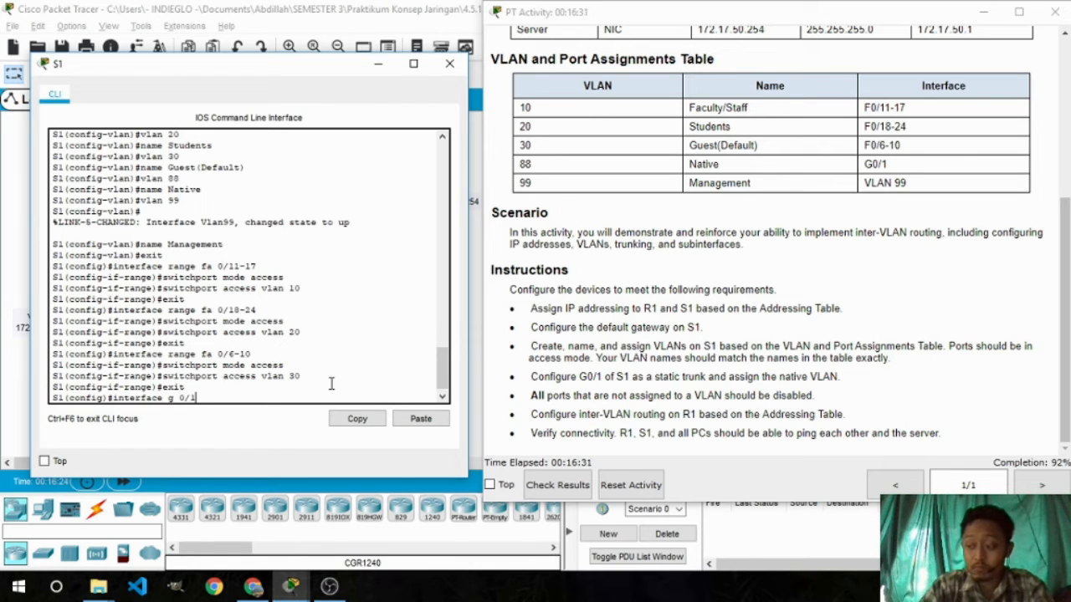
key(Return)
Make S1's interface g 0/1 a static trunk with switchport mode trunk.
key(Up)
key(Up)
key(Up)
key(Up)
key(Up)
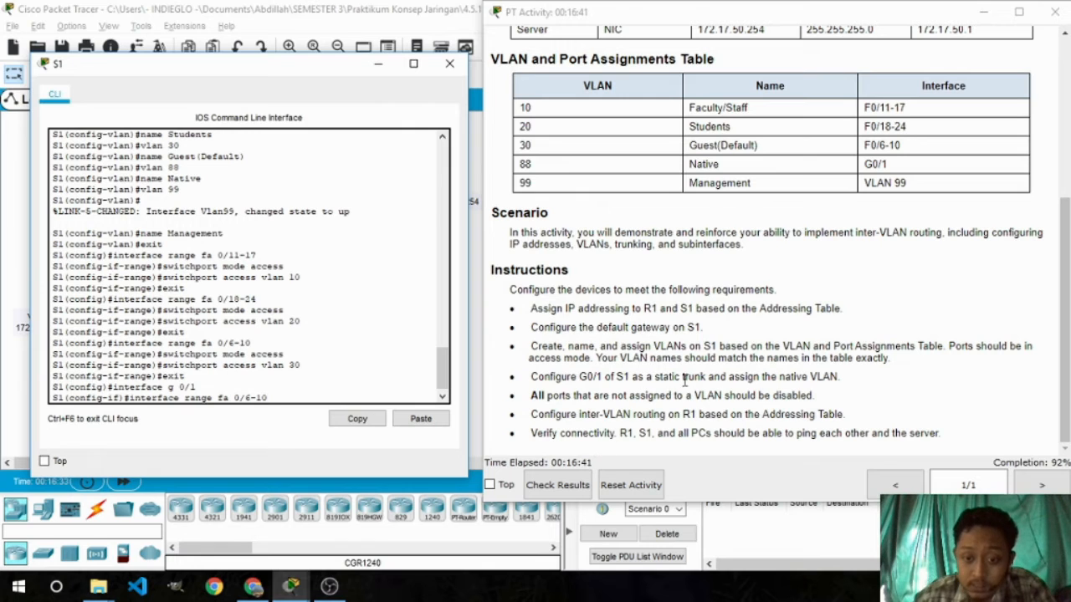
key(Down)
key(Down)
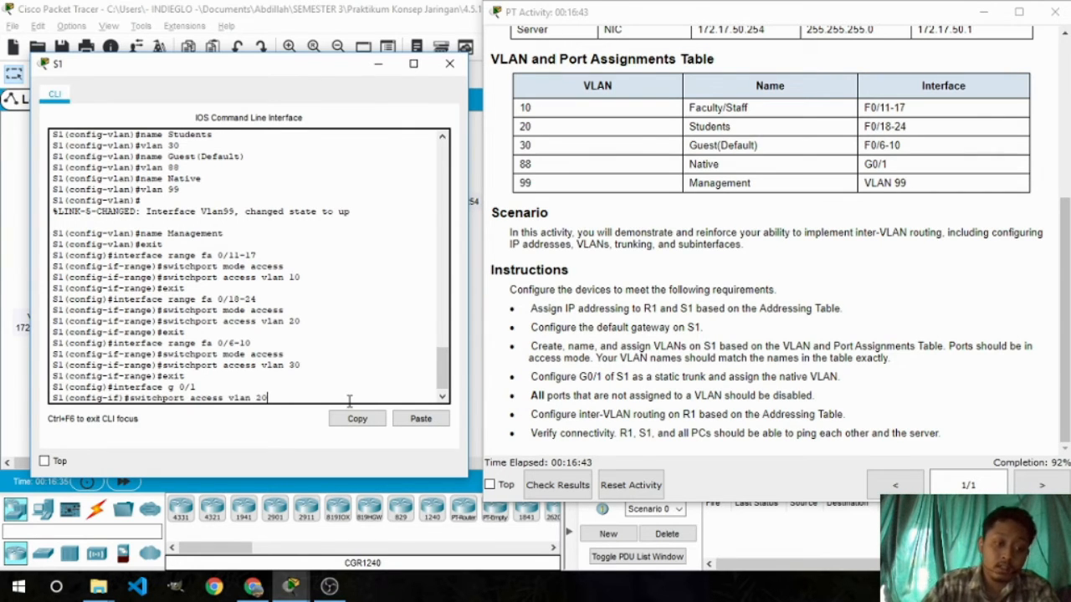
key(Up)
key(BackSpace)
key(BackSpace)
key(BackSpace)
key(BackSpace)
key(BackSpace)
key(BackSpace)
key(BackSpace)
text(trunk)
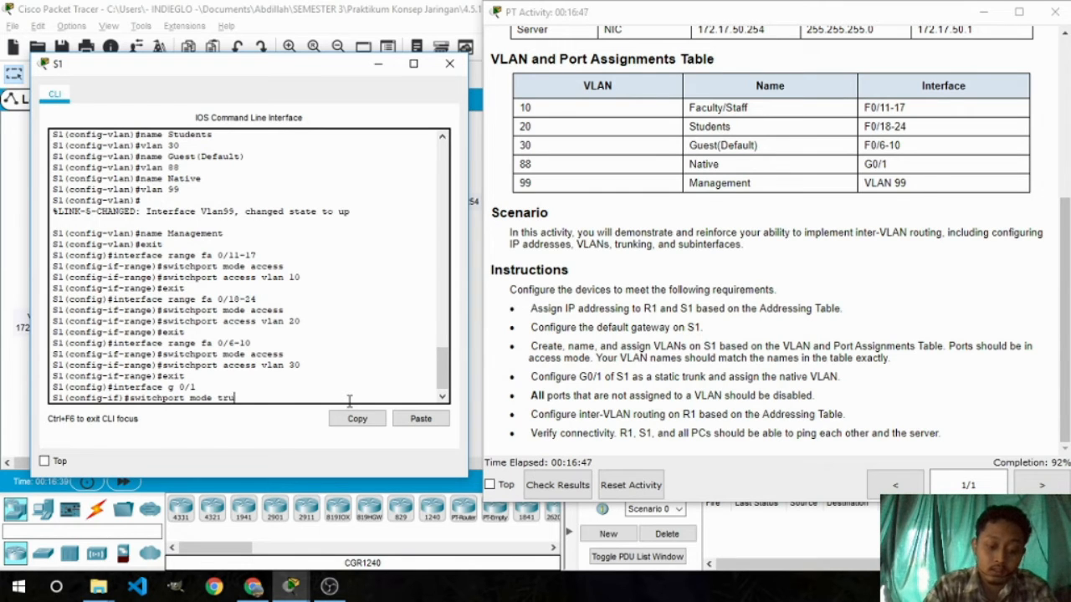
key(Return)
key(Return)
Set VLAN 88 as the native VLAN on S1's g 0/1 trunk with switchport trunk native vlan 88.
key(Up)
key(Up)
key(Up)
key(Down)
key(Up)
key(Down)
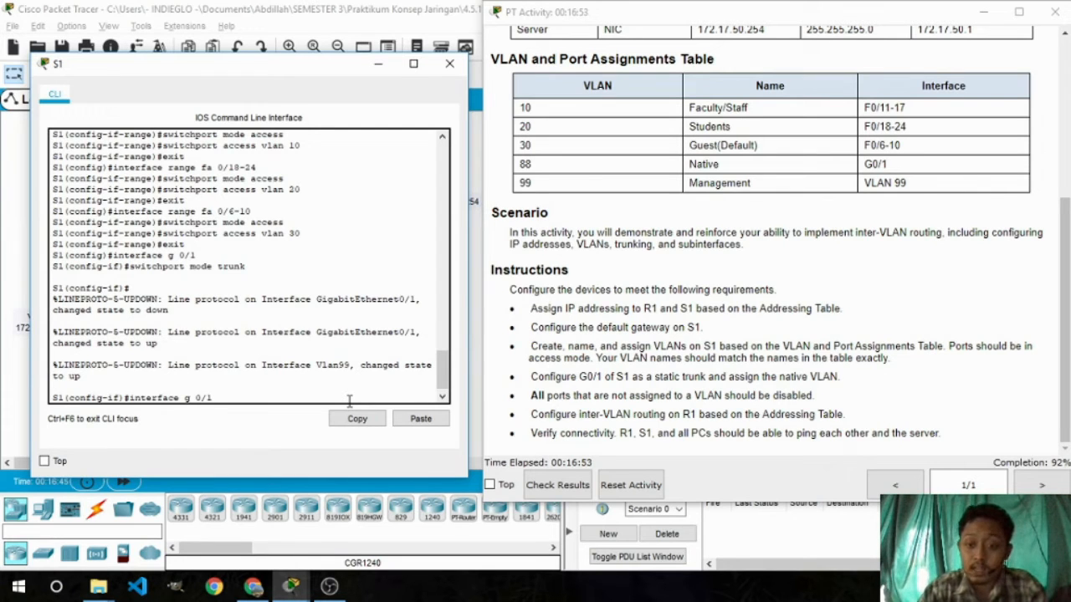
key(Down)
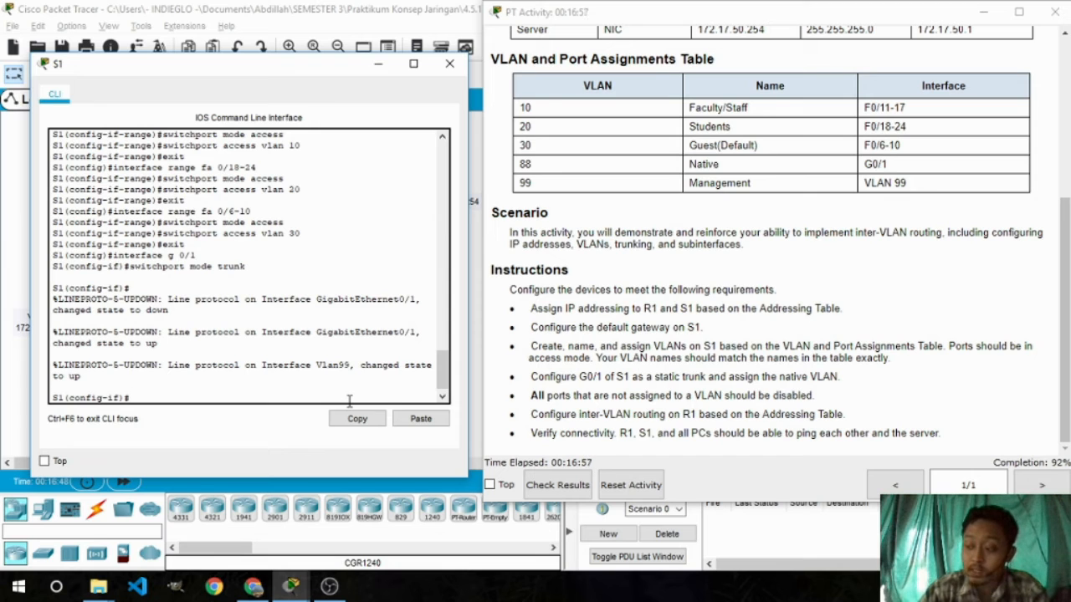
key(Up)
key(Up)
key(Left)
key(Left)
key(Left)
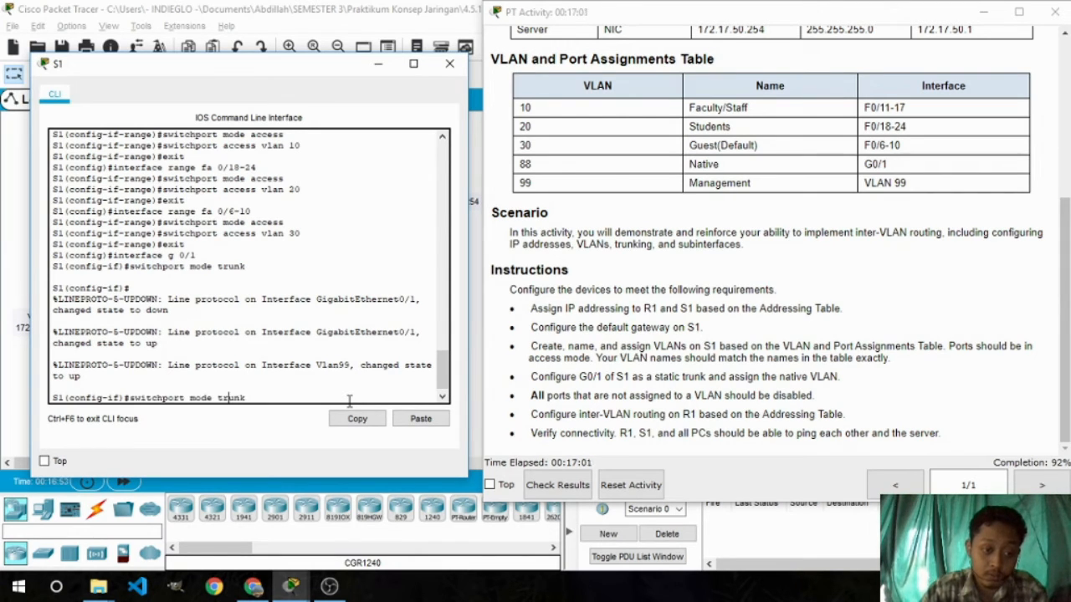
key(BackSpace)
key(BackSpace)
key(BackSpace)
key(BackSpace)
key(BackSpace)
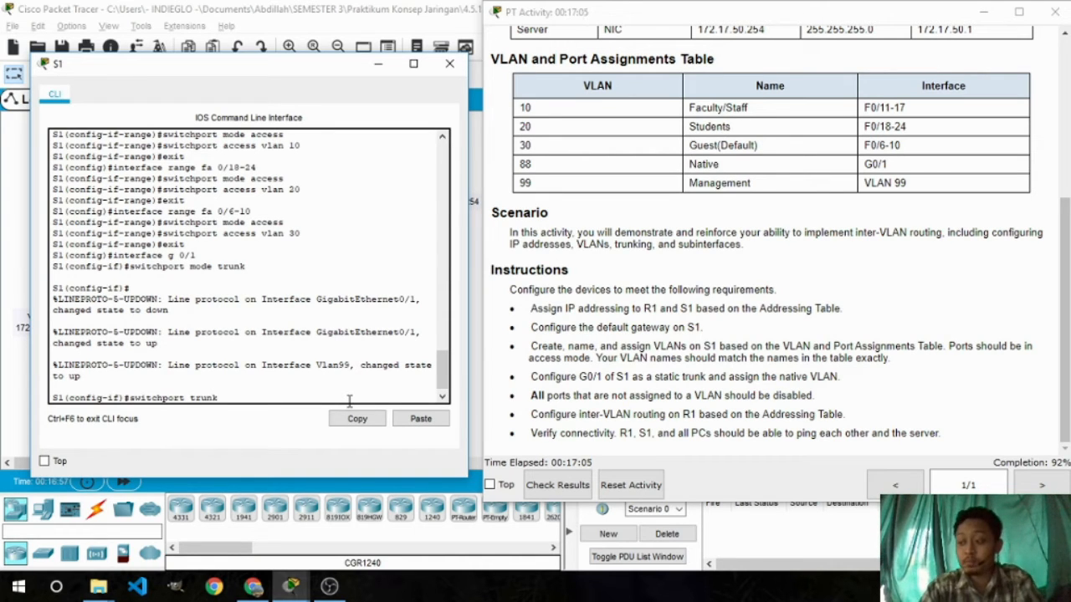
text(native)
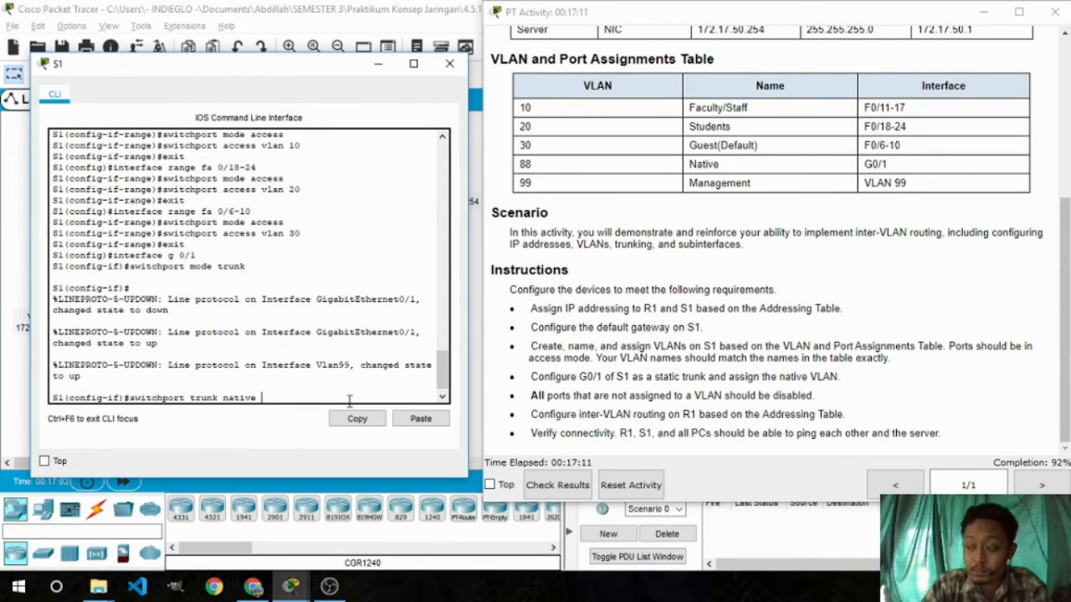
text( vlan 88)
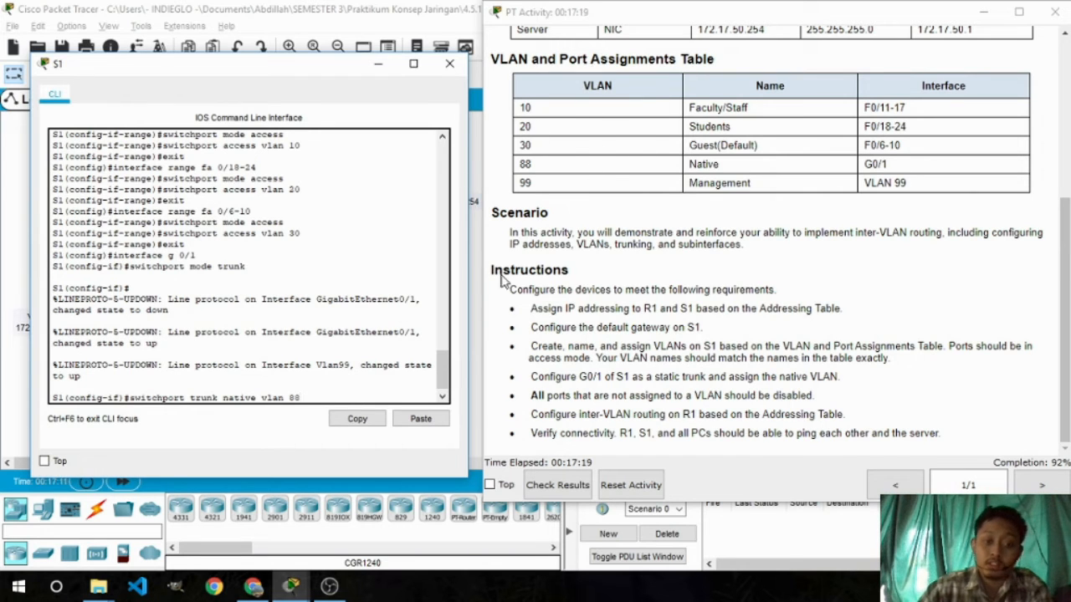
key(Return)
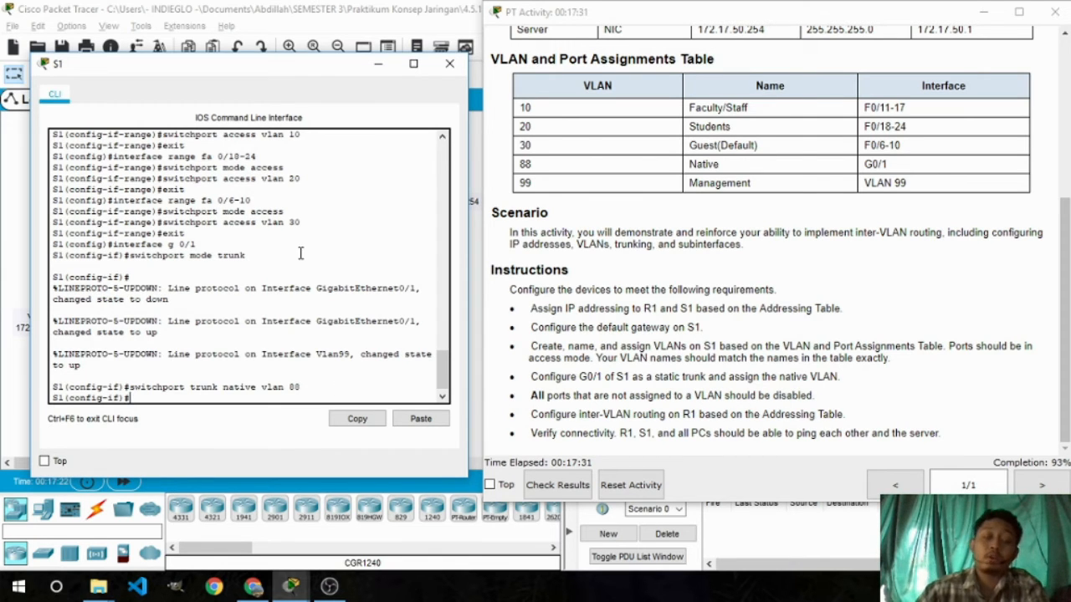
Move S1's CLI window off the network topology and inspect switch S1's port summary there.
drag(291, 70, 742, 61)
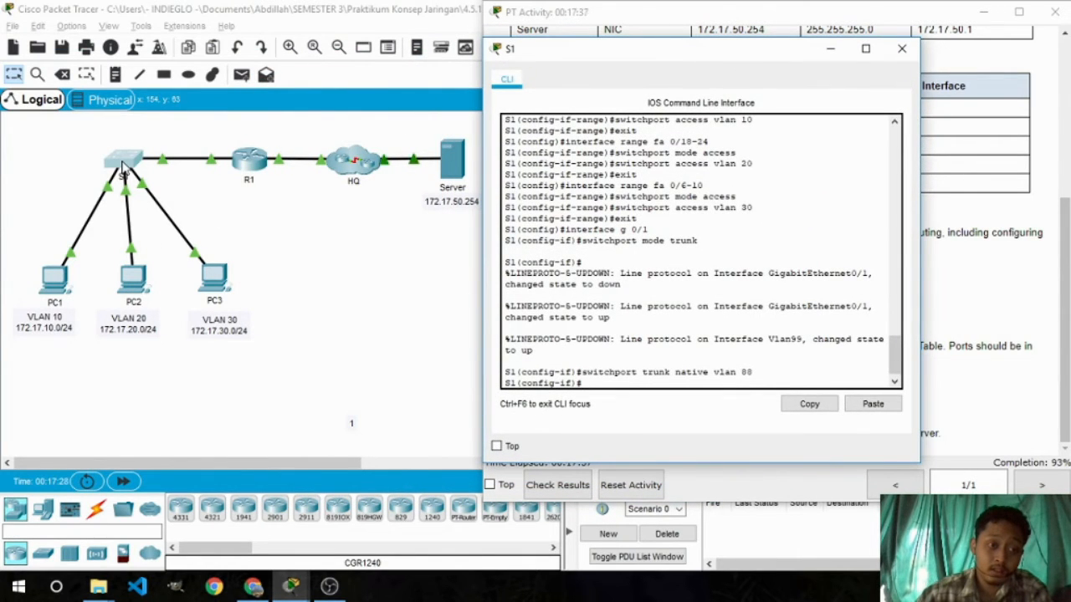
click(186, 199)
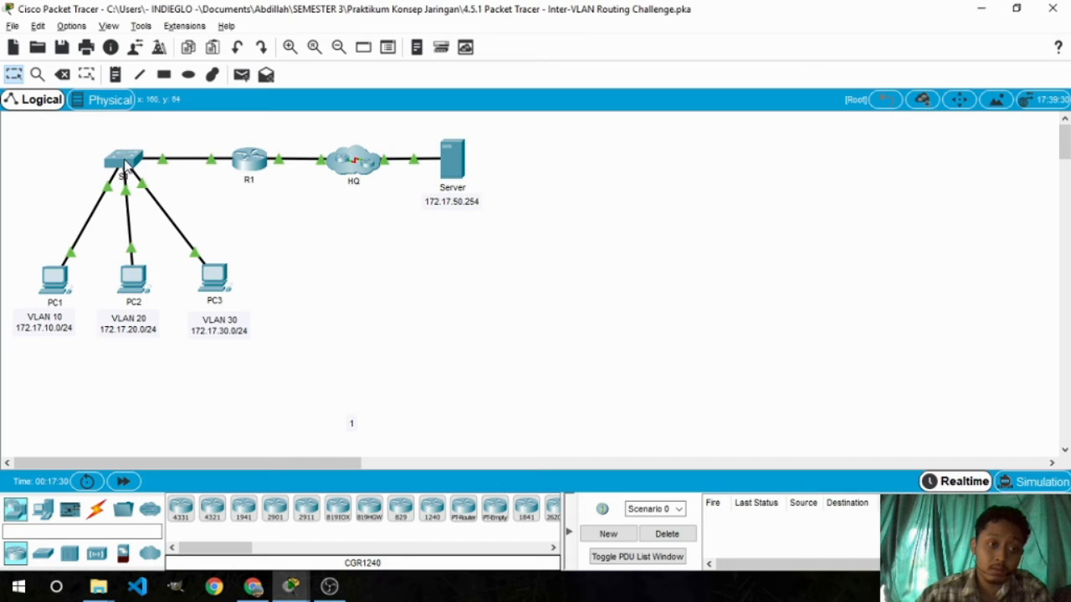
mouse_move(124, 165)
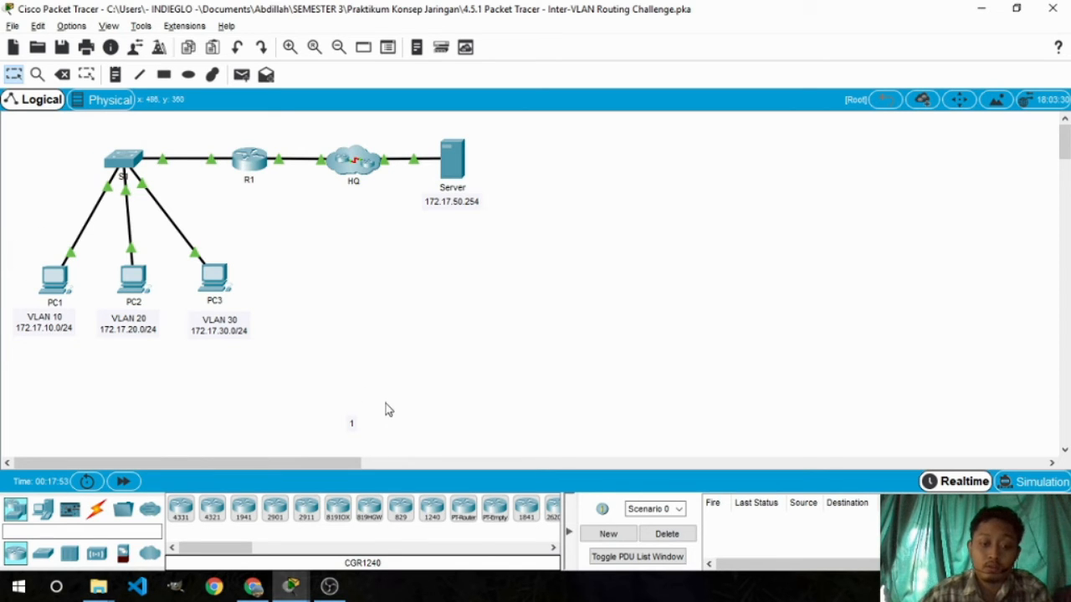
Return to S1's CLI, place it beside the activity instructions, and exit the g 0/1 interface configuration.
click(270, 519)
mouse_move(291, 586)
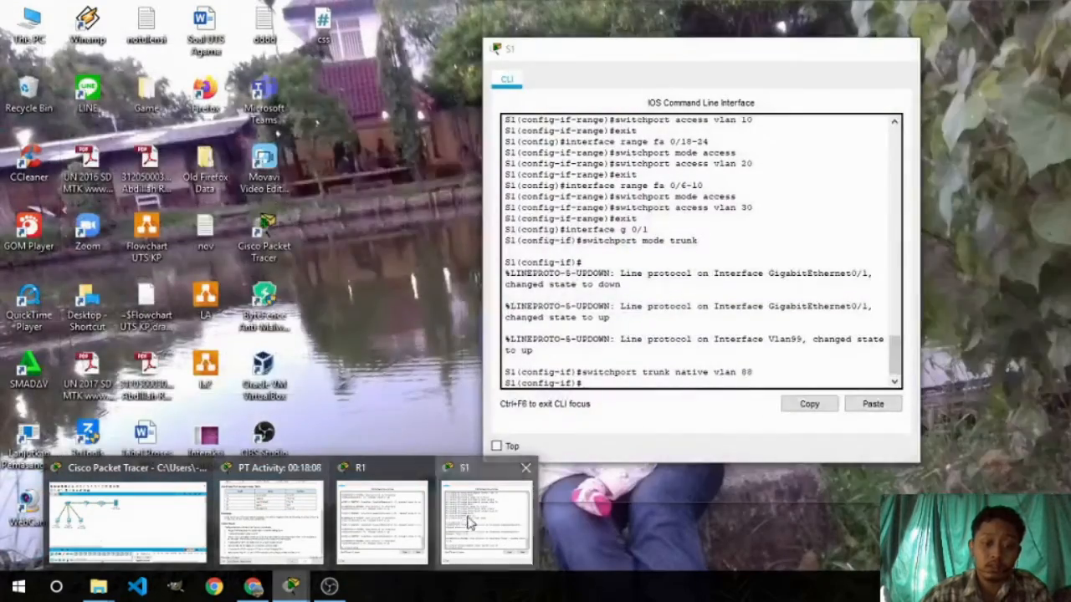
click(469, 522)
drag(658, 59, 240, 63)
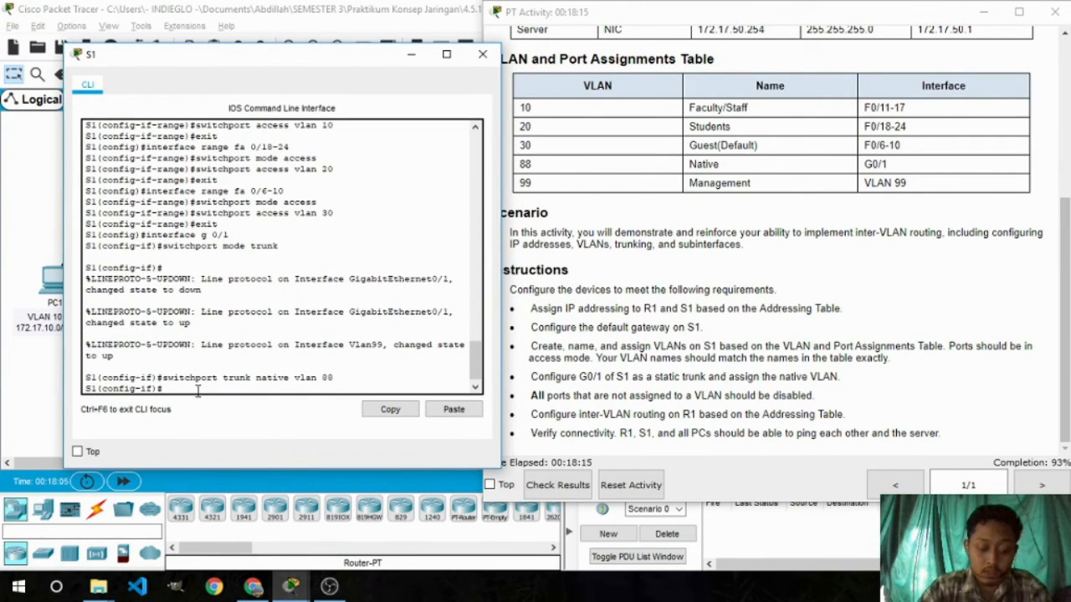
text(xit)
key(Return)
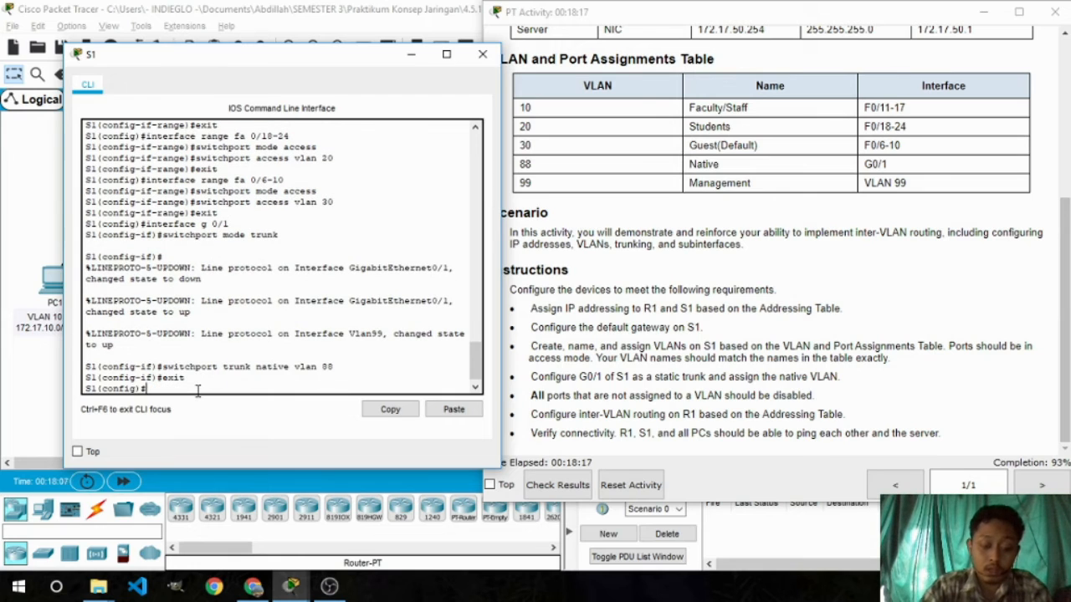
Try to select ports fa 0/1-5, fa 0/7-10, fa 0/12-17, fa 0/19-24 and g 0/2 on S1 as one interface range.
text(interface)
text(range)
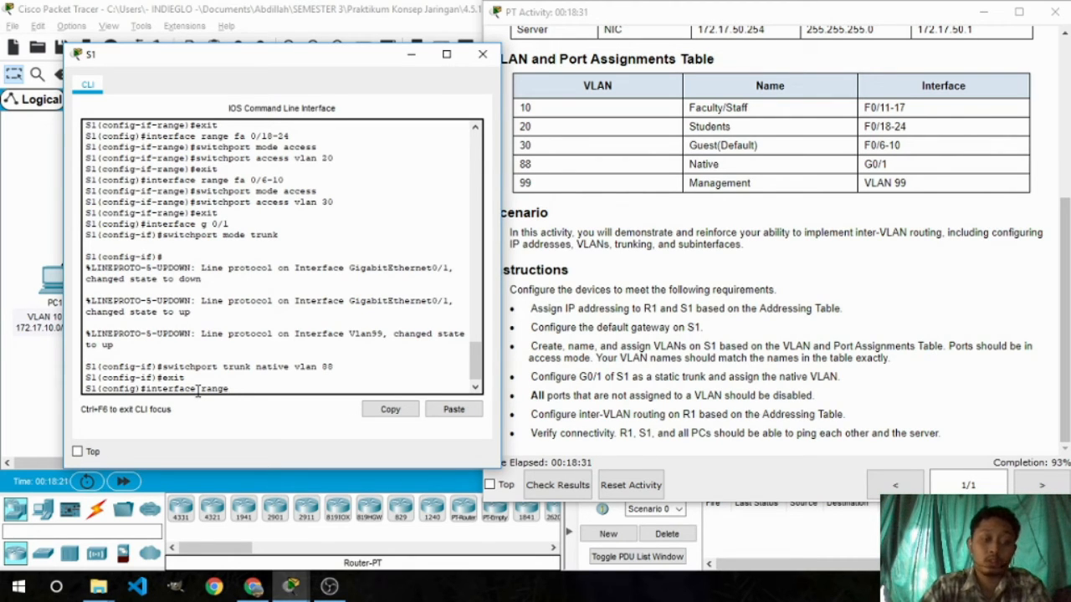
text(fa 0)
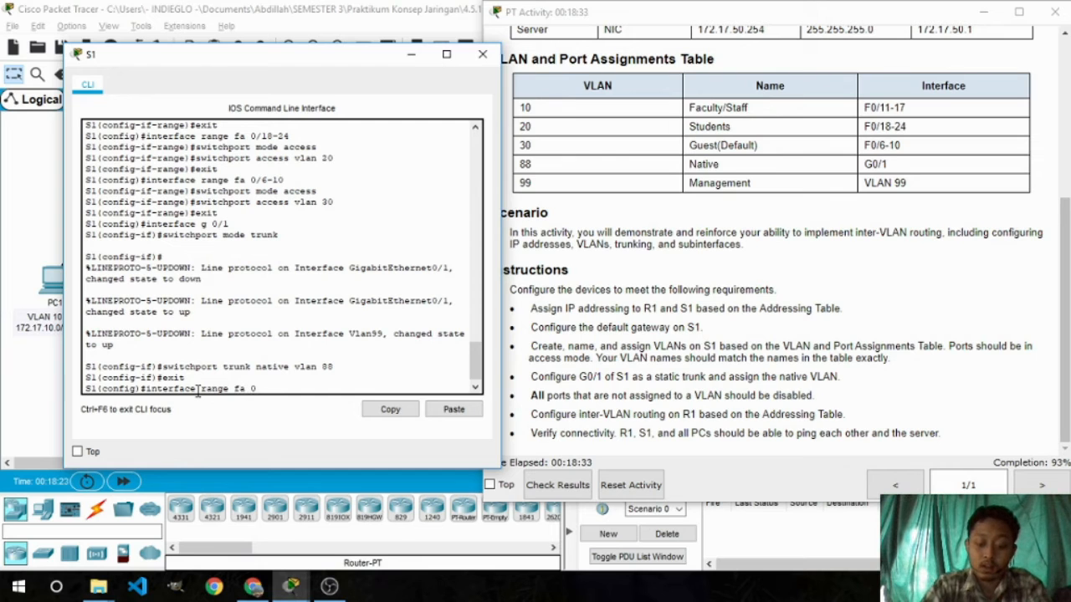
text(/1)
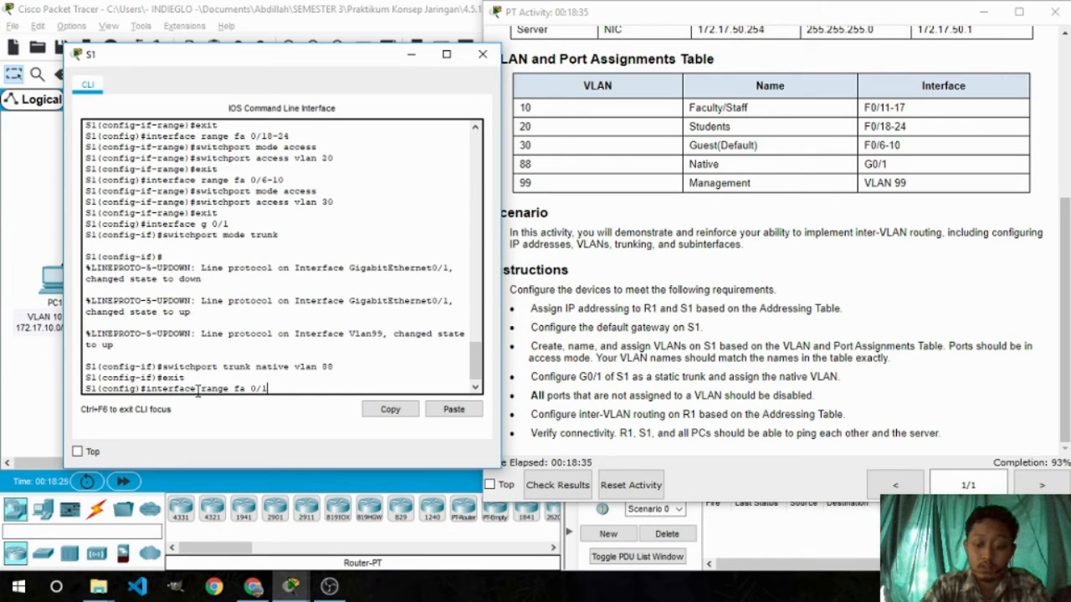
text(-5)
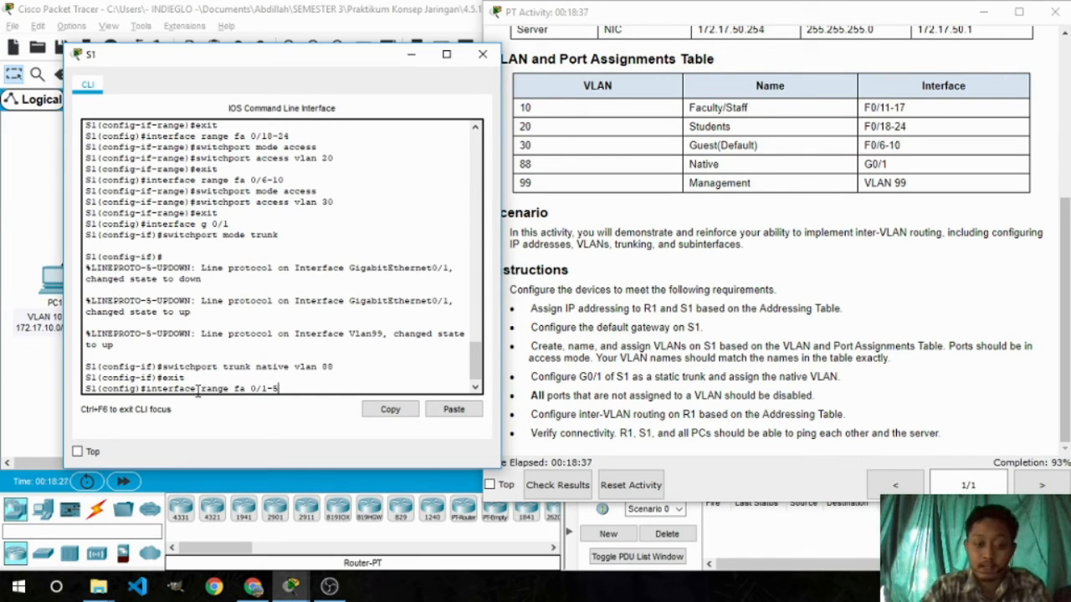
text(, fa 0/7)
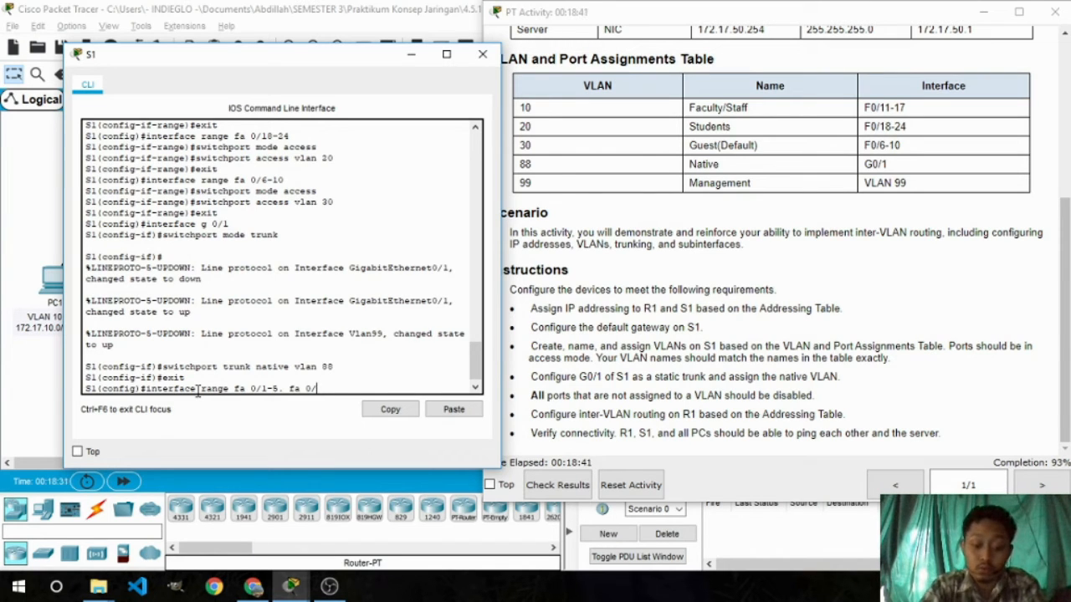
text(-10, fa)
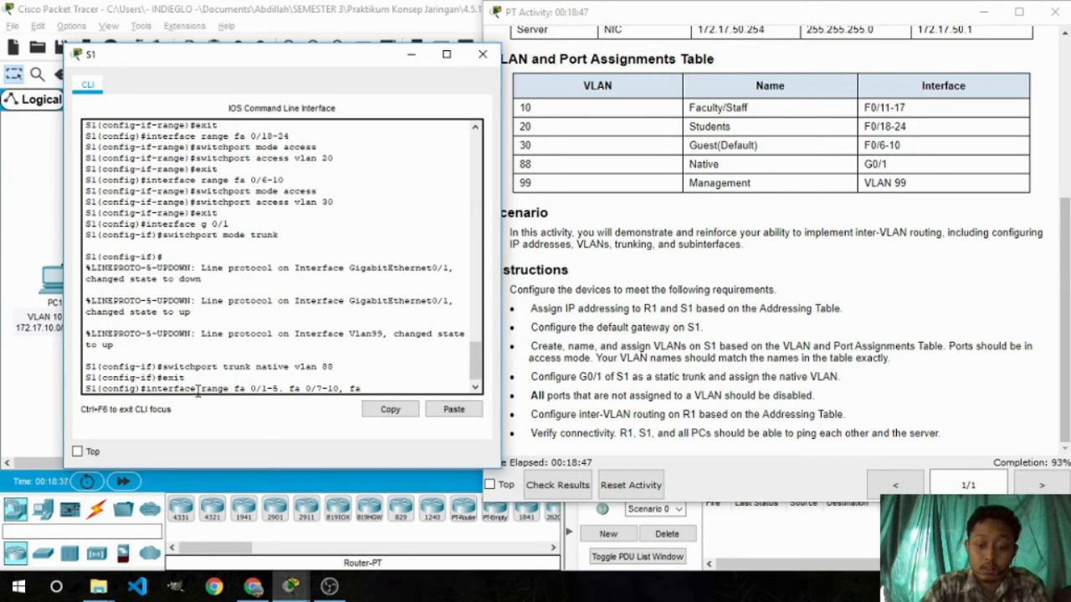
text( 0/)
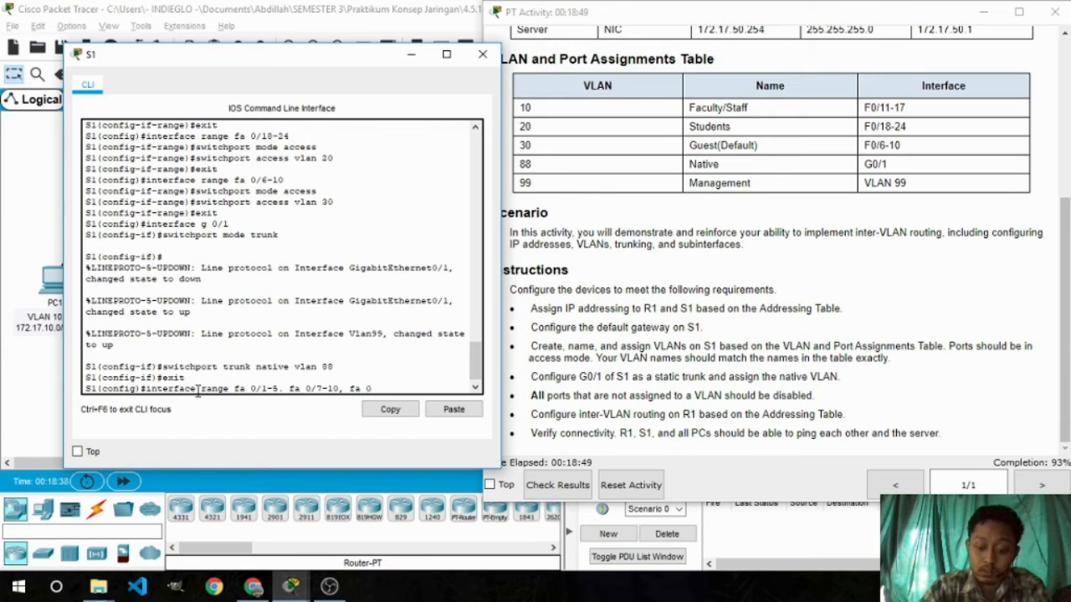
text(12)
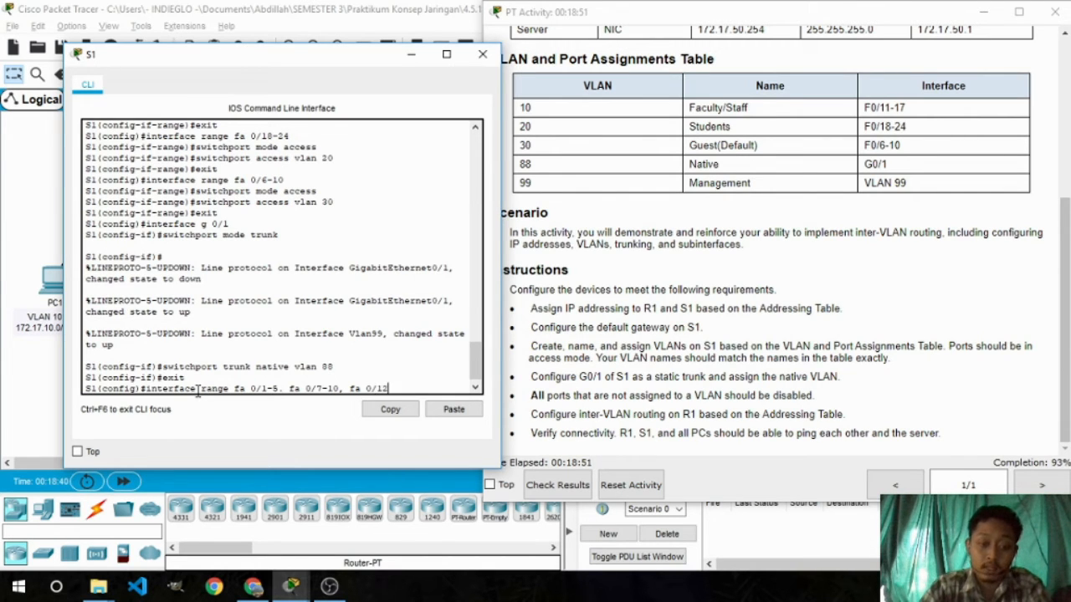
text(-17,)
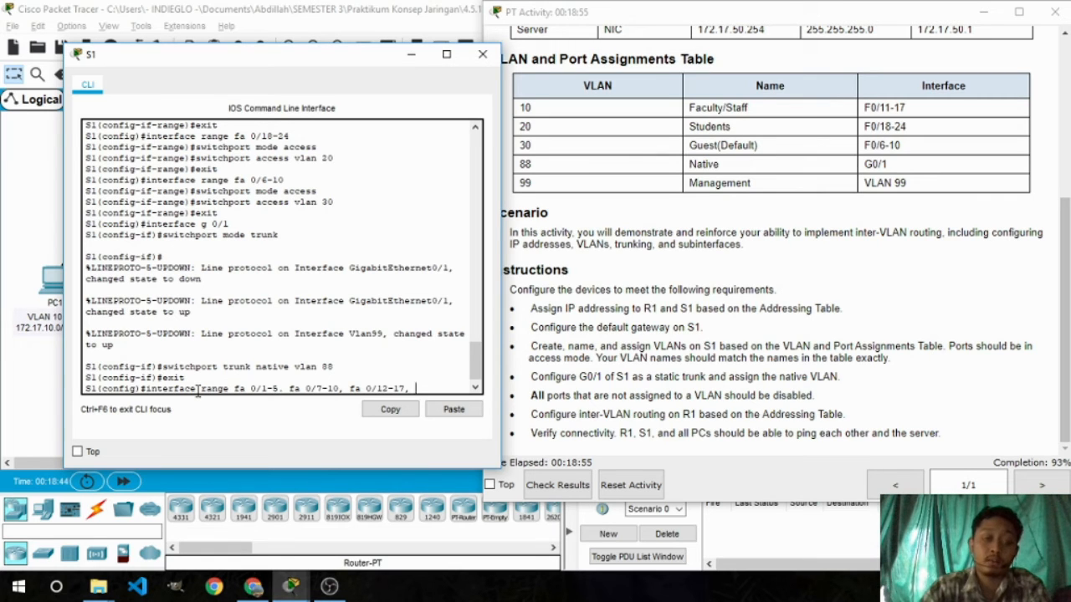
text( fa 0)
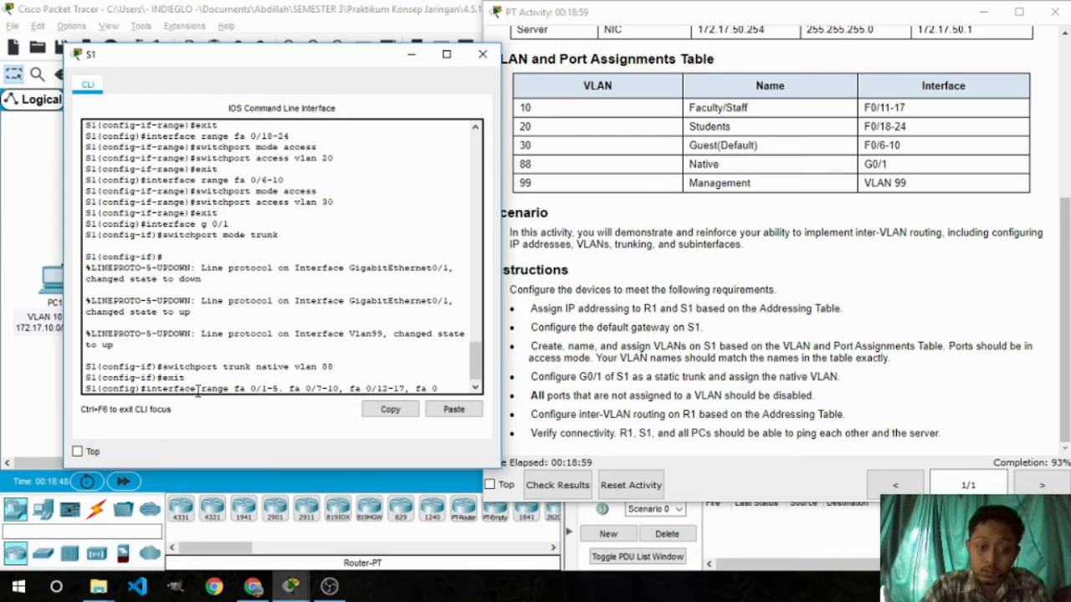
text(/)
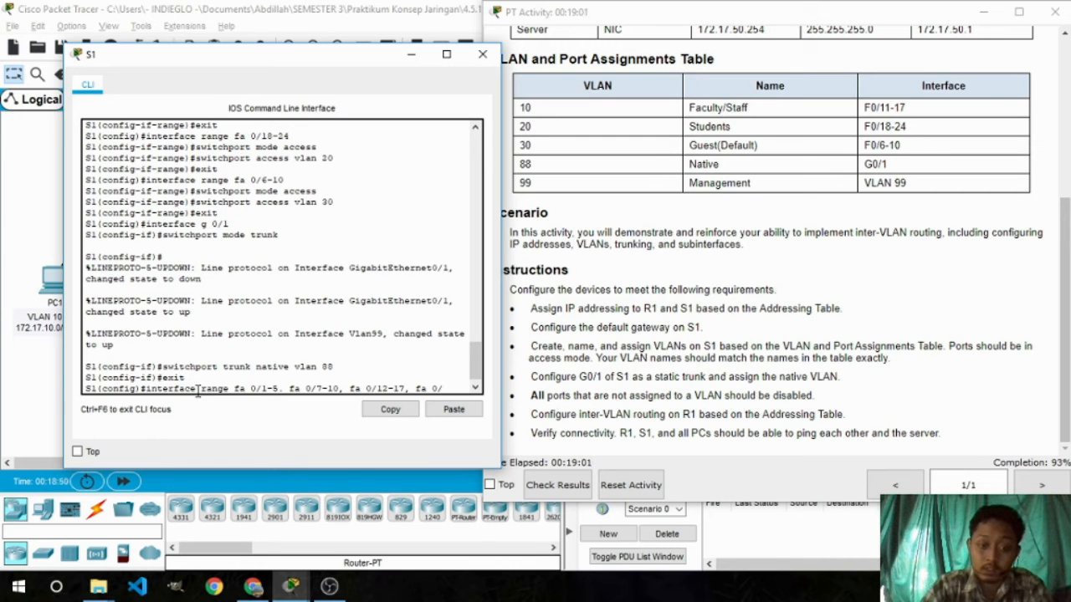
text(19-24)
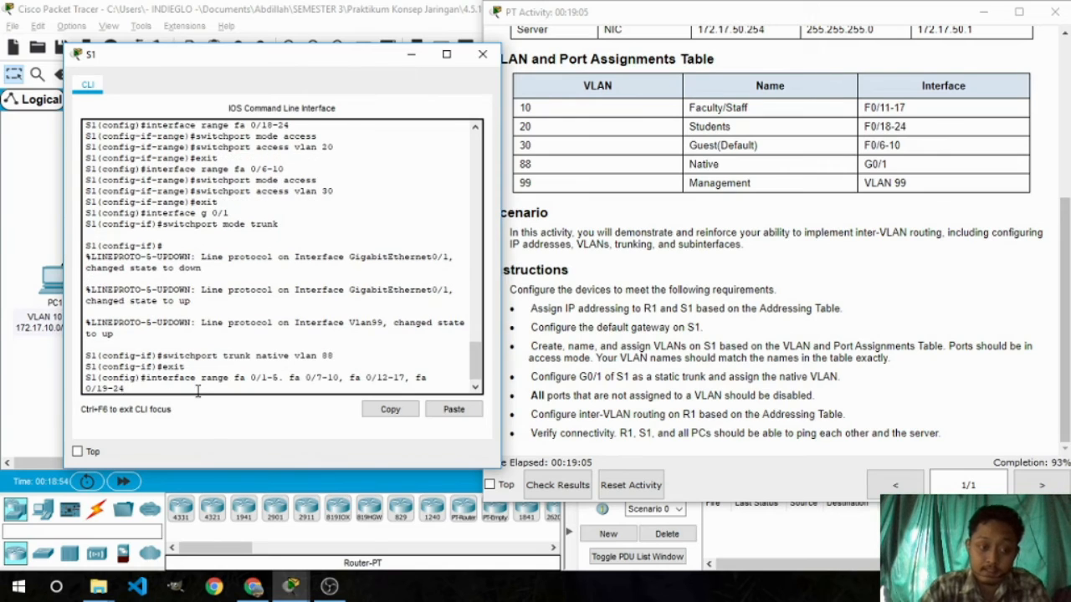
text(,)
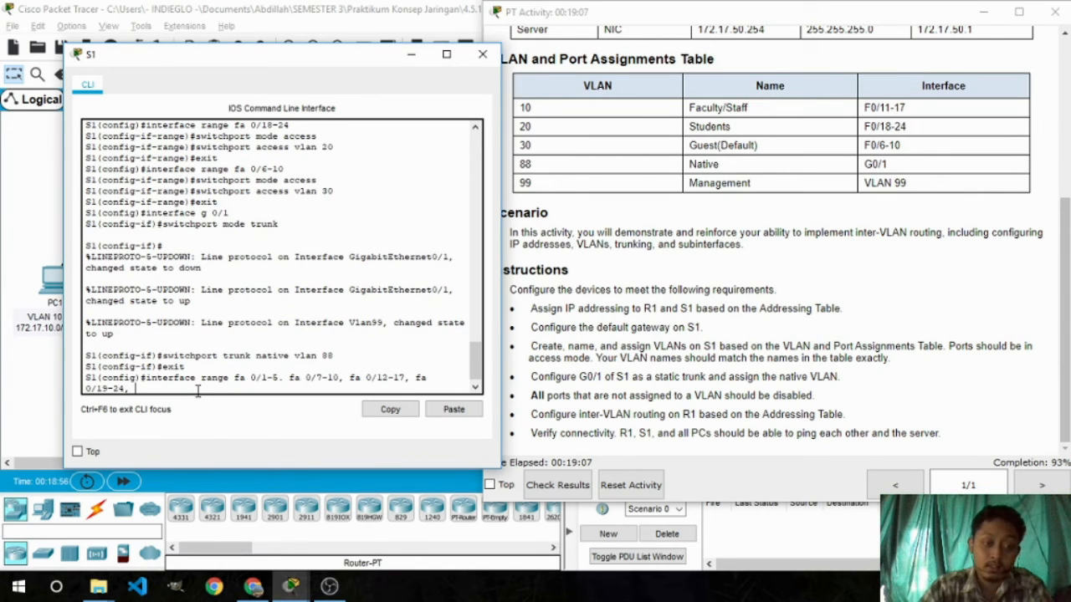
text( g)
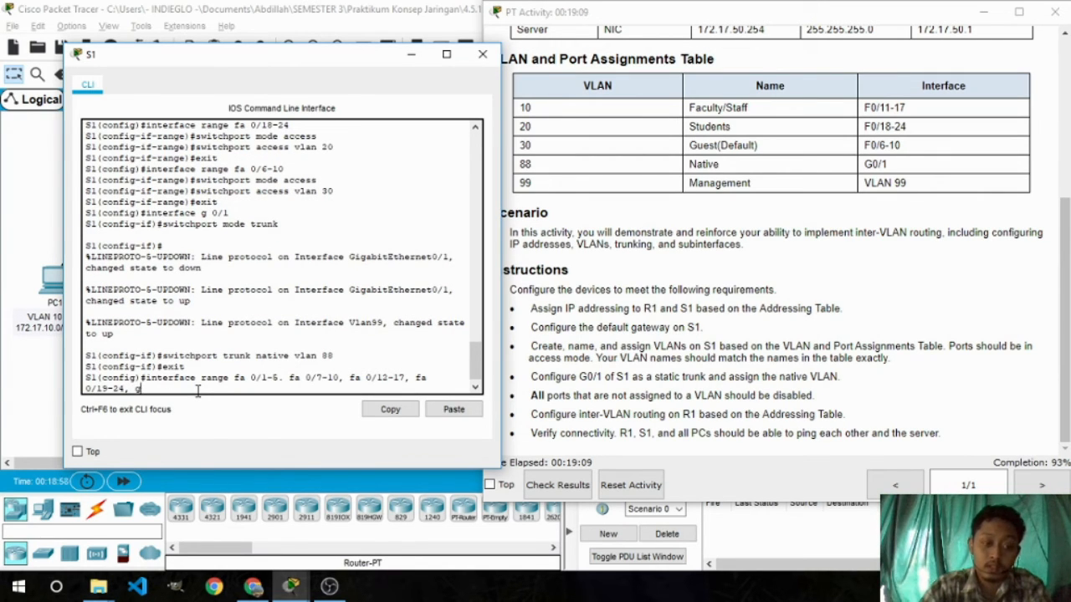
text( 0/1)
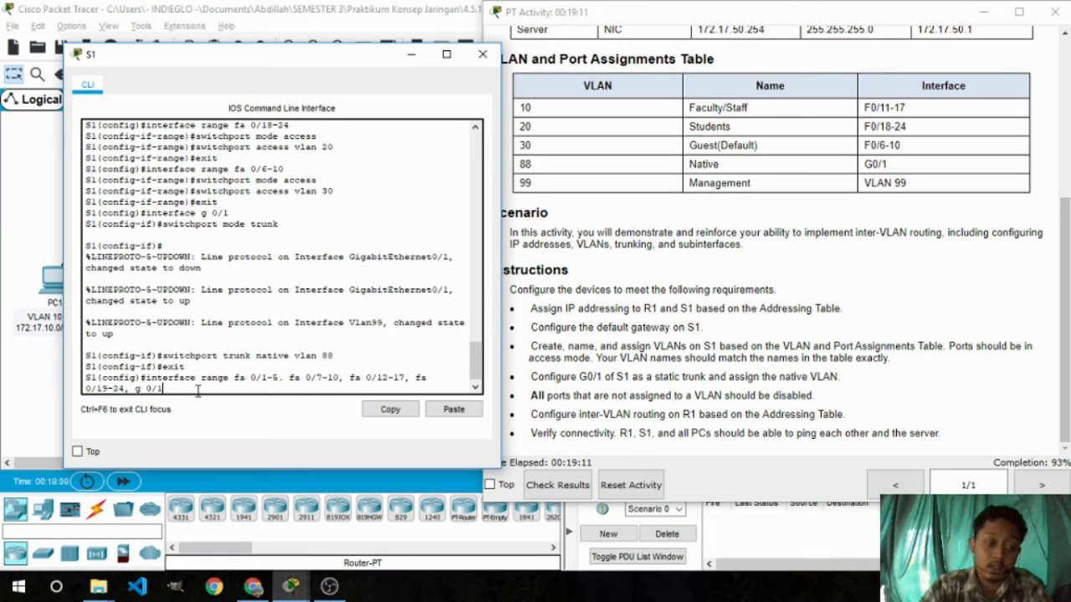
key(BackSpace)
text(2)
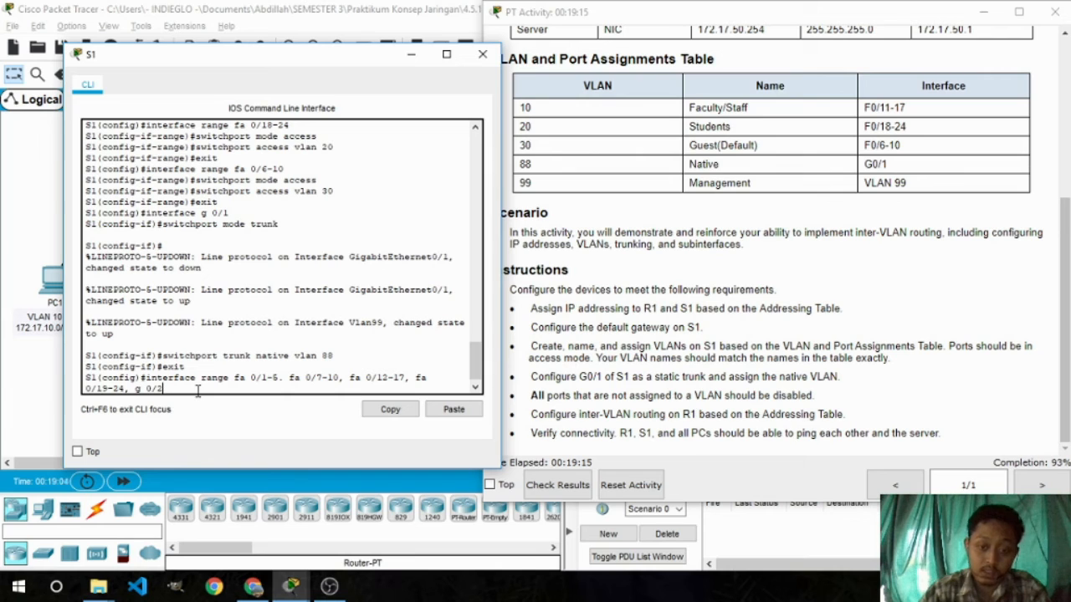
key(Return)
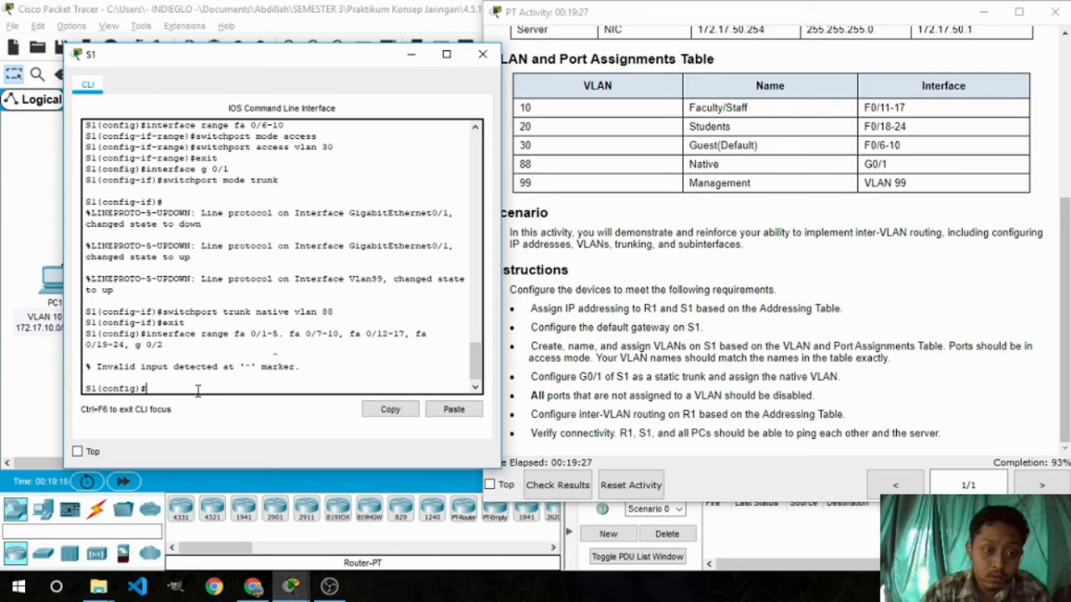
Reissue S1's interface range command with a comma after fa 0/1-5 and apply shutdown to the selected ports.
key(Up)
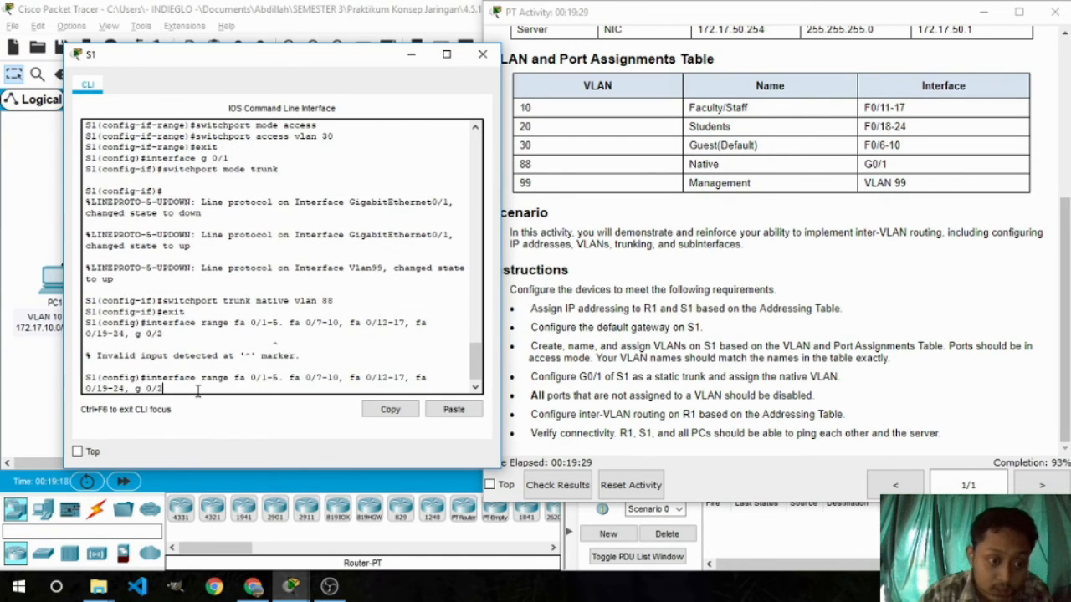
key(Up)
key(Up)
key(Up)
key(Down)
key(Down)
key(Down)
key(Down)
key(Up)
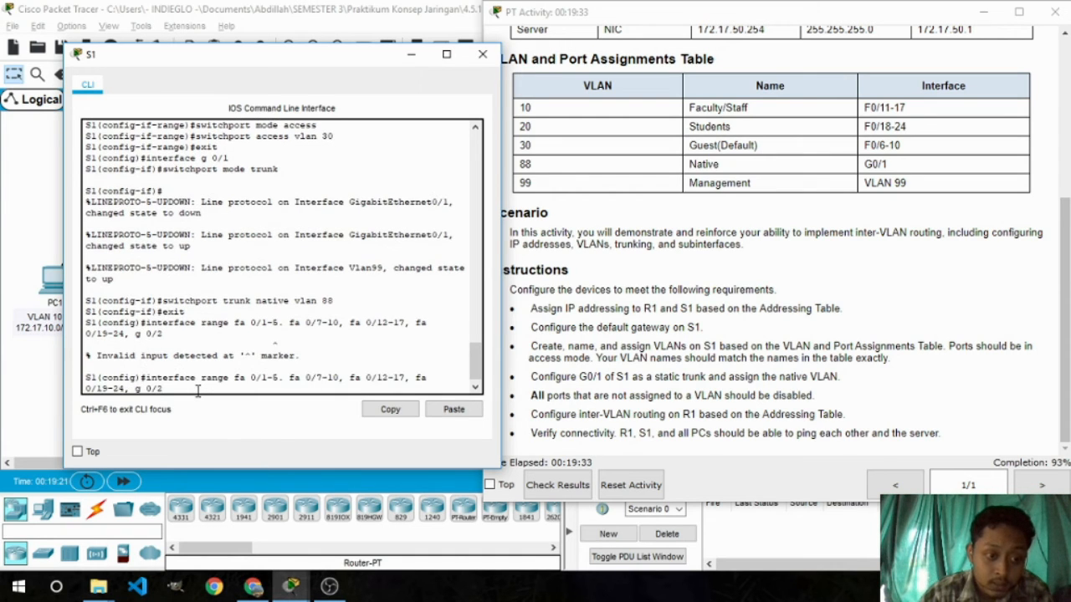
key(Left)
key(Left)
key(Left)
key(Left)
key(Left)
key(Left)
key(Left)
key(Left)
key(Left)
key(Left)
key(Left)
key(Left)
key(Left)
key(Left)
key(Left)
key(Left)
key(Left)
key(Left)
key(Left)
key(Left)
key(Left)
key(Left)
key(Left)
key(Left)
key(Left)
key(Left)
key(Left)
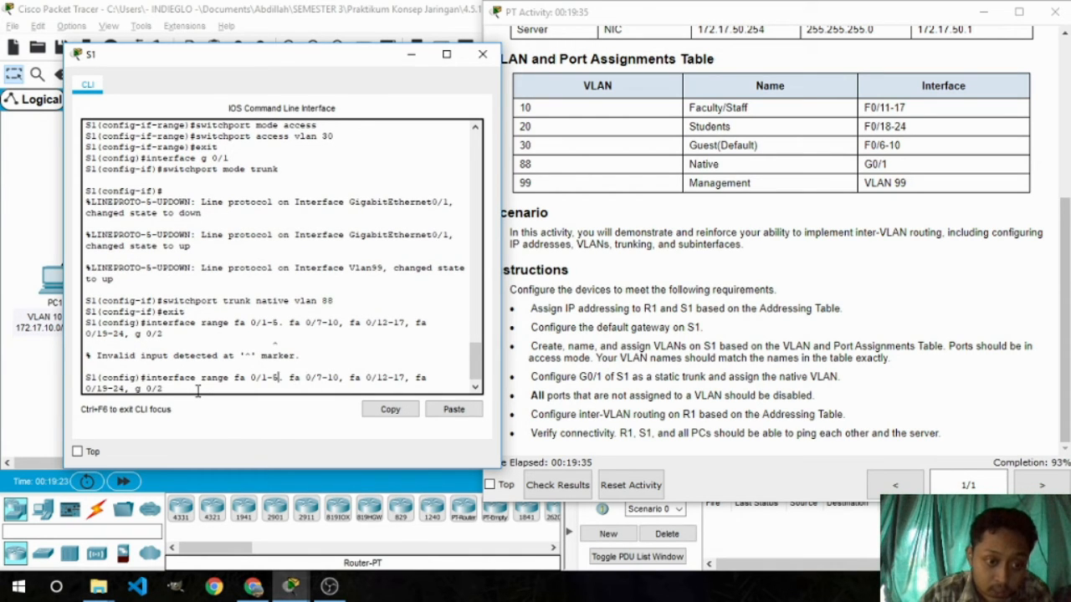
key(BackSpace)
text(,)
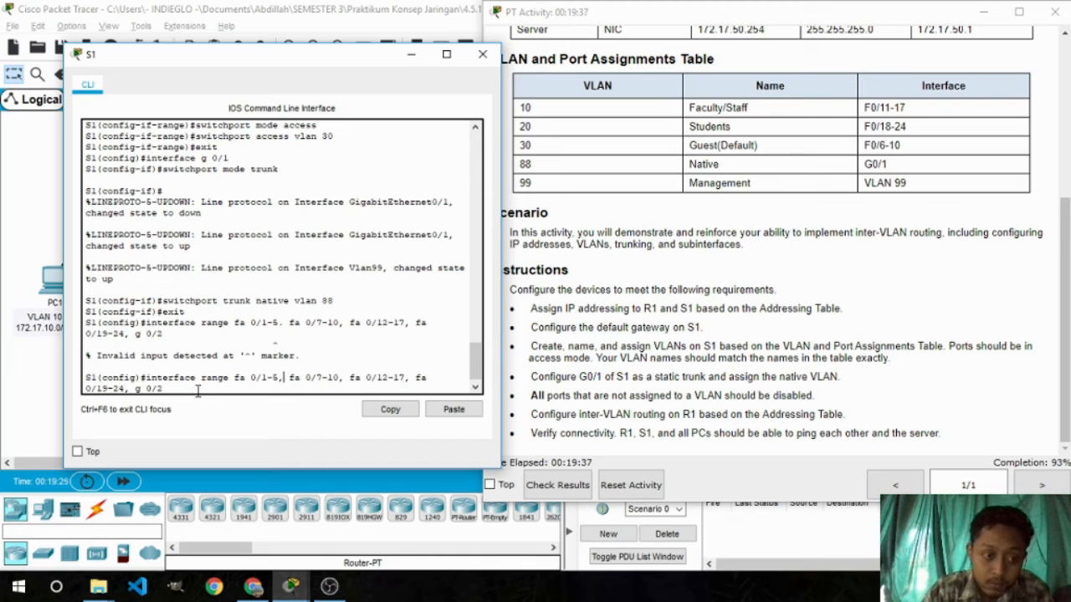
key(Return)
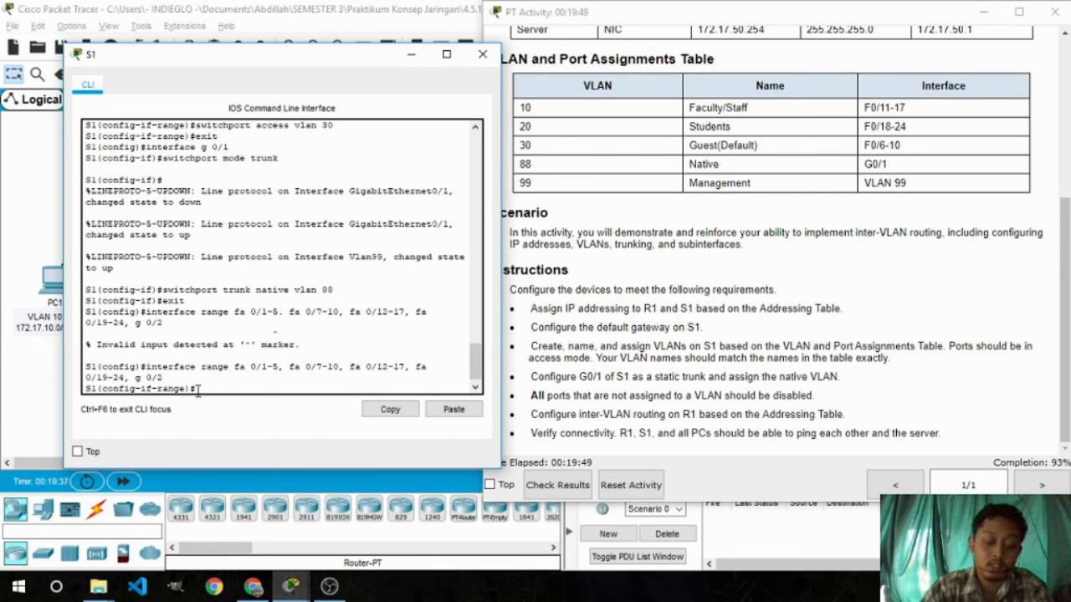
text(shutdown)
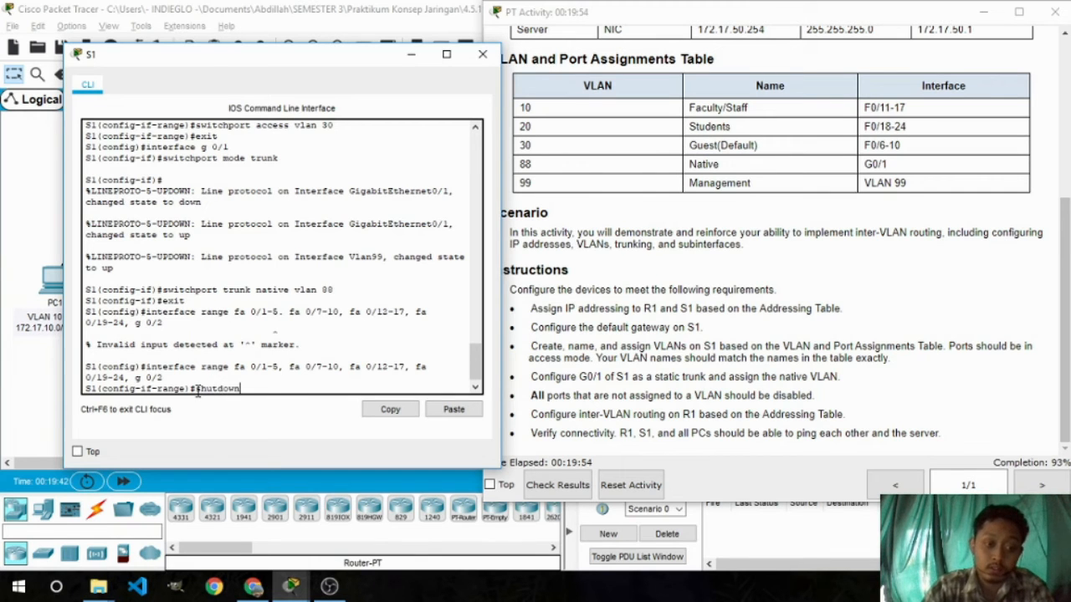
key(Return)
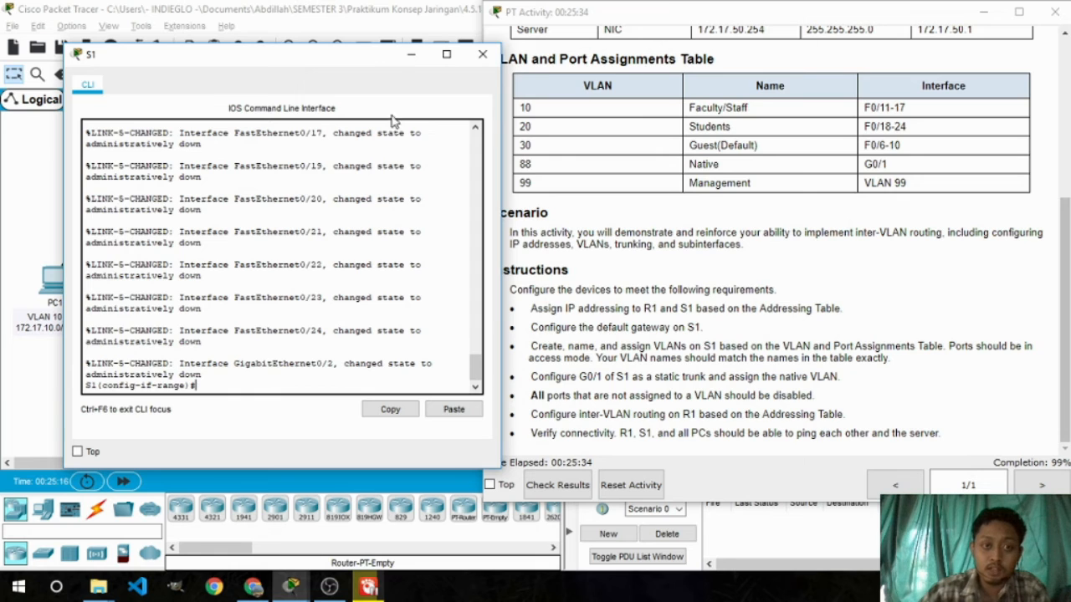
Minimize S1's CLI window and open router R1's CLI beside the activity instructions.
drag(368, 67, 354, 63)
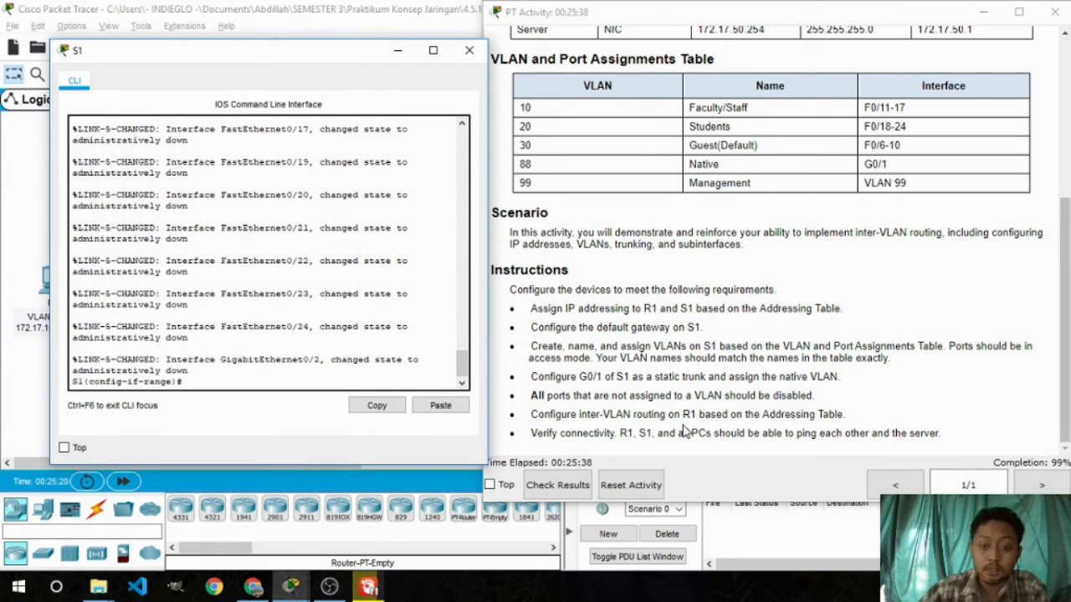
click(398, 50)
click(252, 163)
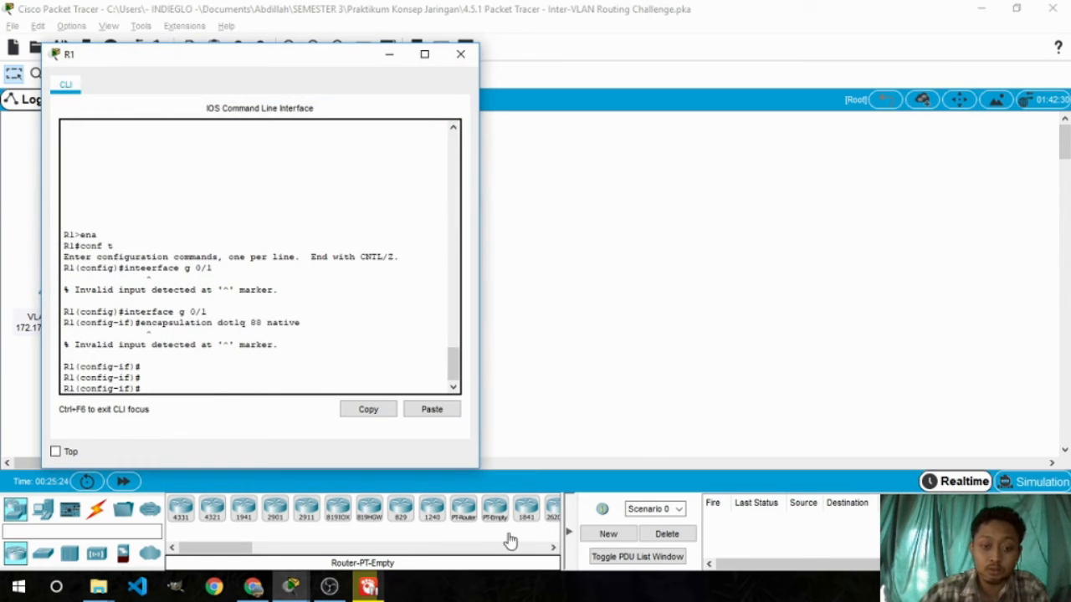
mouse_move(297, 586)
click(270, 527)
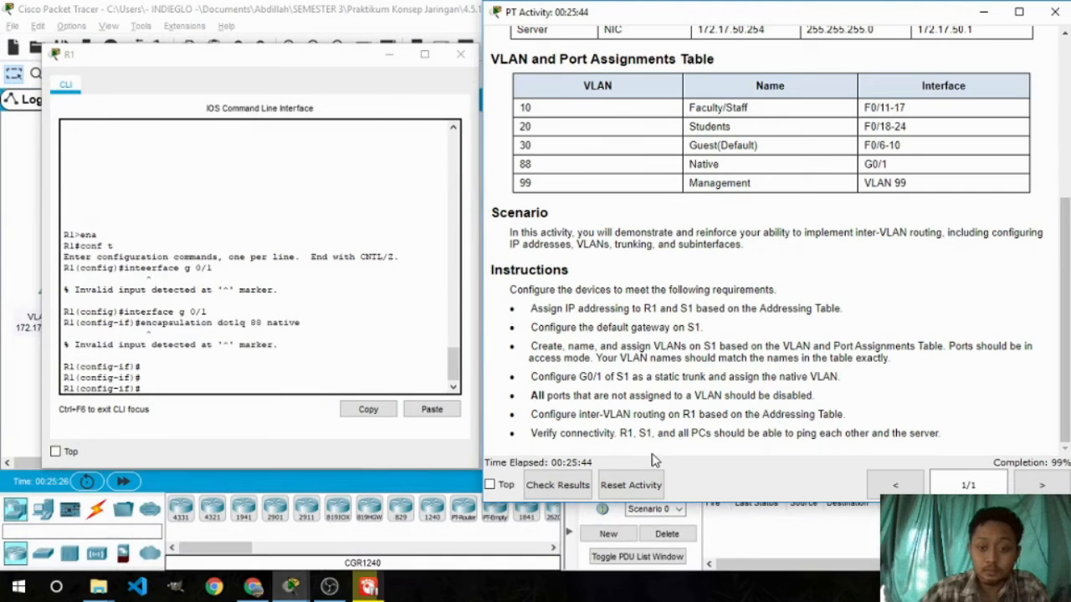
click(186, 385)
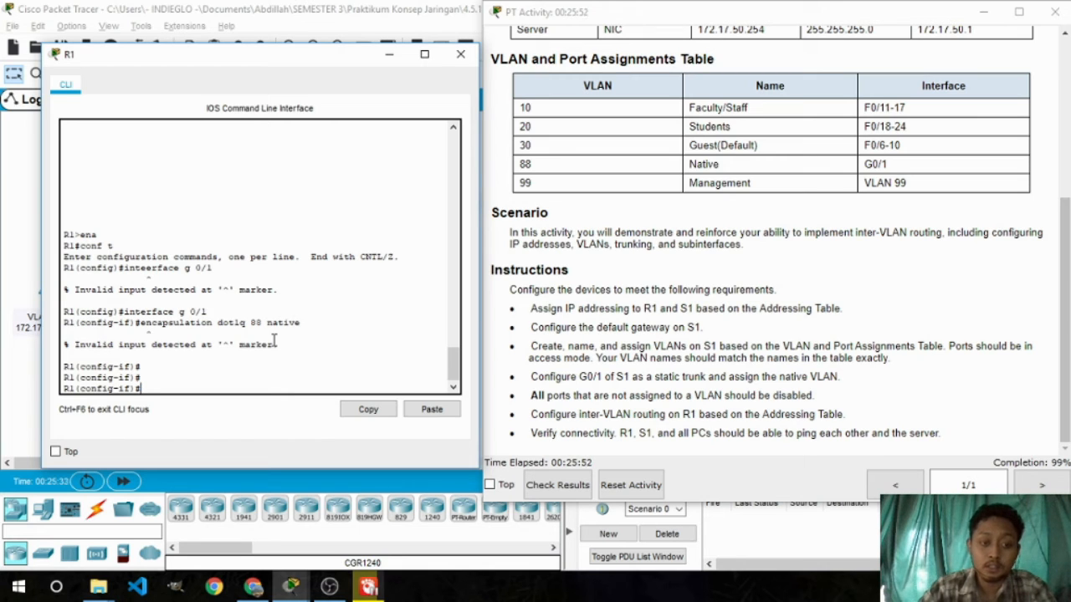
Enter subinterface g 0/1.88 on R1 and set its encapsulation to dot1q 88 native.
text(interface)
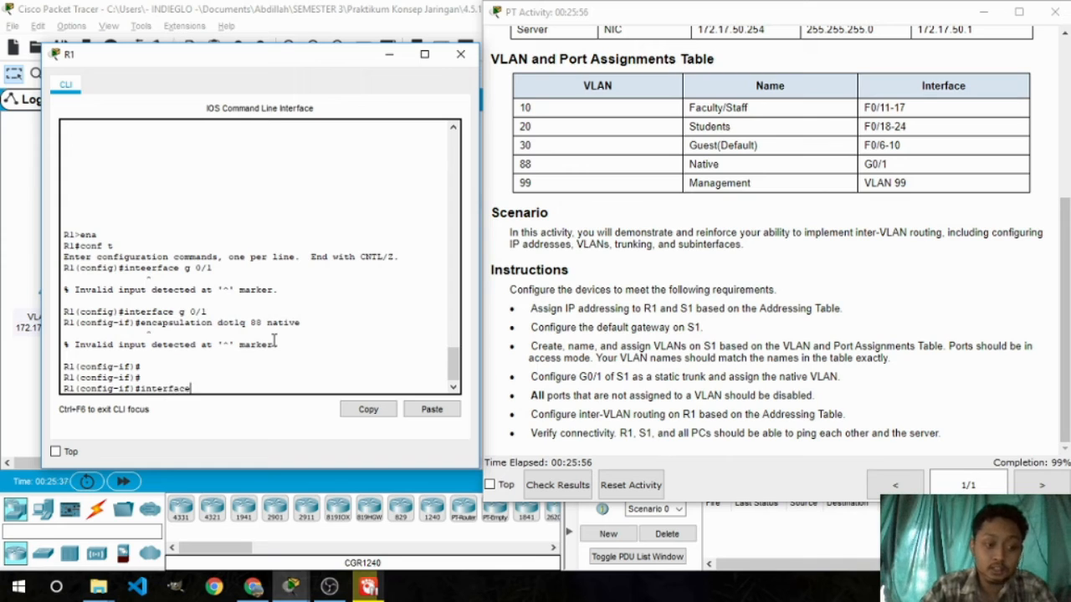
text( g 0/1.88)
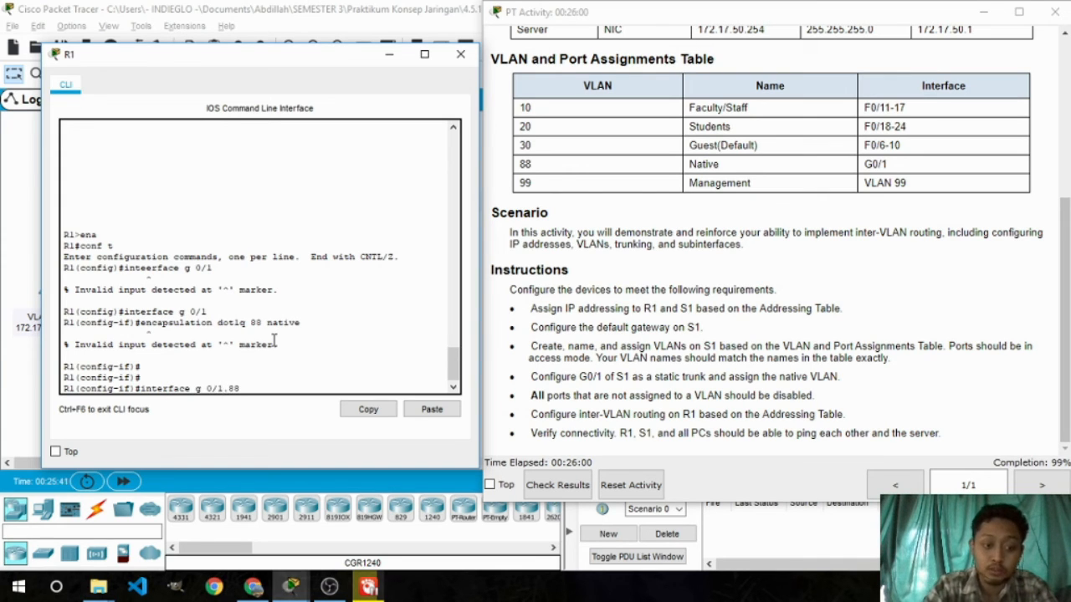
key(Return)
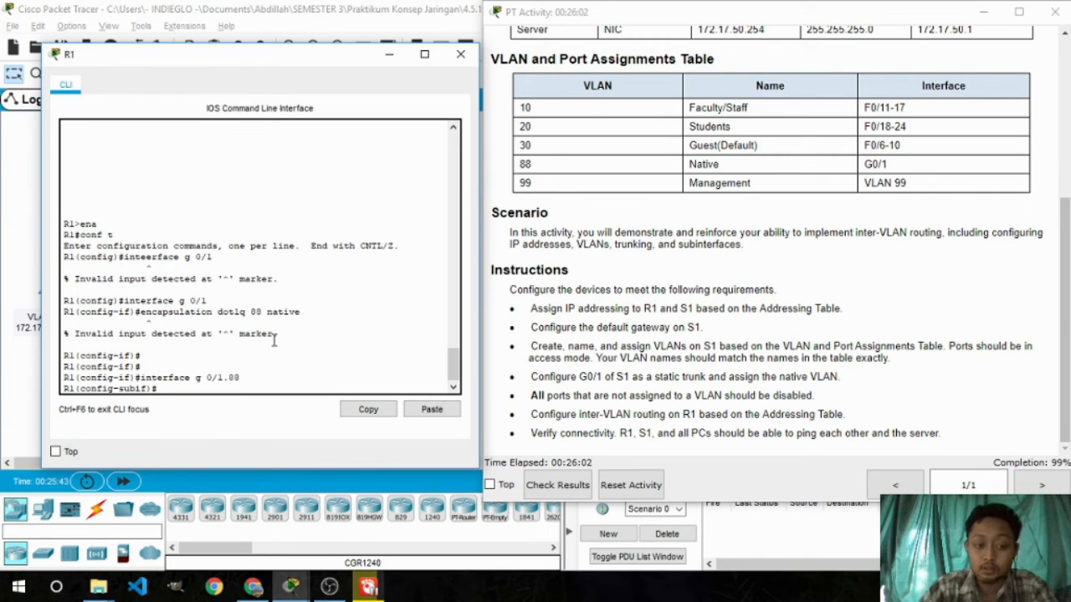
key(Up)
key(Up)
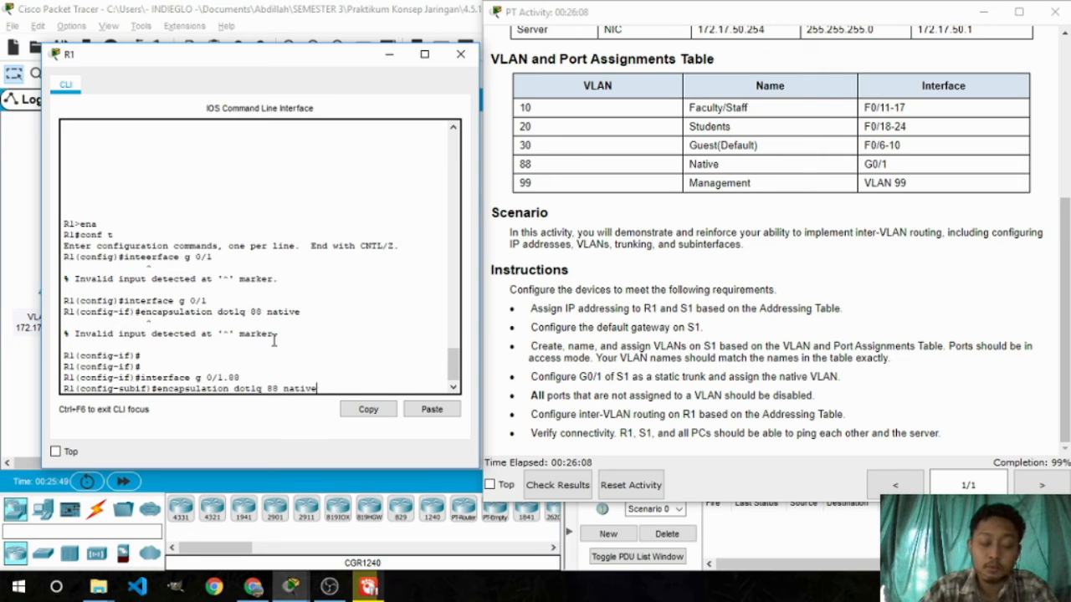
key(Return)
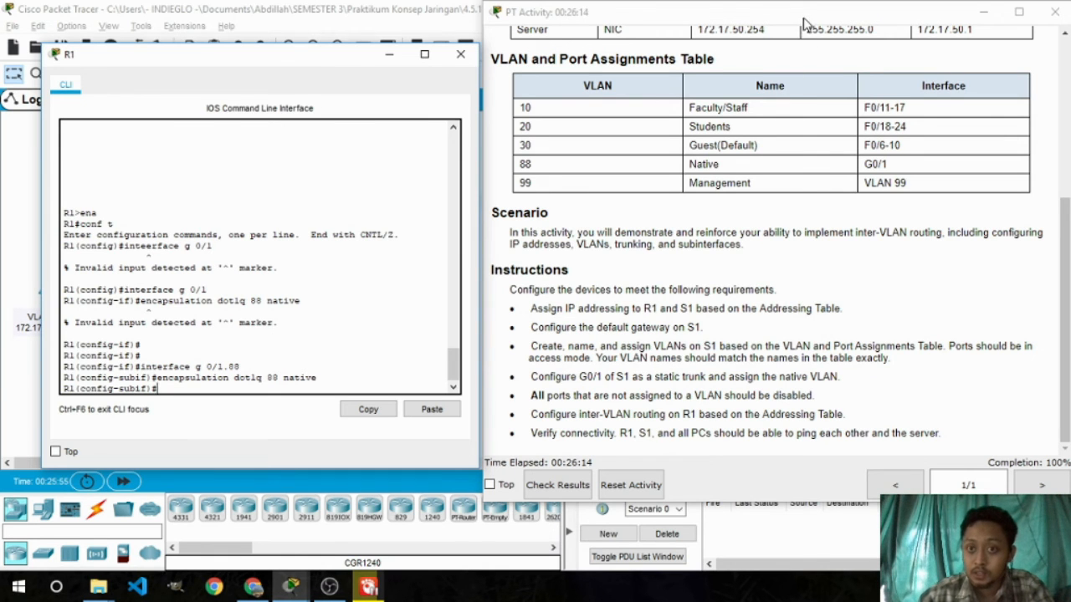
Shift the activity instructions window aside and check the activity's results.
drag(807, 12, 717, 11)
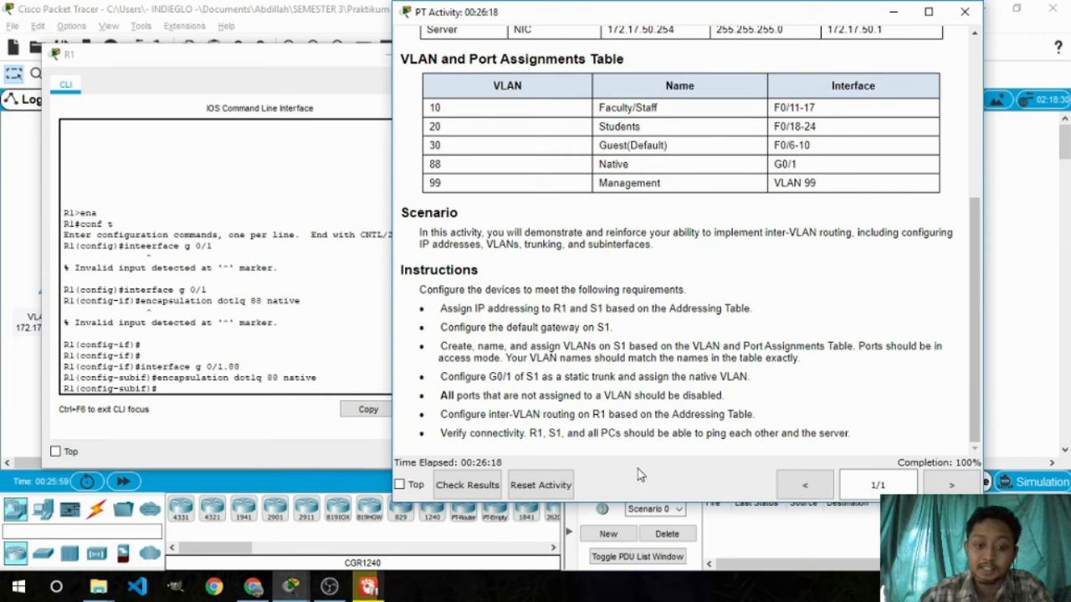
click(469, 484)
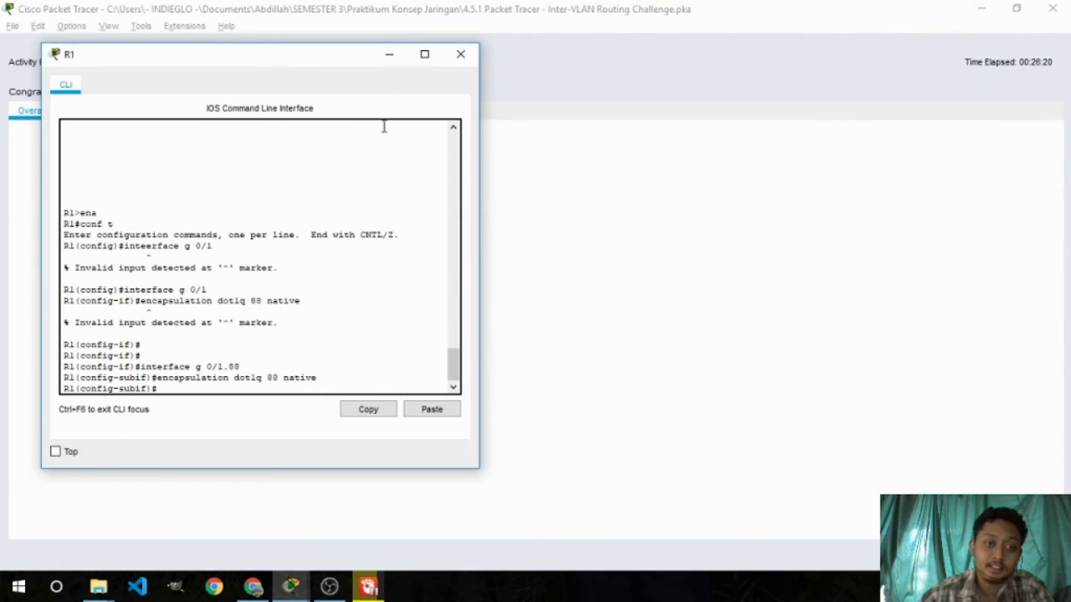
Minimize R1's CLI window, review the assessment items in the activity results and close the results.
click(389, 59)
click(136, 117)
scroll(201, 276, down, 5)
scroll(205, 269, down, 8)
scroll(222, 270, up, 7)
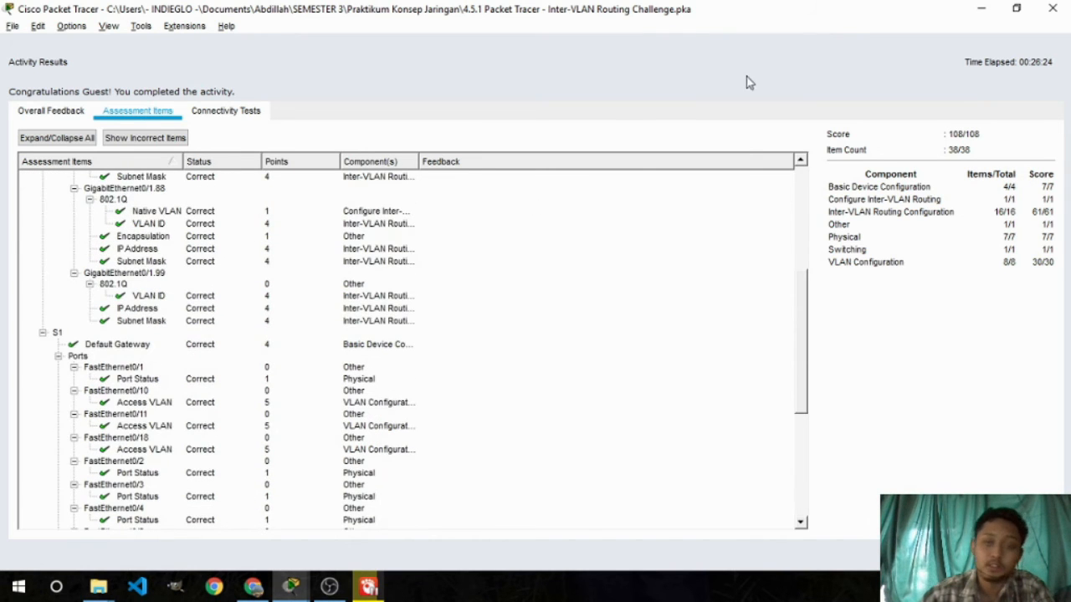
click(1022, 555)
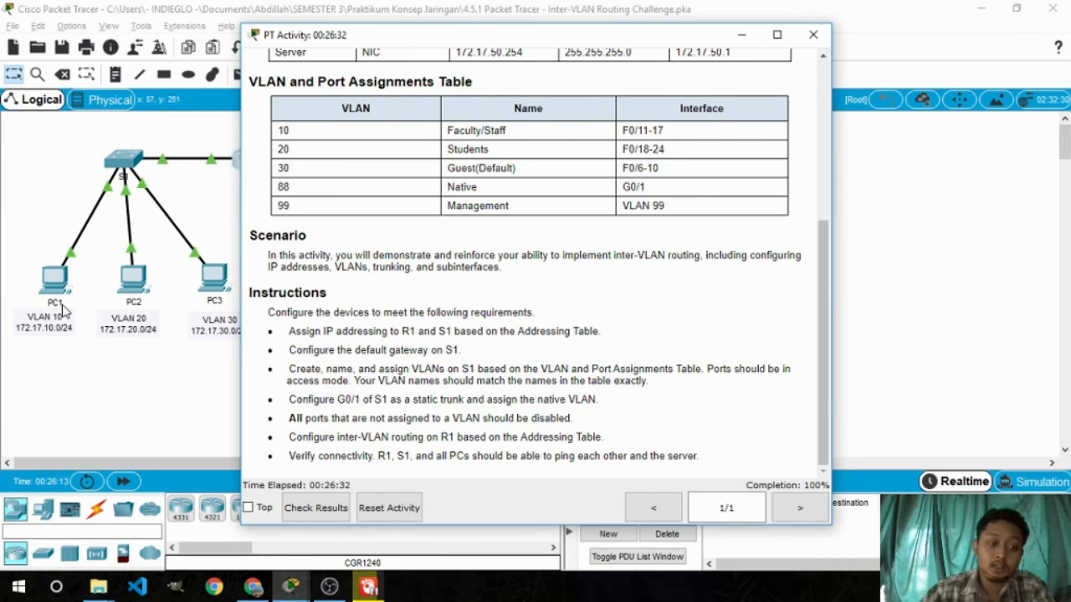
Minimize the activity instructions and ping the server at 172.17.50.254 from PC1's command prompt.
click(740, 34)
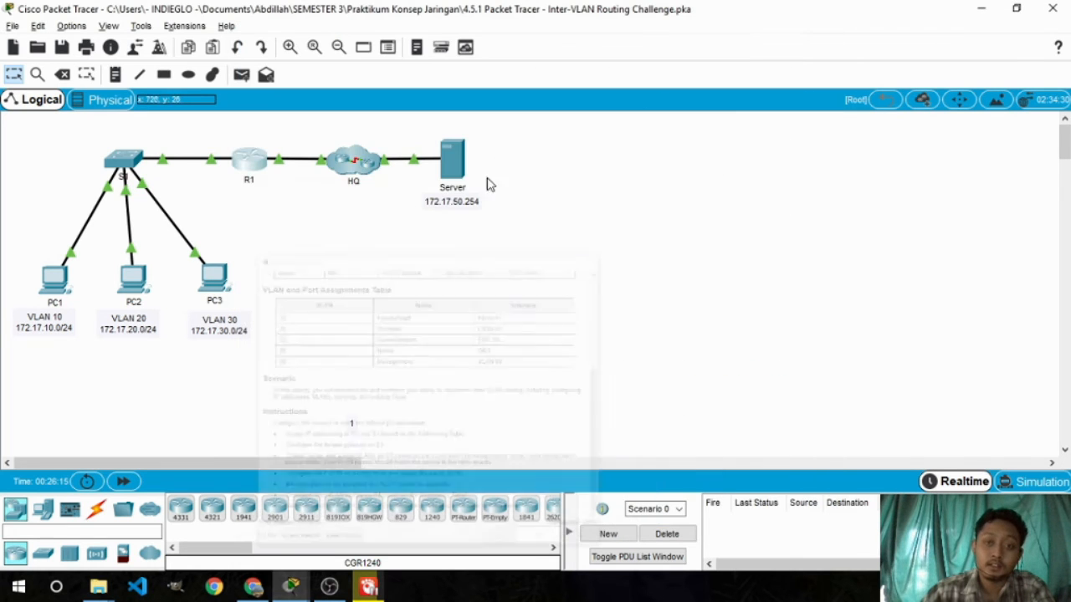
click(52, 279)
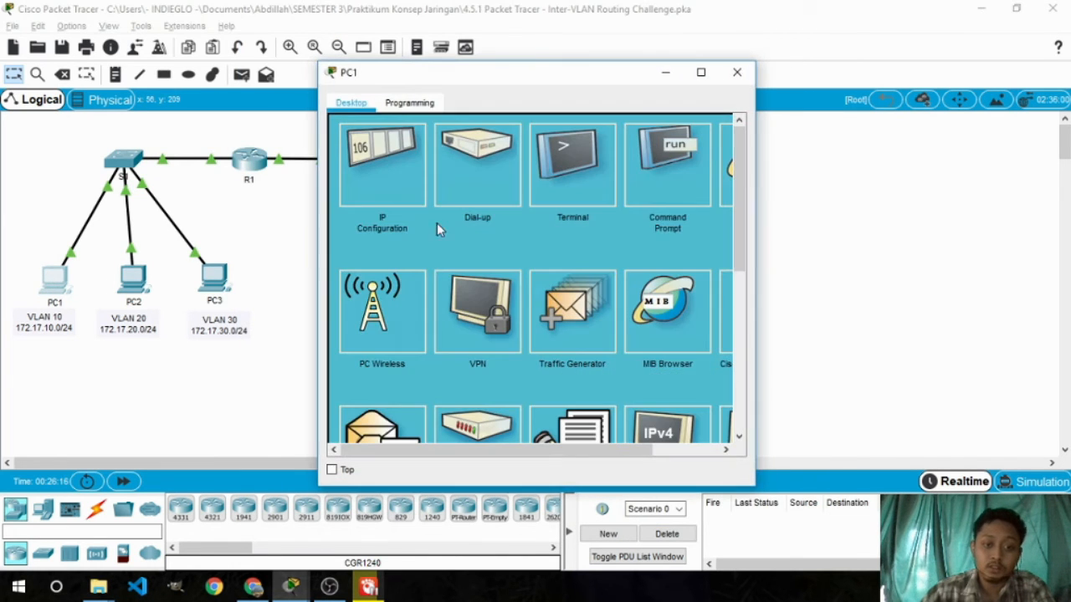
click(674, 186)
text(ping)
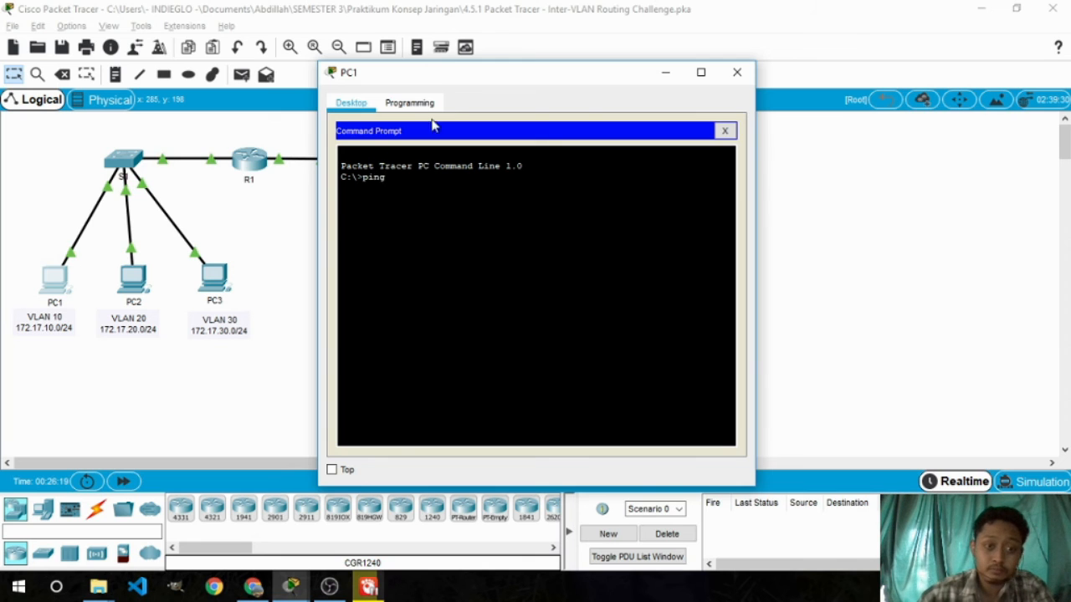
drag(456, 74, 637, 74)
text(g 172)
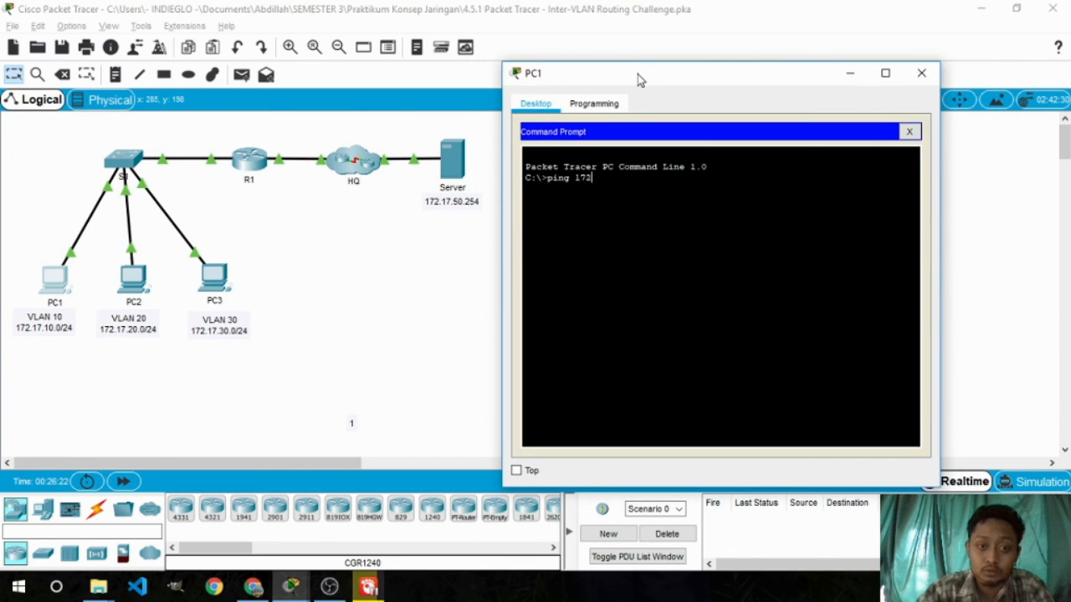
text(.17)
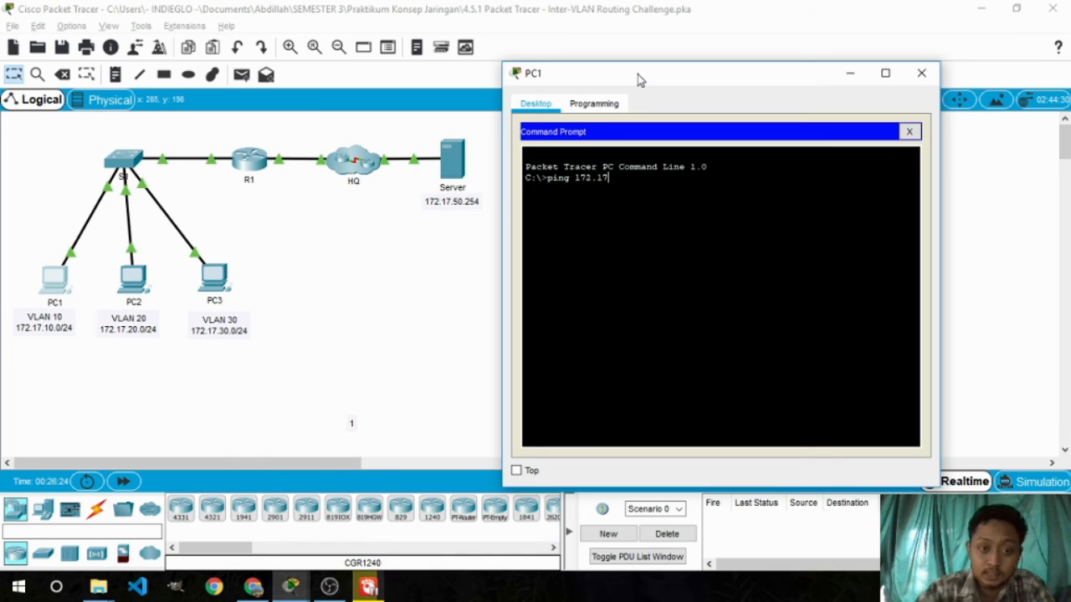
text(.50)
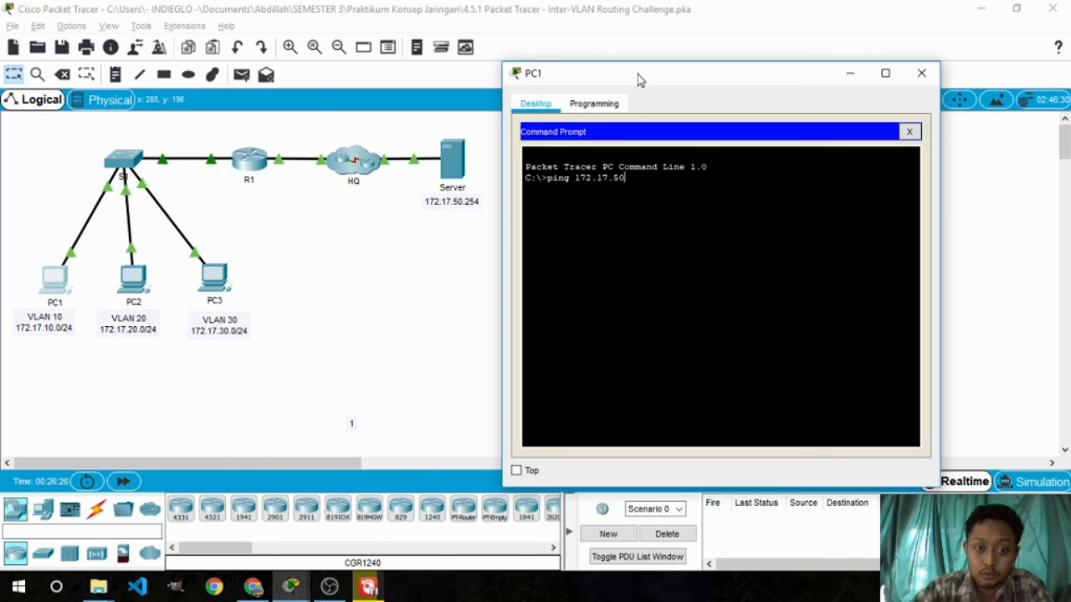
text(.254)
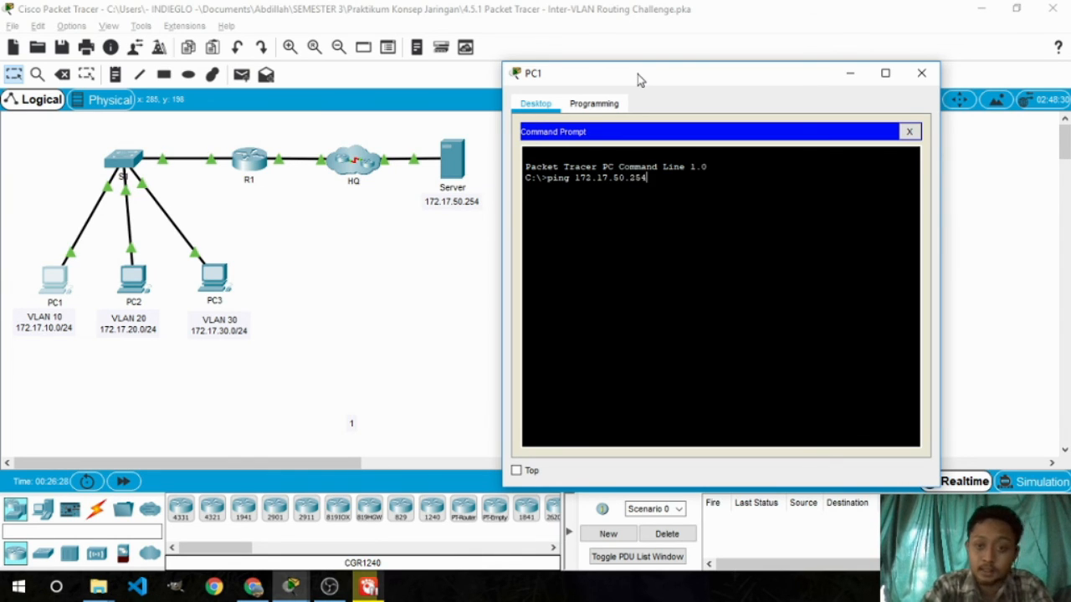
key(Return)
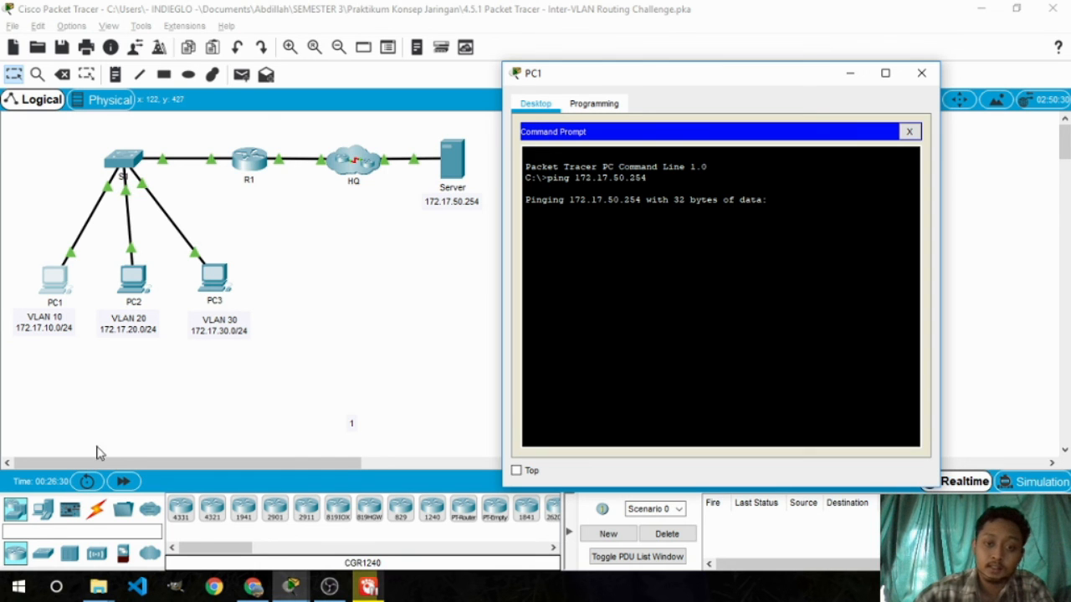
Open PC2's command prompt and ping the server at 172.17.50.254.
click(137, 288)
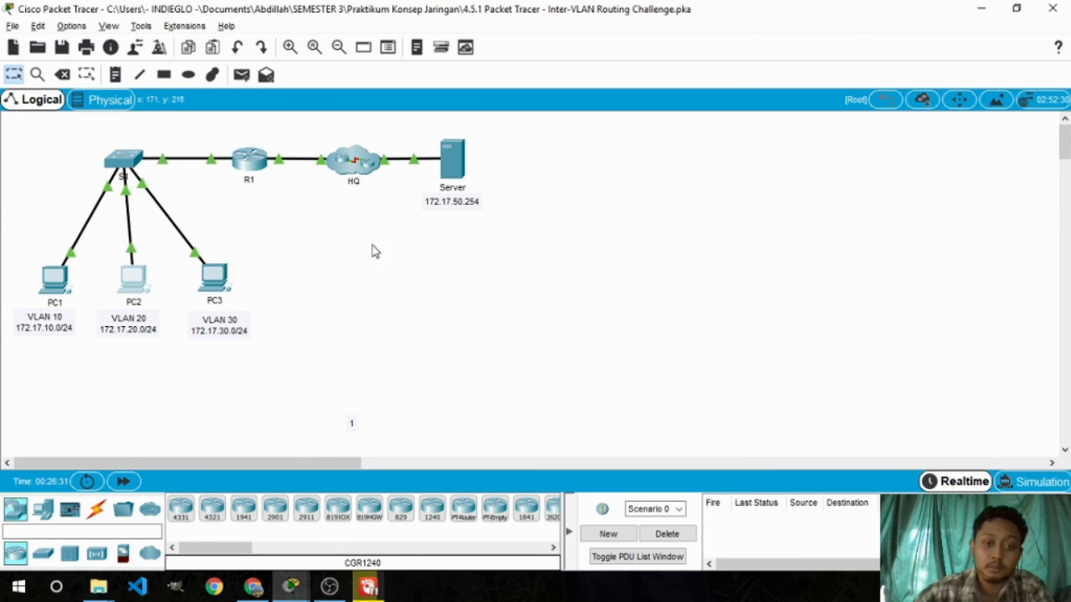
click(654, 180)
drag(602, 74, 792, 87)
text(ping 1)
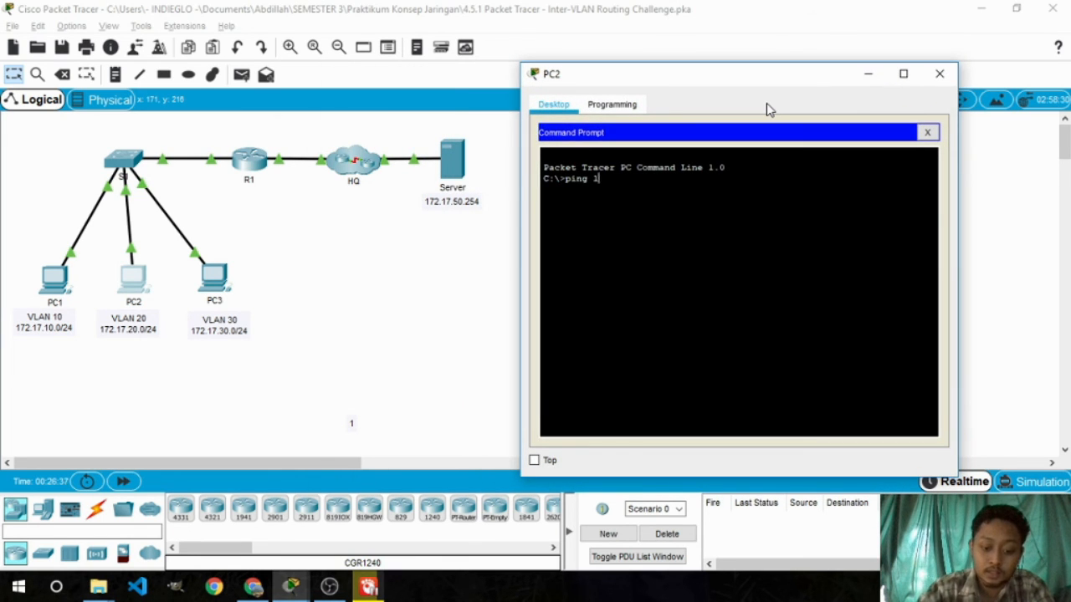
text(72.17)
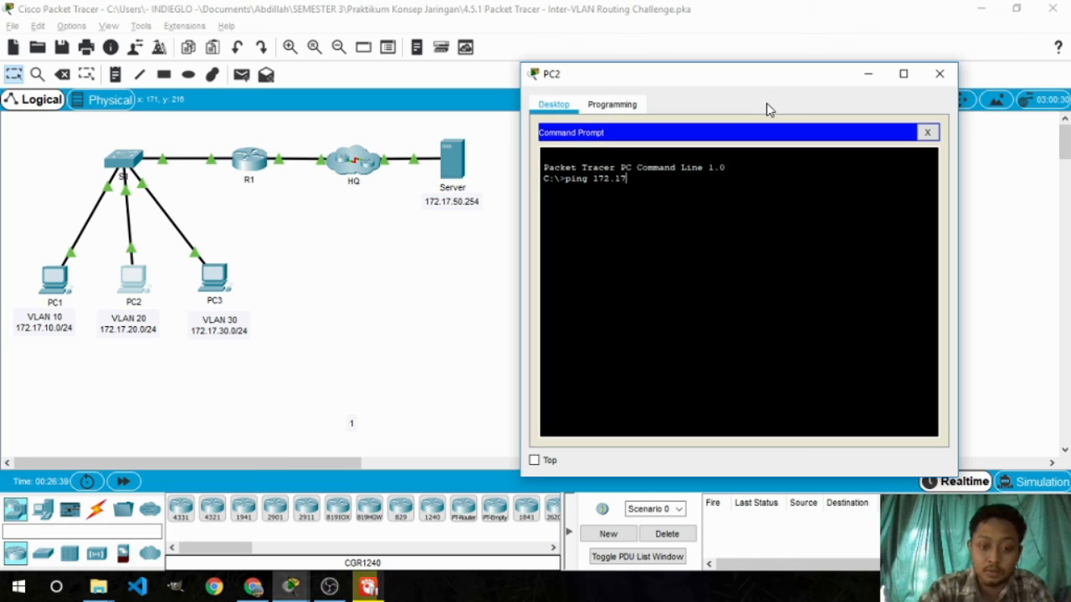
text(.50.)
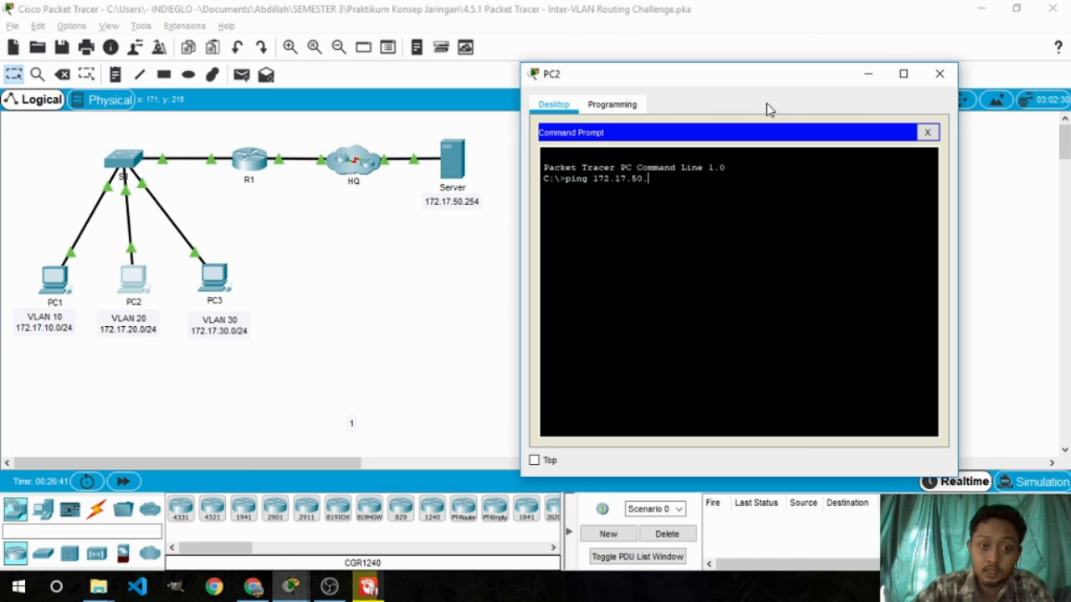
text(254)
key(Return)
Place PC2's window beside PC1's and repeat the ping to 172.17.50.254 from PC1's command prompt.
drag(755, 83, 404, 71)
click(306, 589)
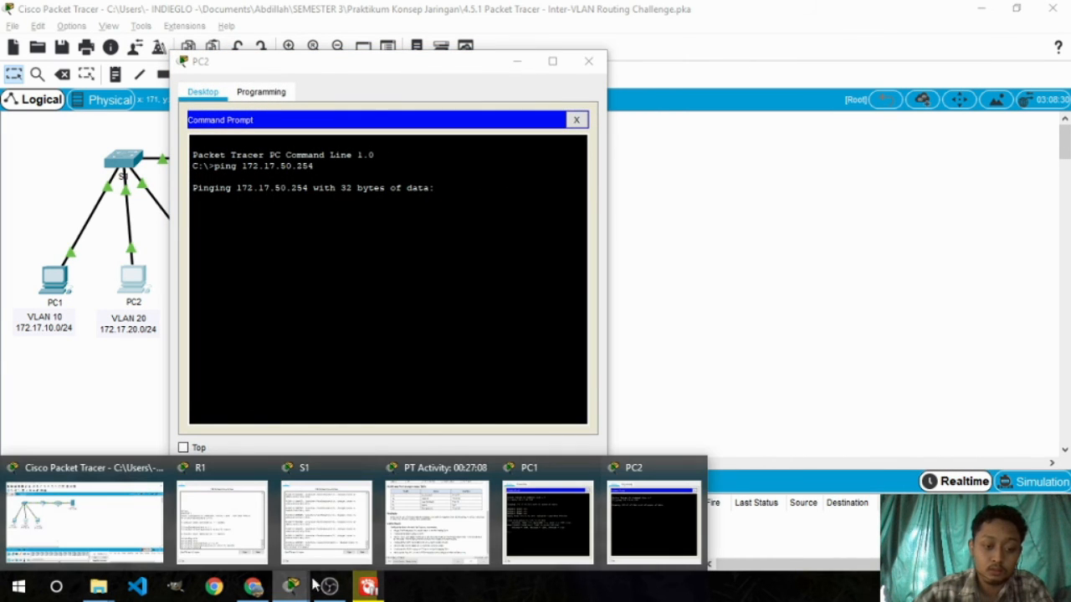
click(526, 536)
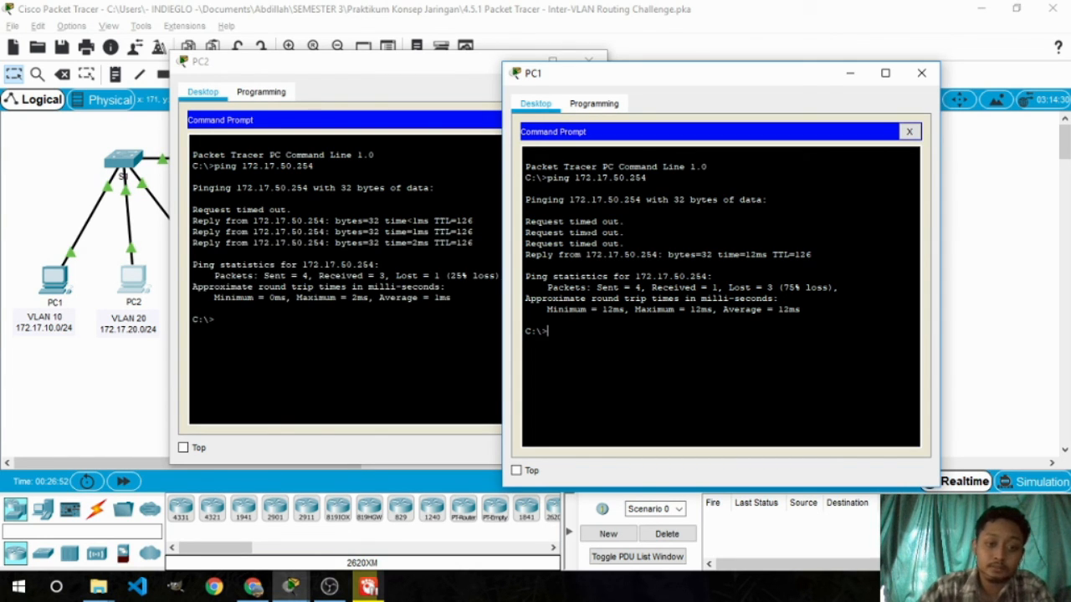
key(Up)
key(Return)
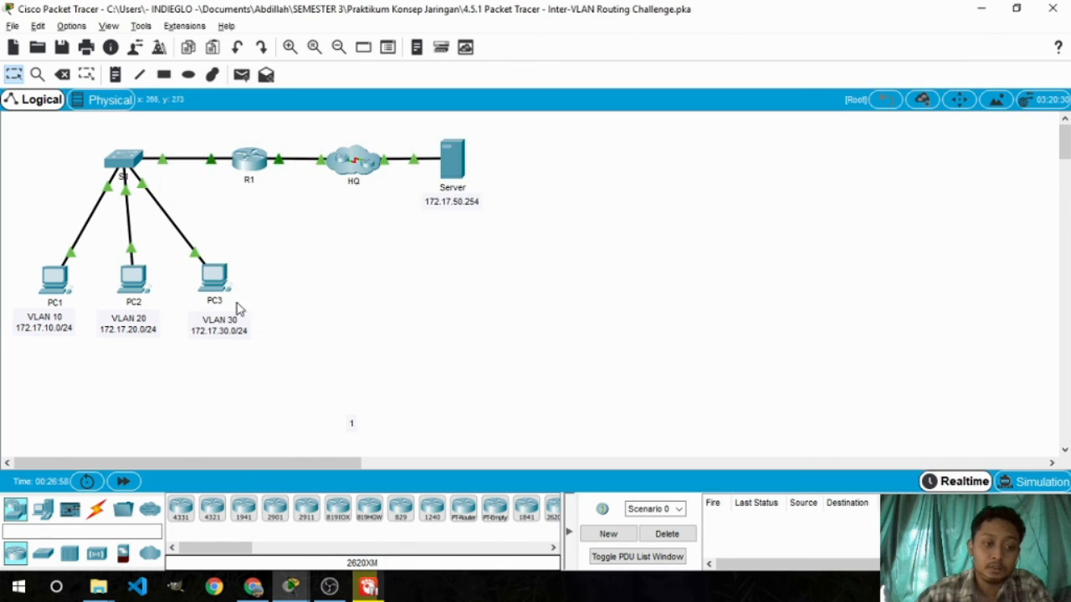
Open PC3's command prompt and ping the server at 172.17.50.254 twice.
click(215, 282)
click(651, 180)
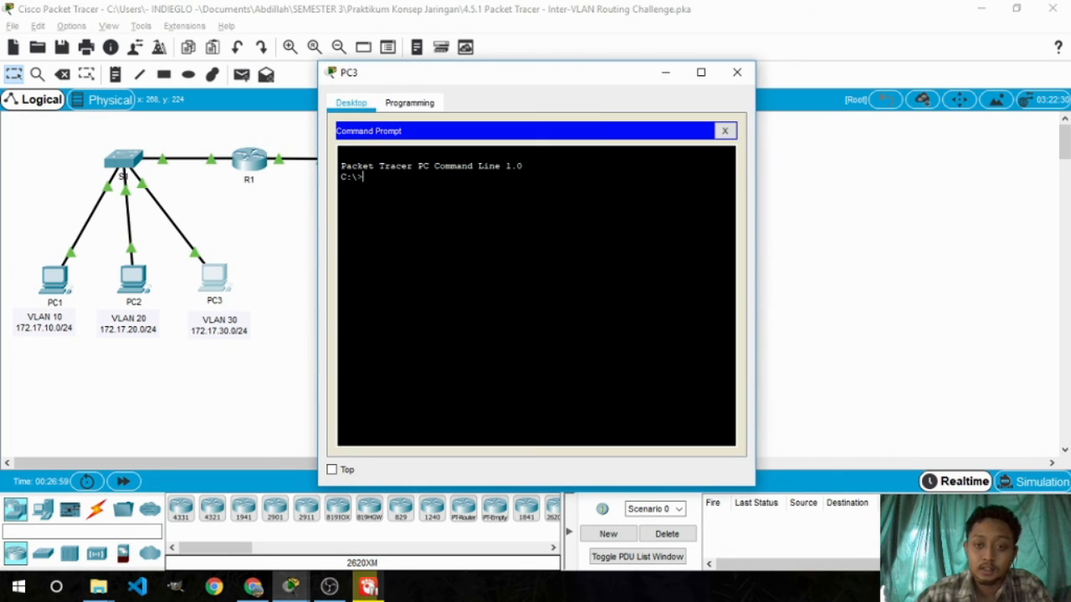
drag(593, 84, 815, 80)
text(ping 17)
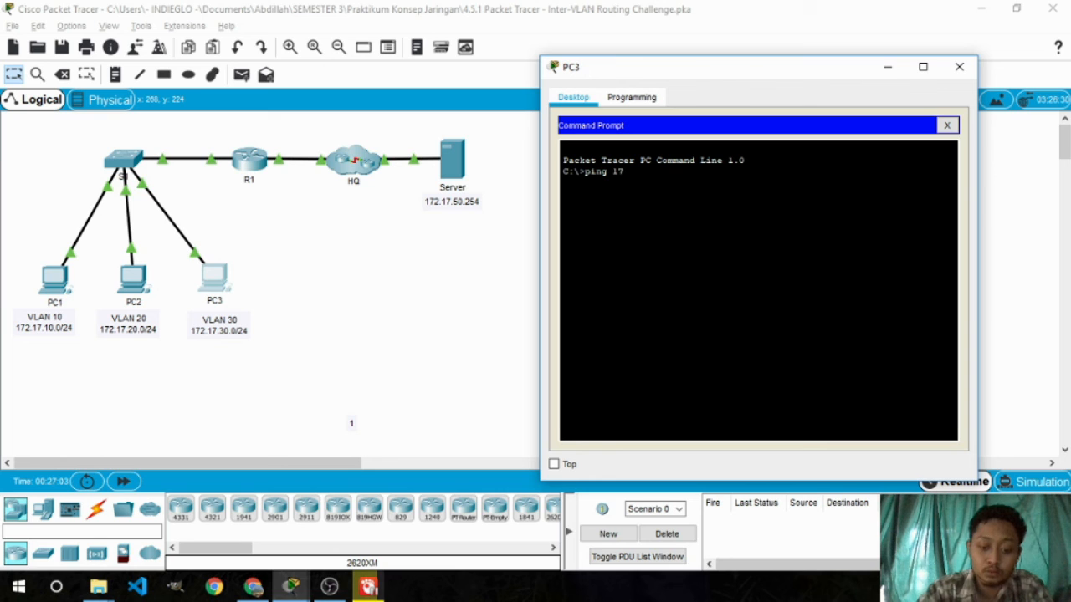
text(2.17.50.254)
key(Return)
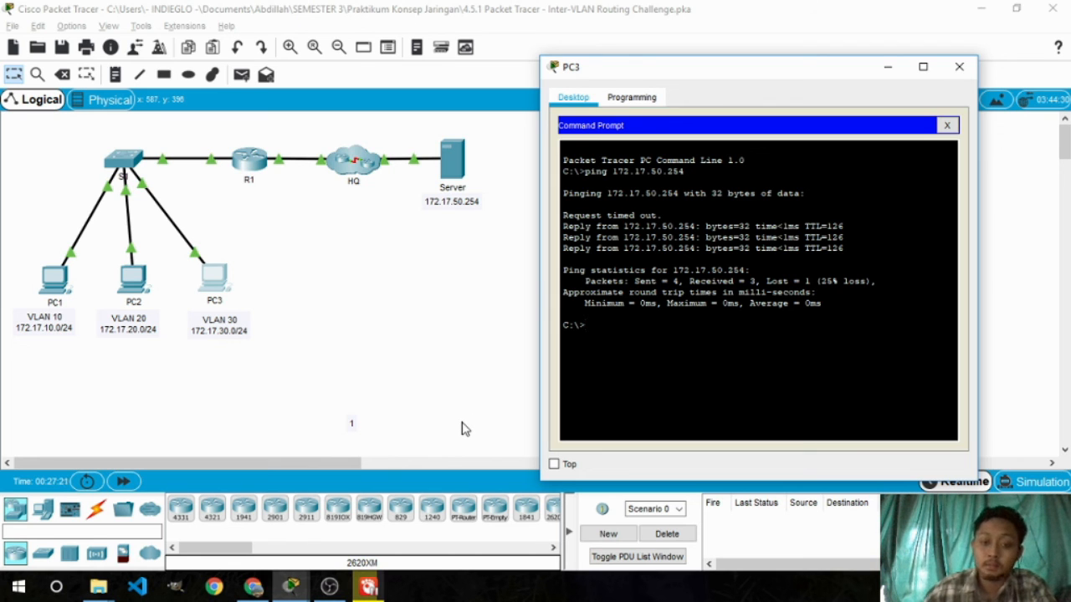
key(Up)
key(Return)
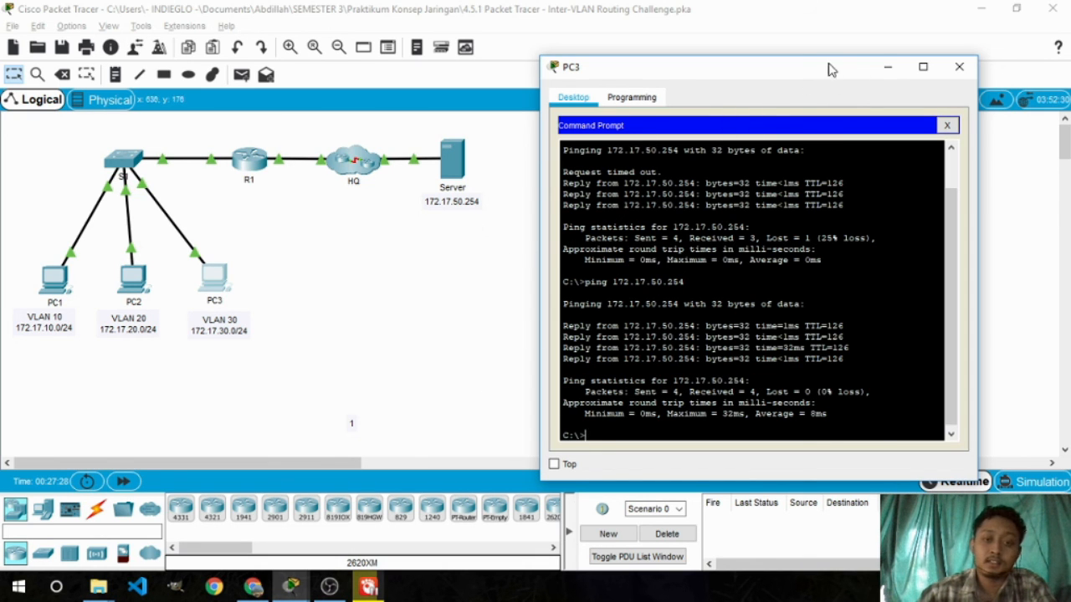
Bring the activity instructions back up, check the activity's results again and close the results.
click(428, 296)
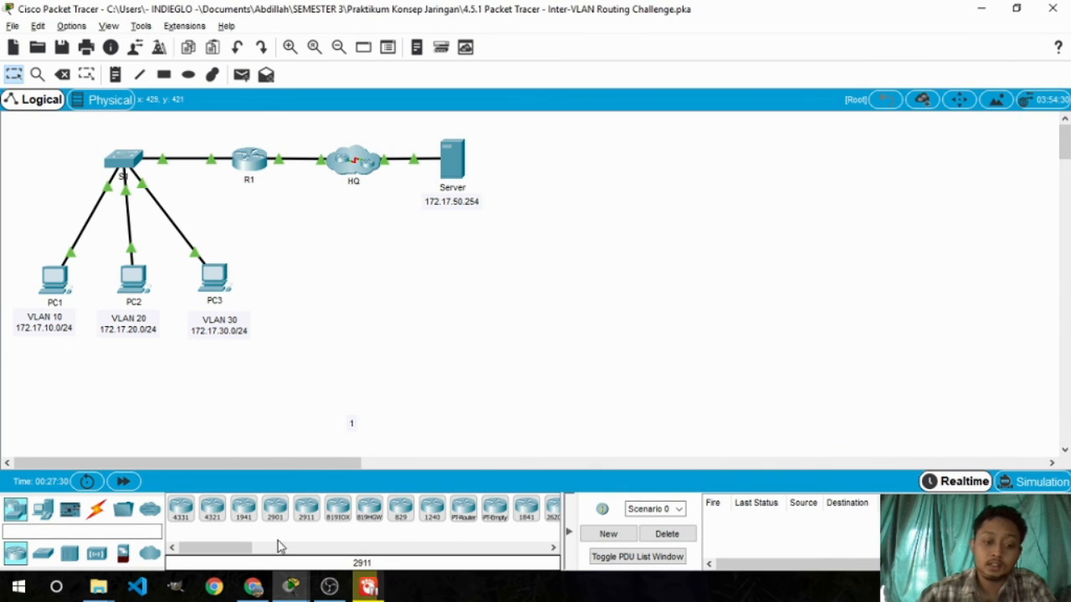
mouse_move(289, 585)
click(486, 485)
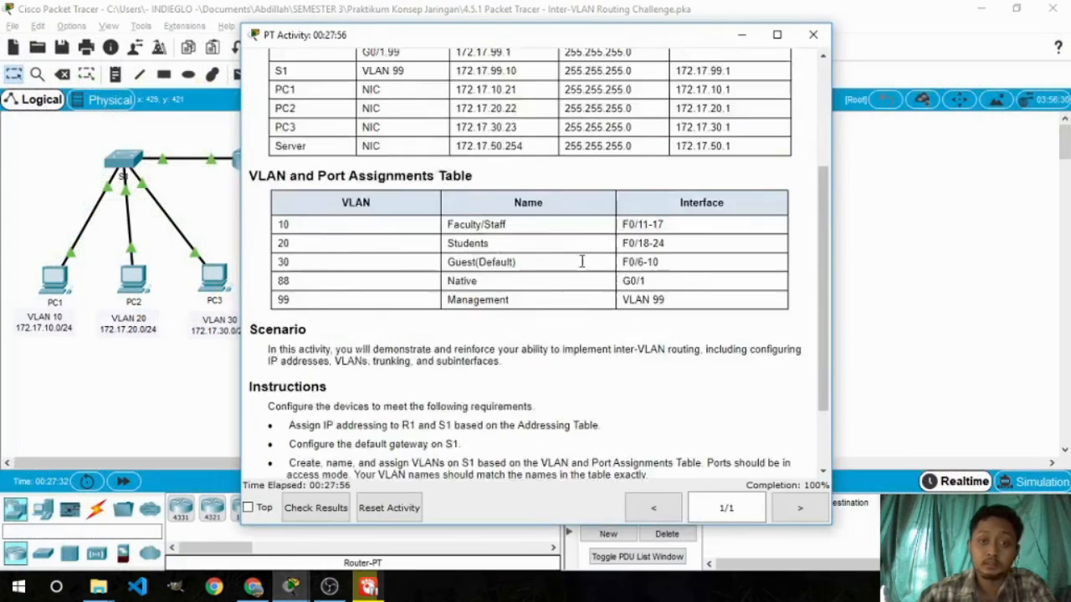
scroll(581, 261, up, 4)
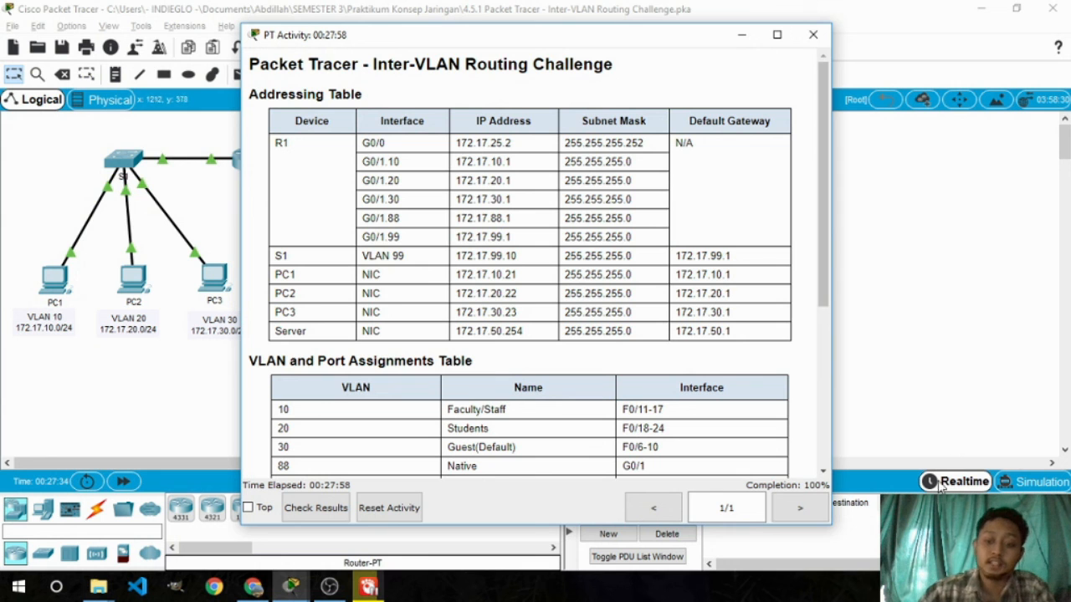
click(316, 508)
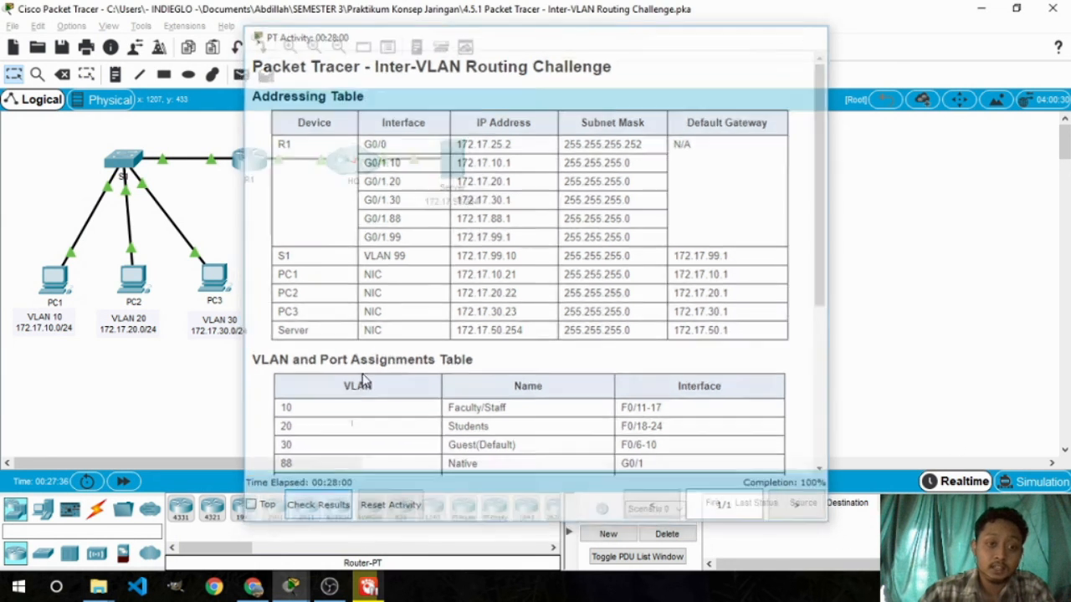
click(978, 10)
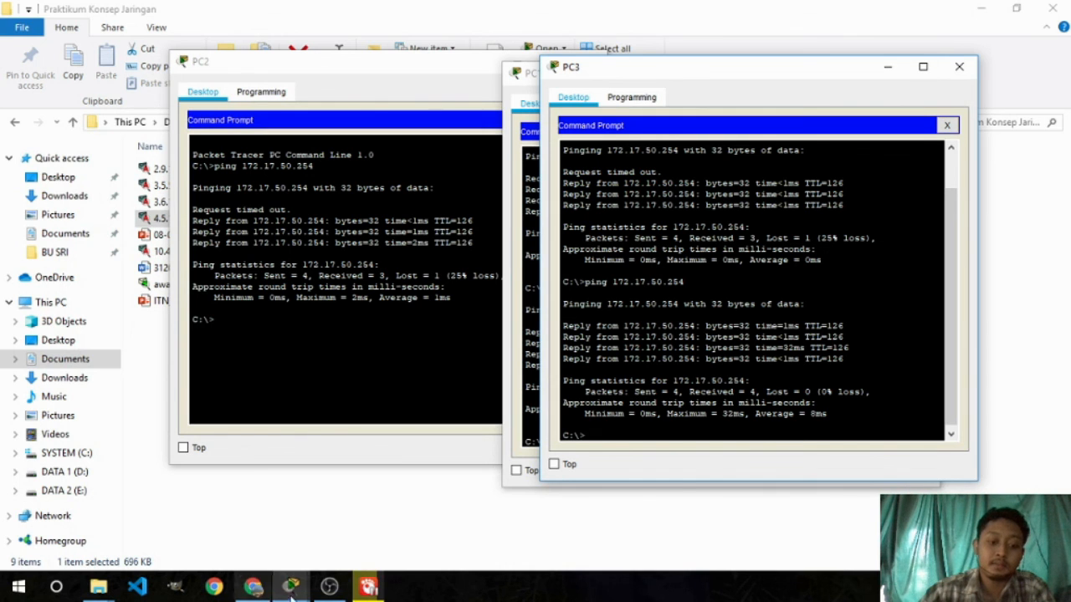
mouse_move(291, 590)
click(115, 527)
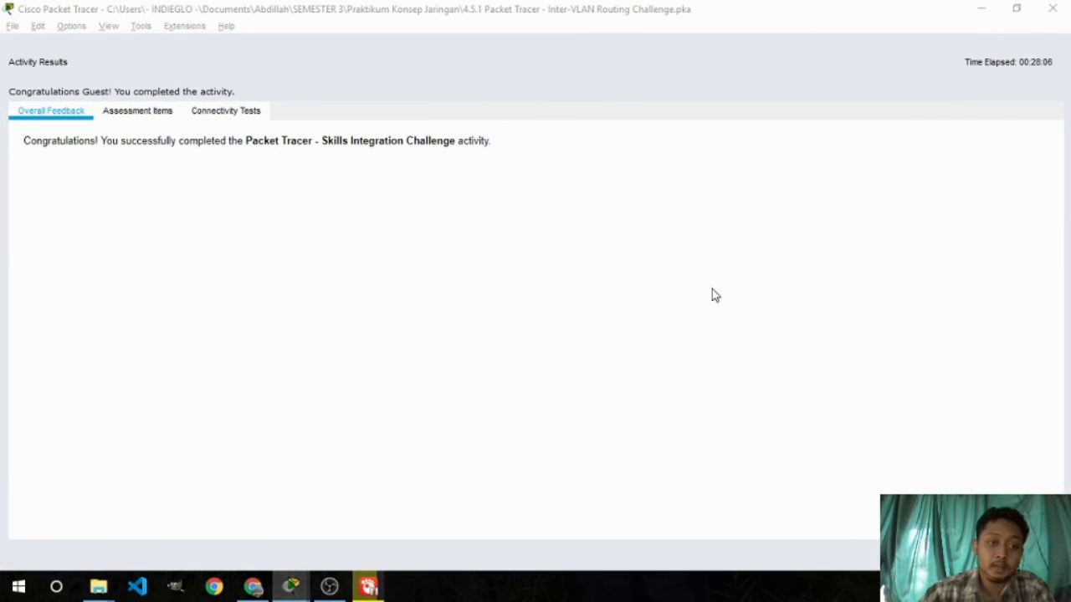
click(1030, 556)
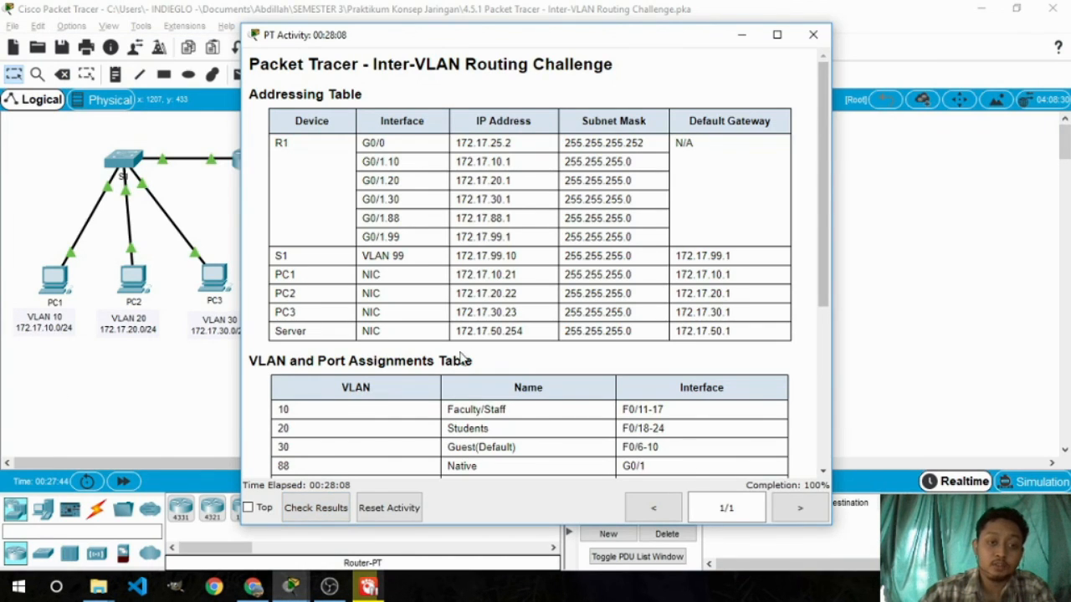